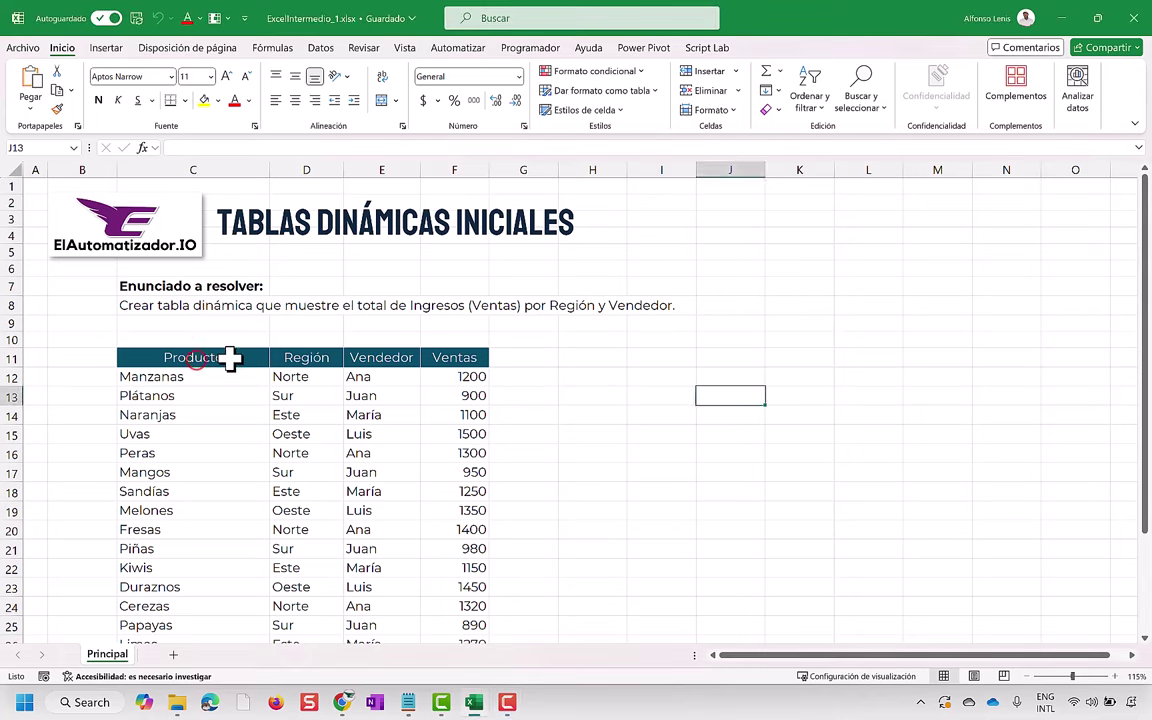
Rename the headers Producto, Región and Vendedor to Productos, Regiones and Vendedores
double_click(231, 358)
type("s")
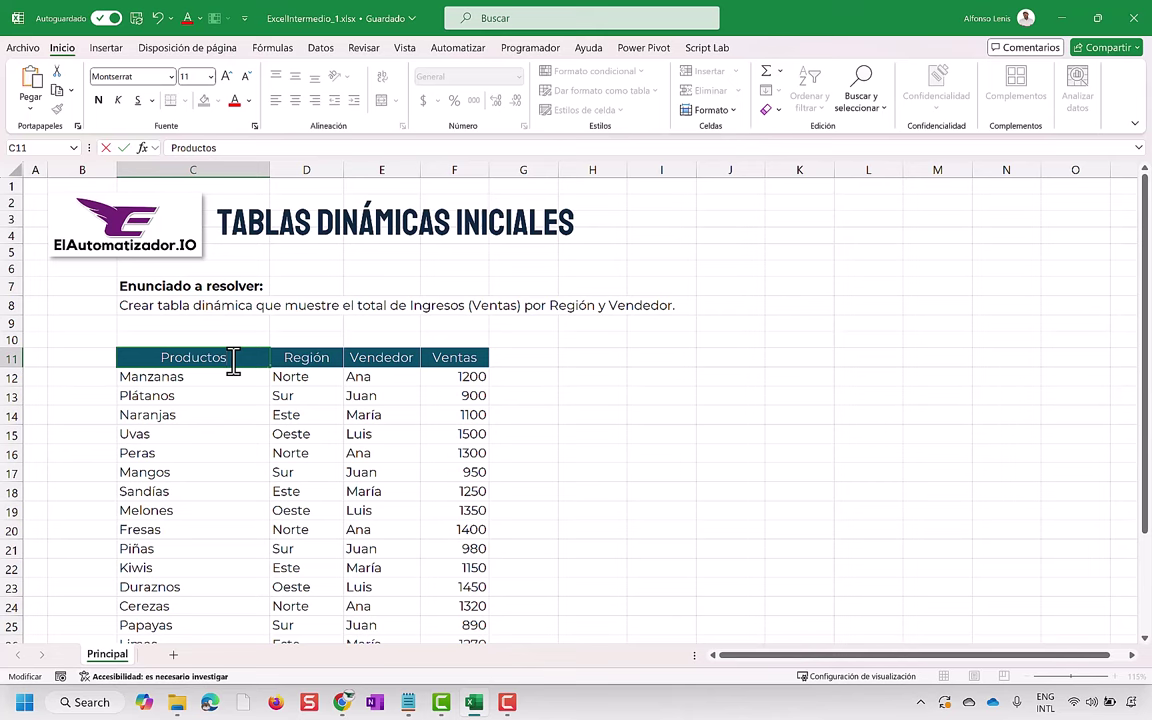
double_click(320, 360)
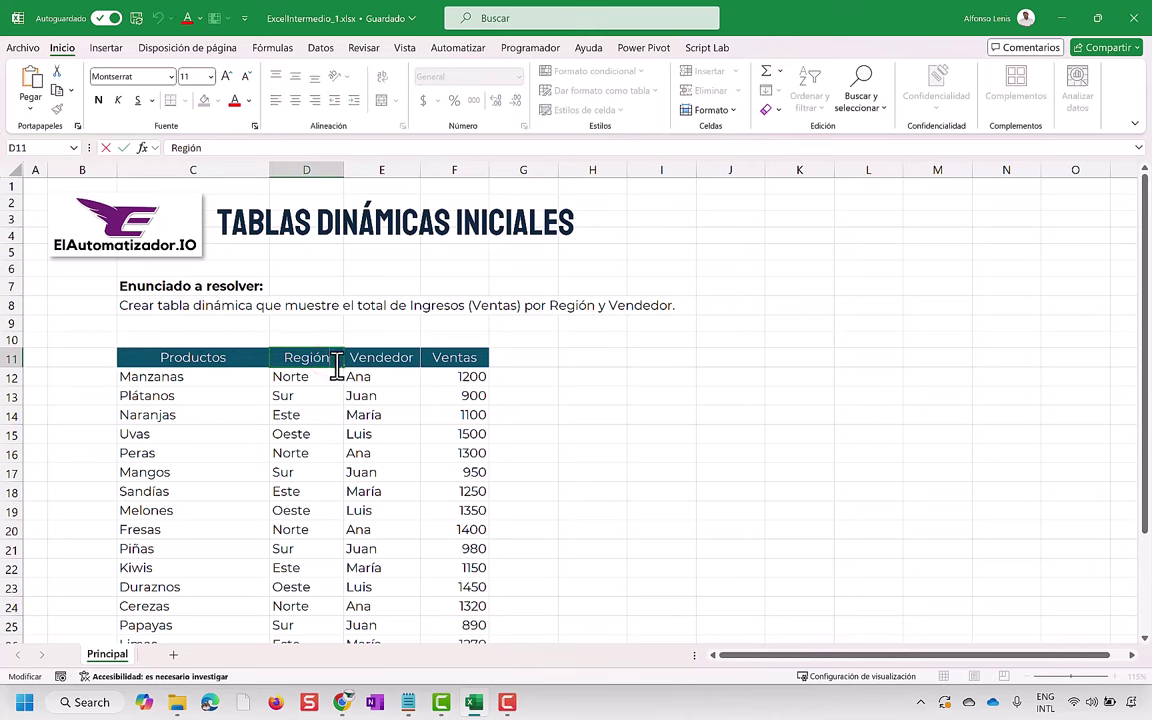
key("BackSpace")
key("BackSpace")
type("o")
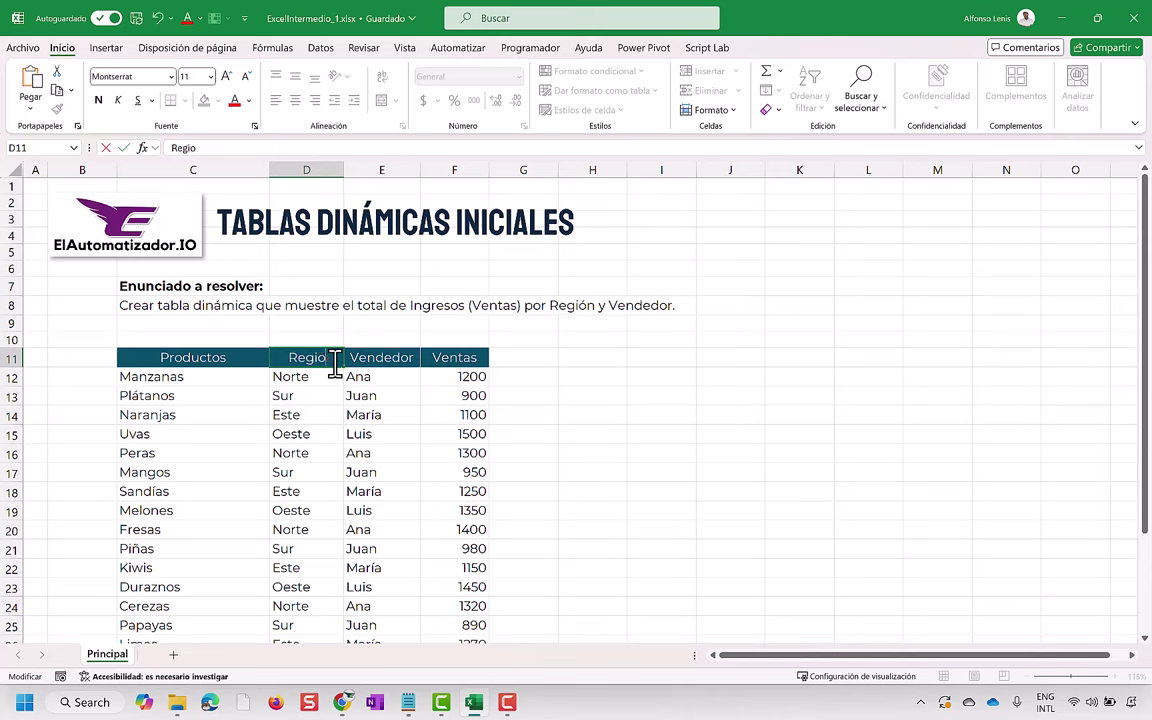
type("nes")
key("Tab")
key("F2")
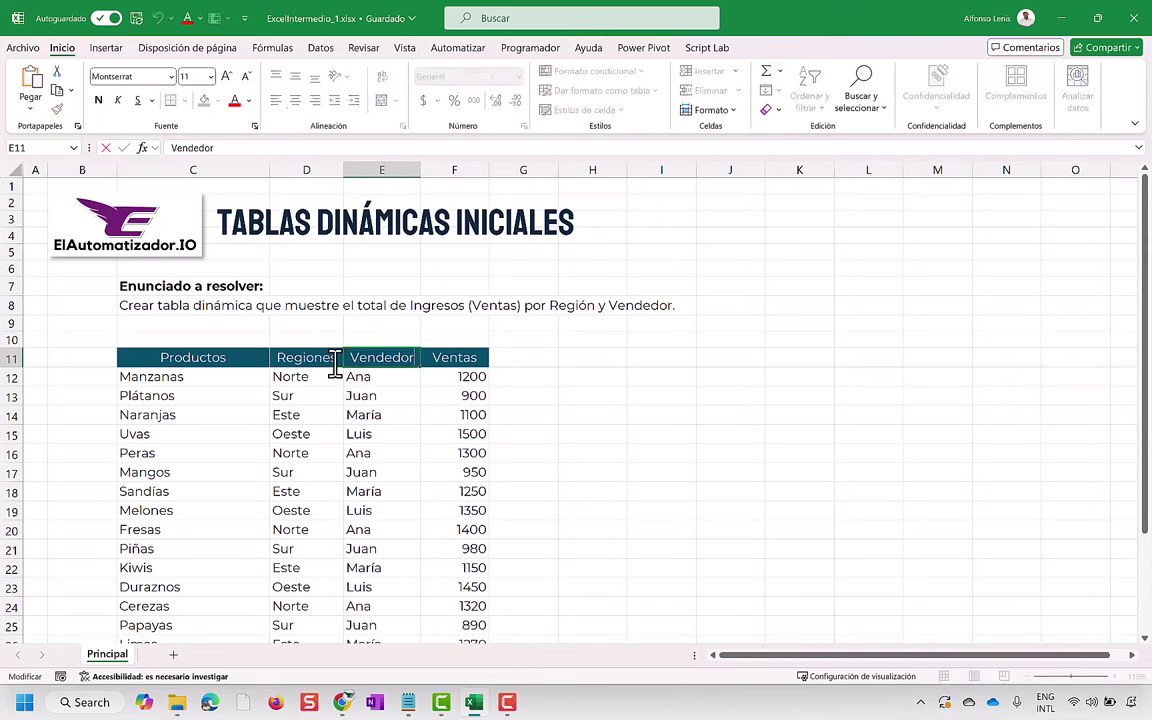
type("s")
key("Left")
type("e")
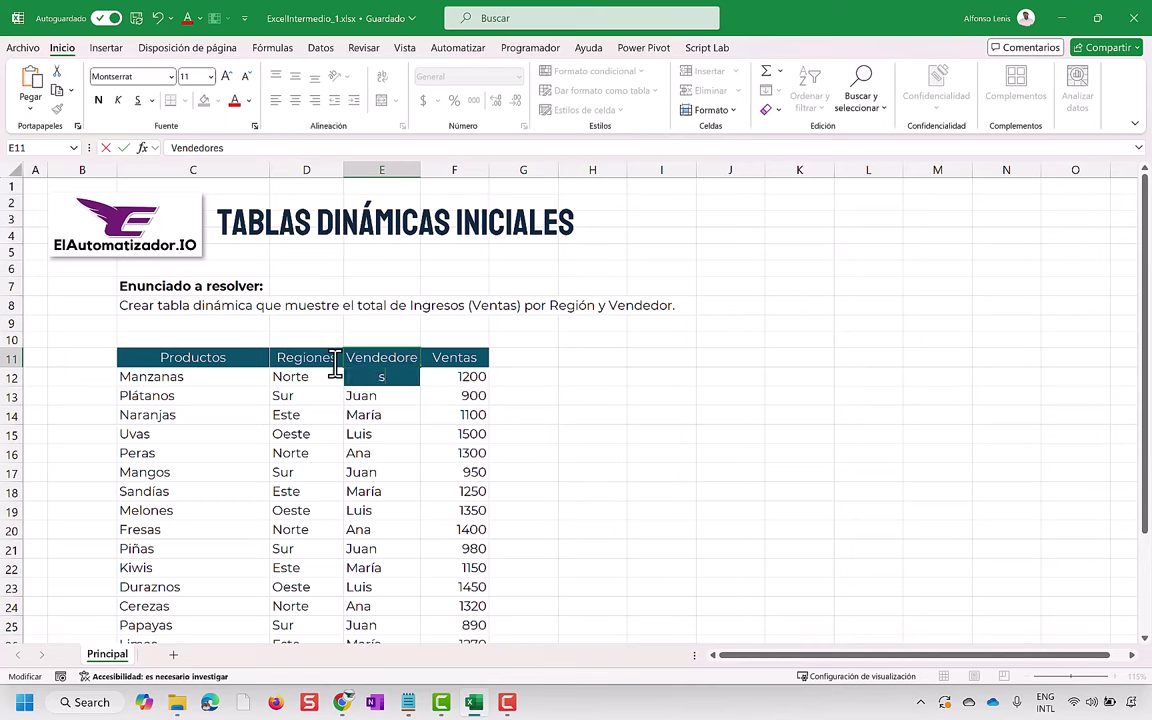
key("Return")
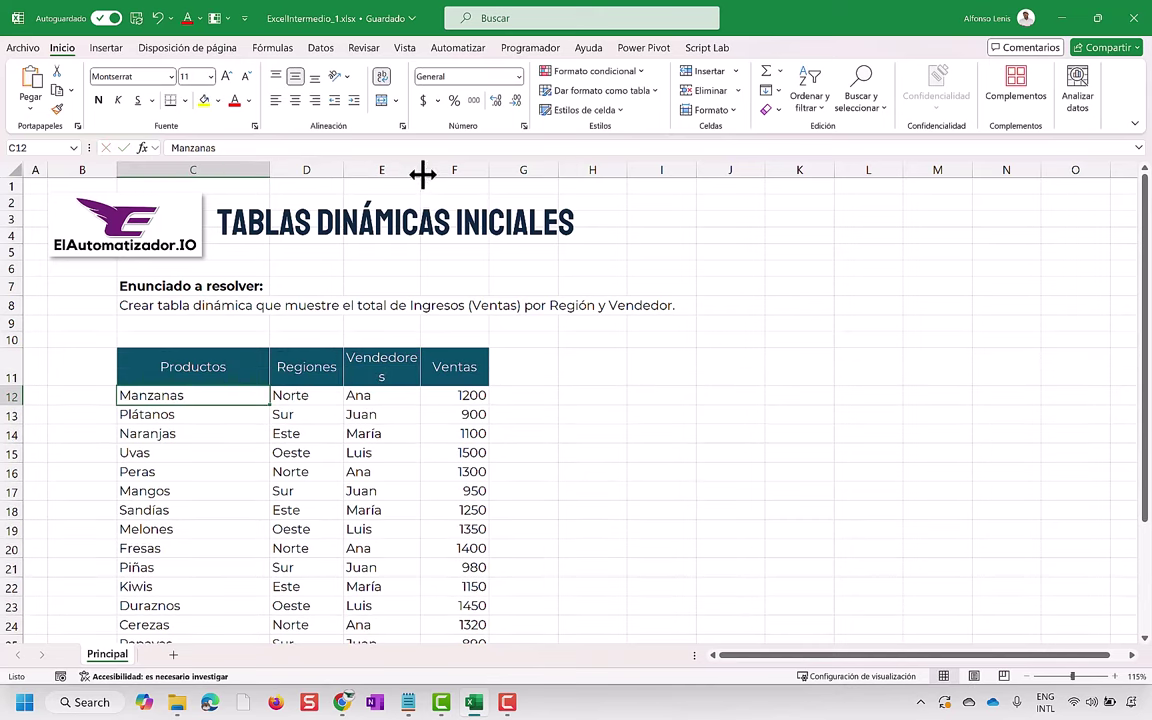
Autofit column E so Vendedores fits, then check the header and first names
double_click(420, 170)
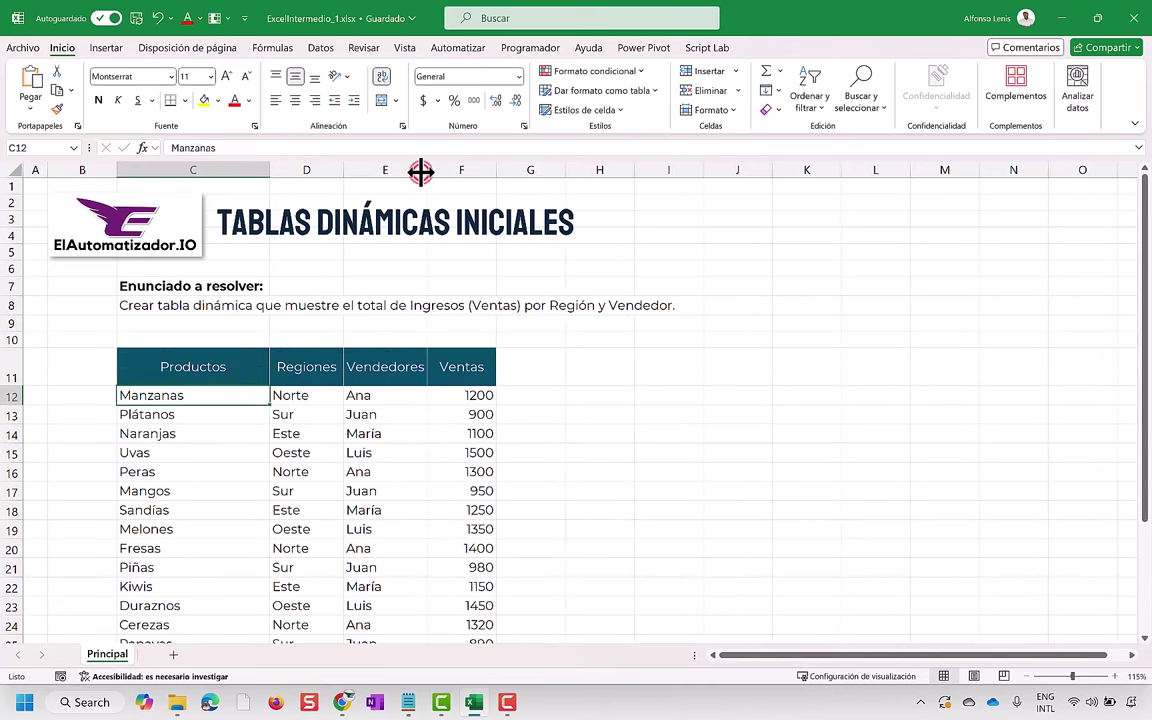
left_click(313, 395)
left_click(400, 395)
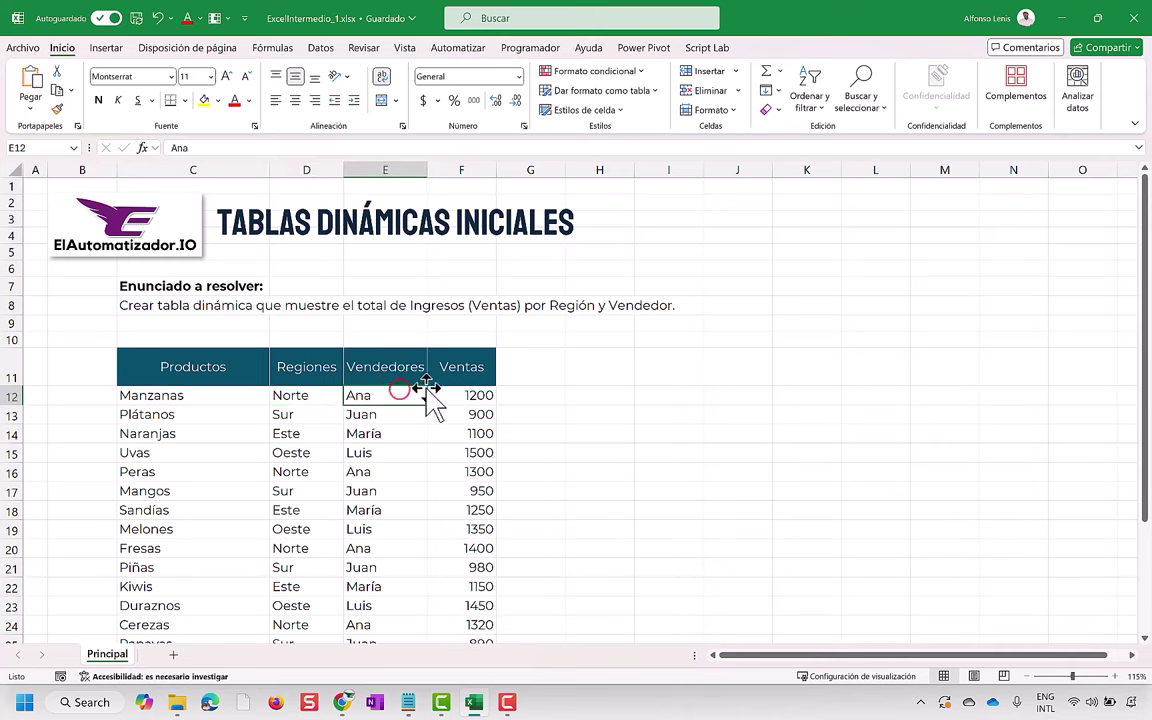
left_click(228, 412)
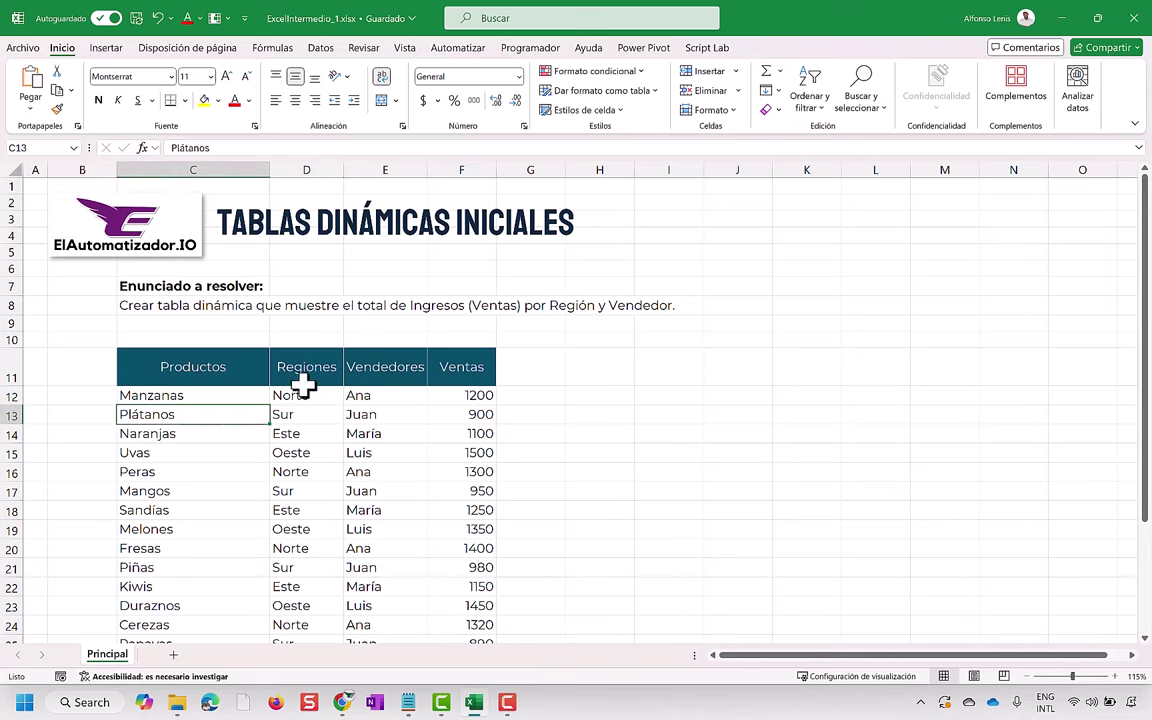
left_click_drag(357, 370, 372, 450)
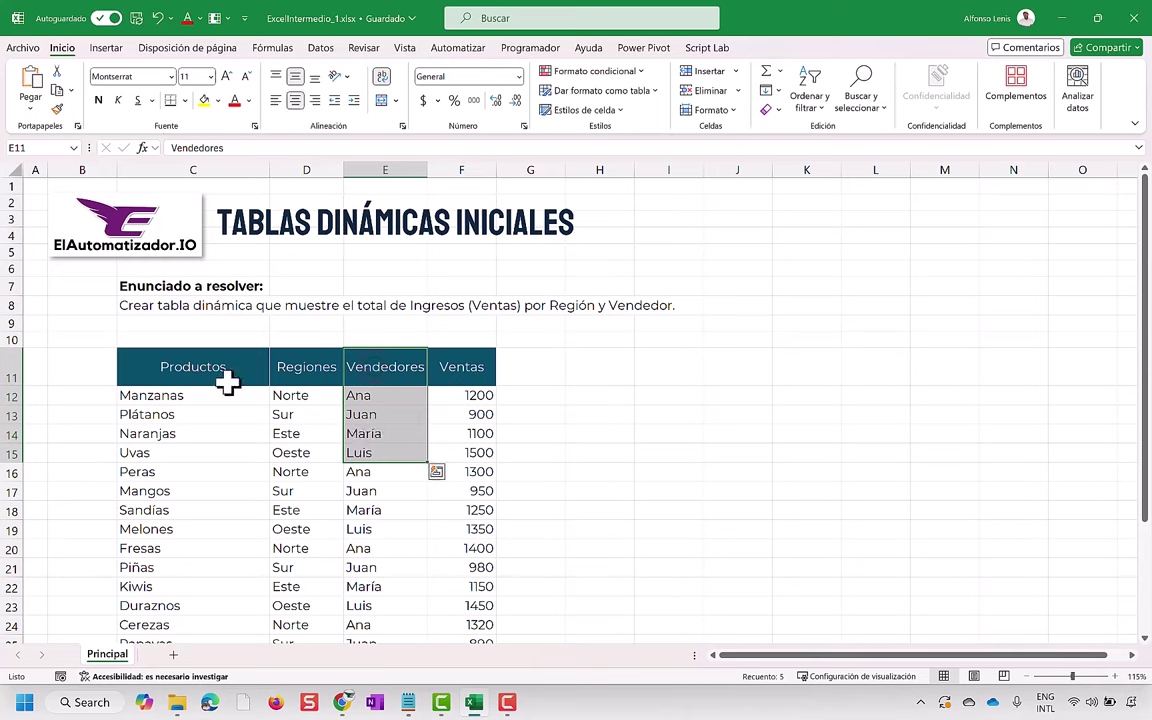
left_click(455, 395)
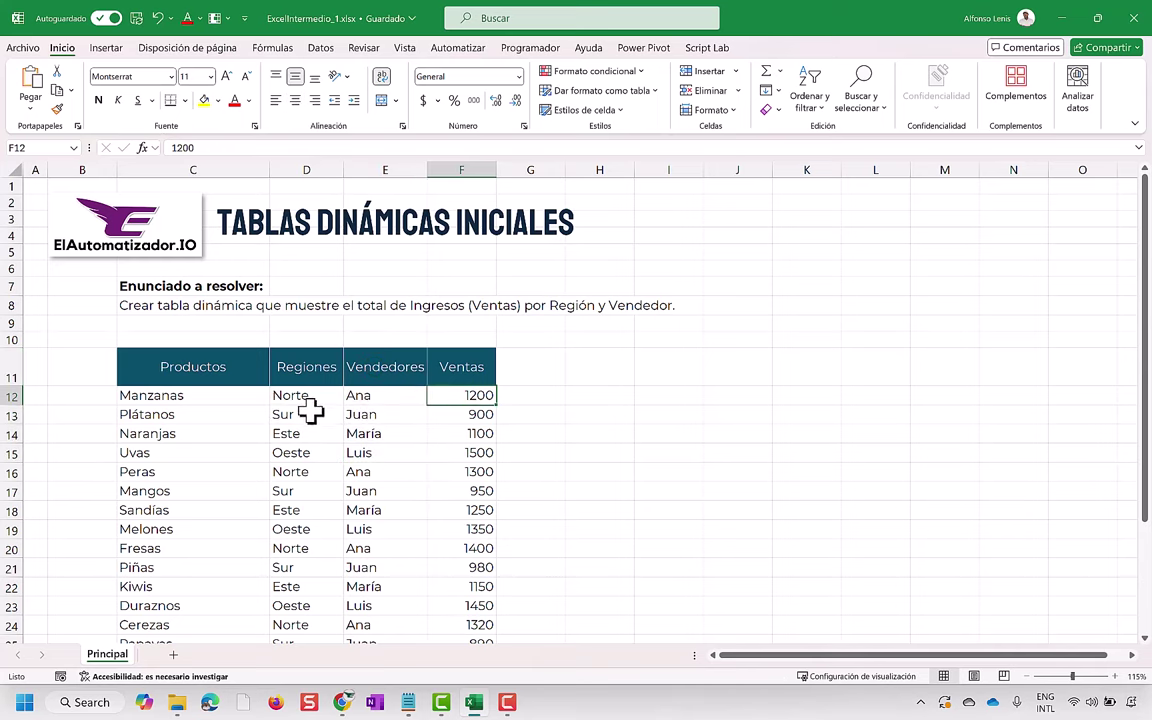
scroll(312, 420, "down", 3)
scroll(314, 427, "up", 3)
scroll(313, 428, "down", 1)
scroll(311, 425, "down", 3)
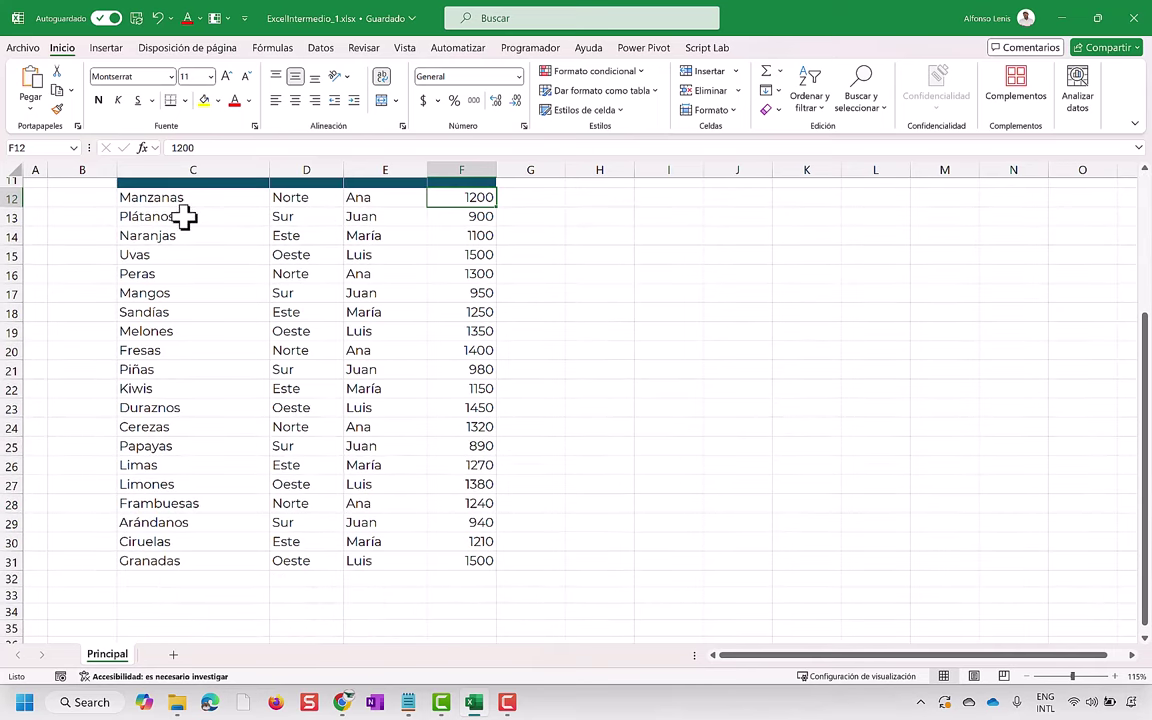
left_click_drag(182, 198, 175, 561)
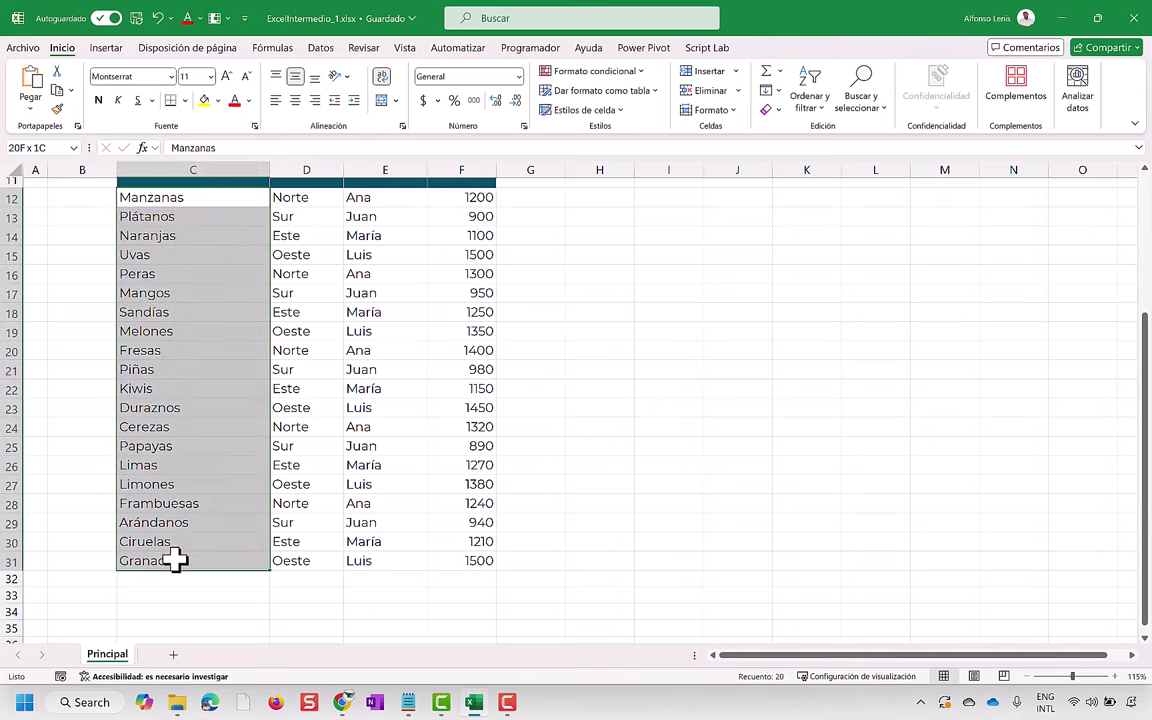
scroll(318, 393, "up", 4)
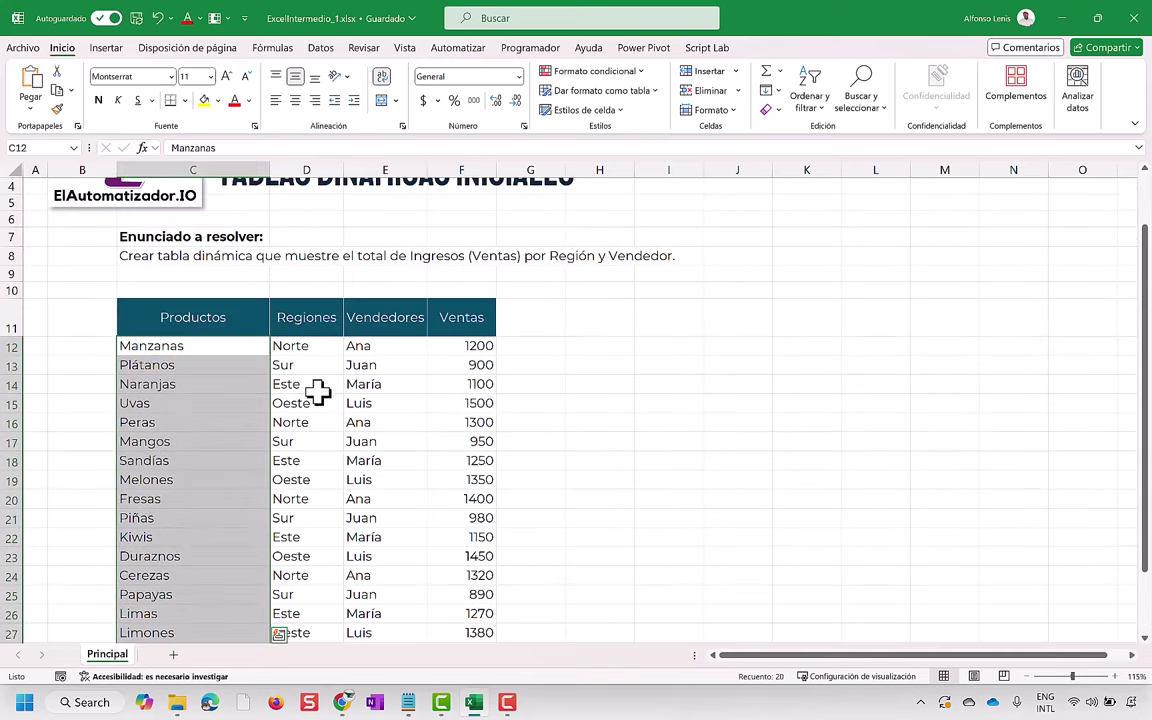
scroll(318, 393, "down", 3)
scroll(318, 393, "up", 1)
scroll(197, 318, "down", 1)
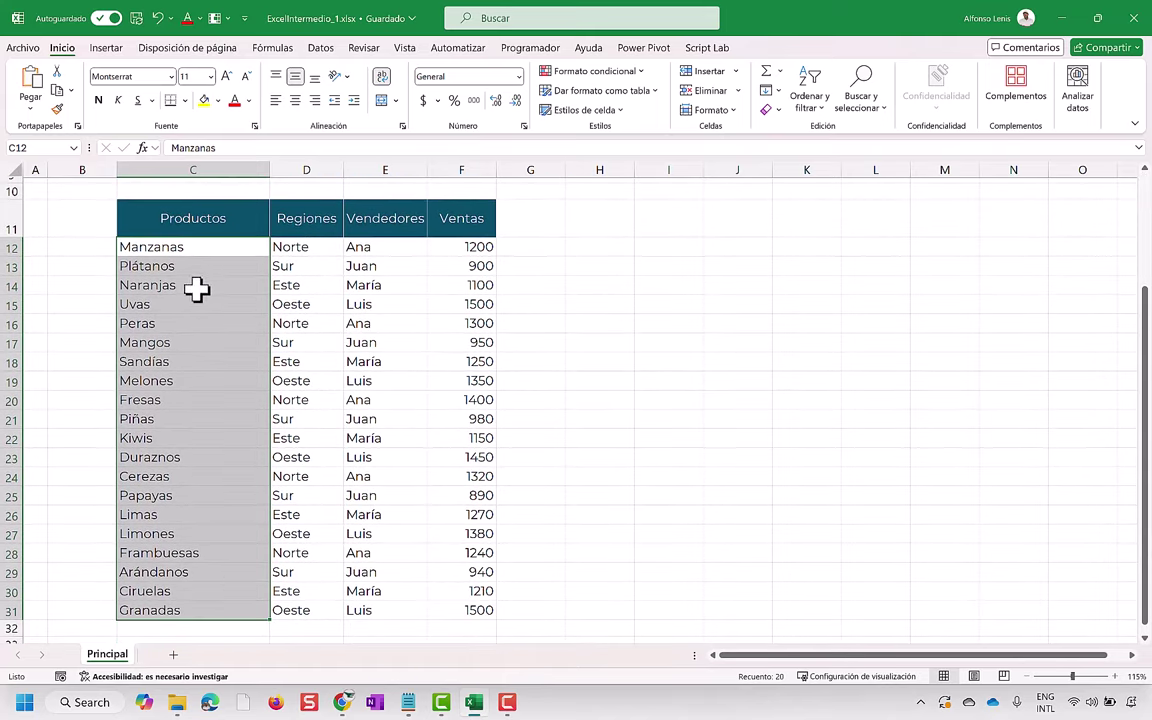
left_click_drag(205, 250, 229, 610)
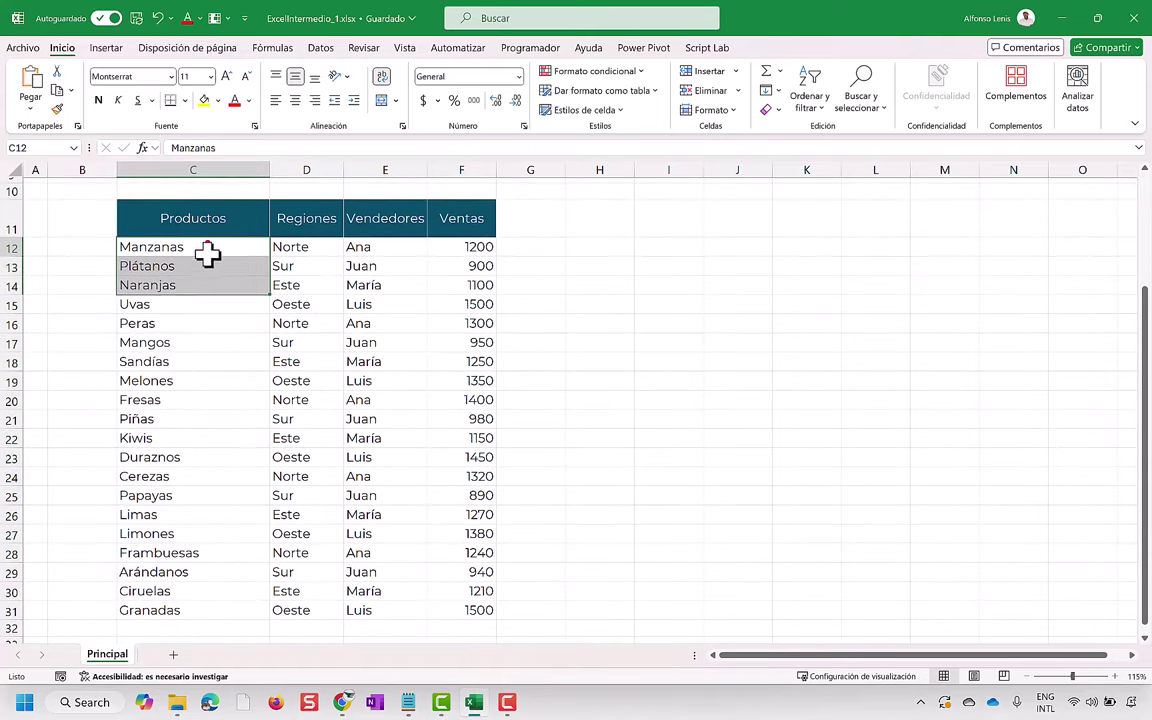
left_click(10, 612)
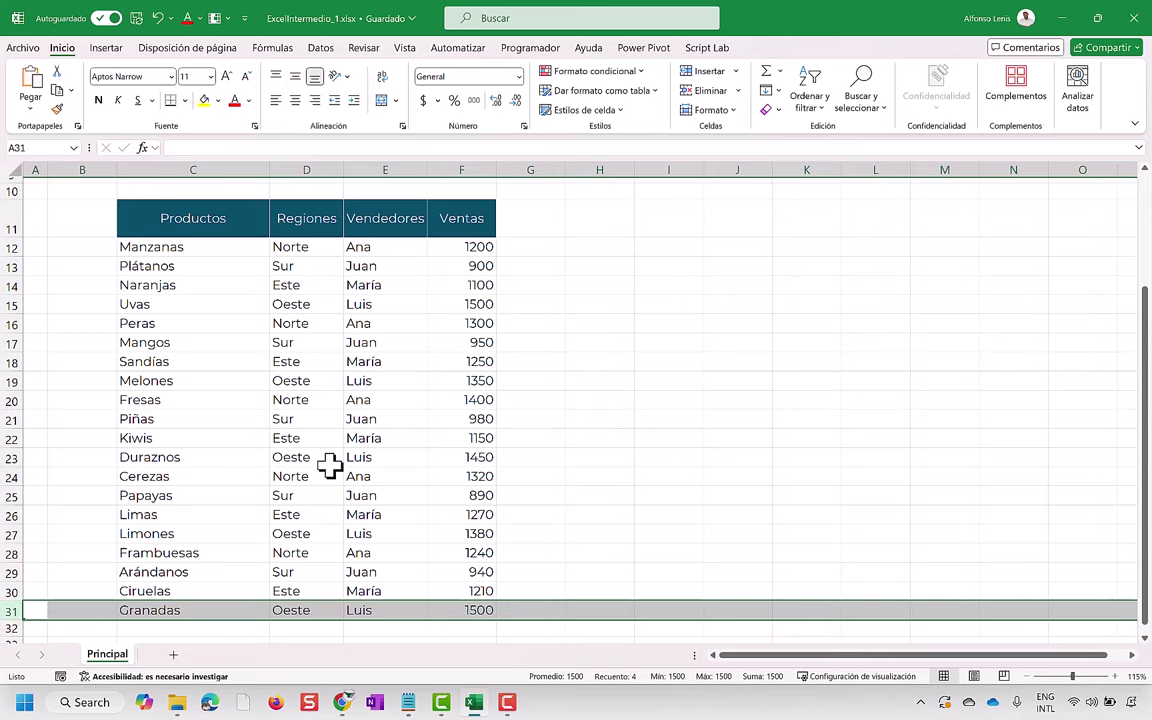
scroll(330, 465, "down", 2)
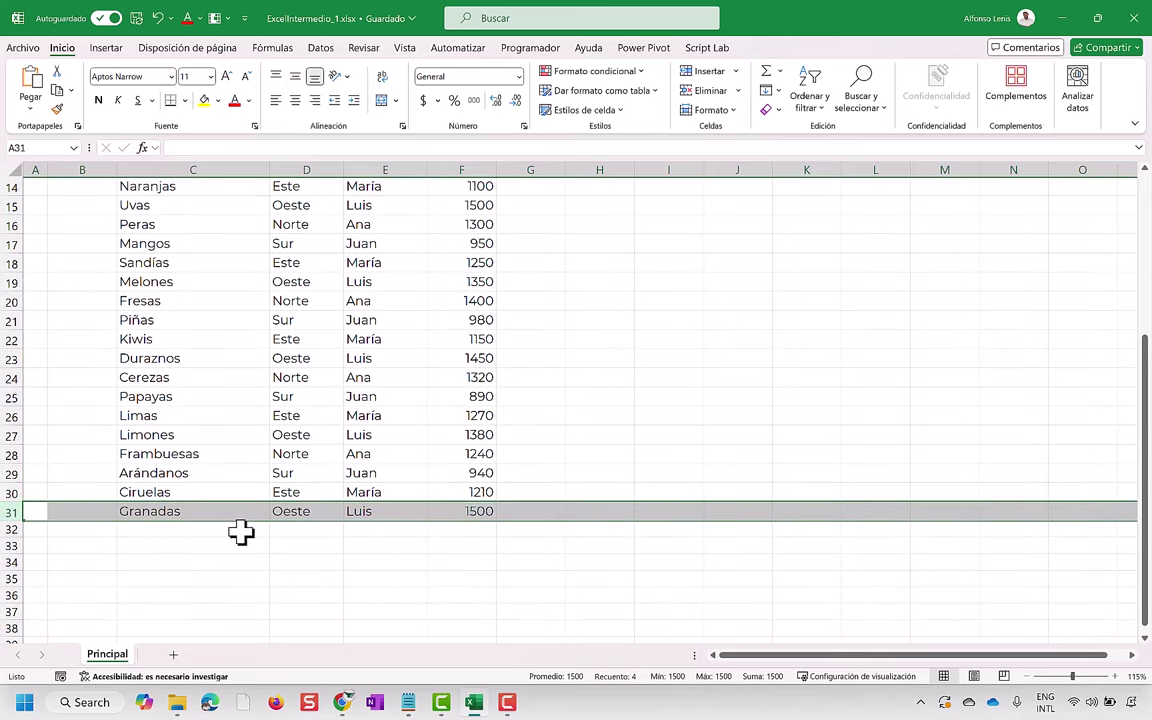
left_click(237, 531)
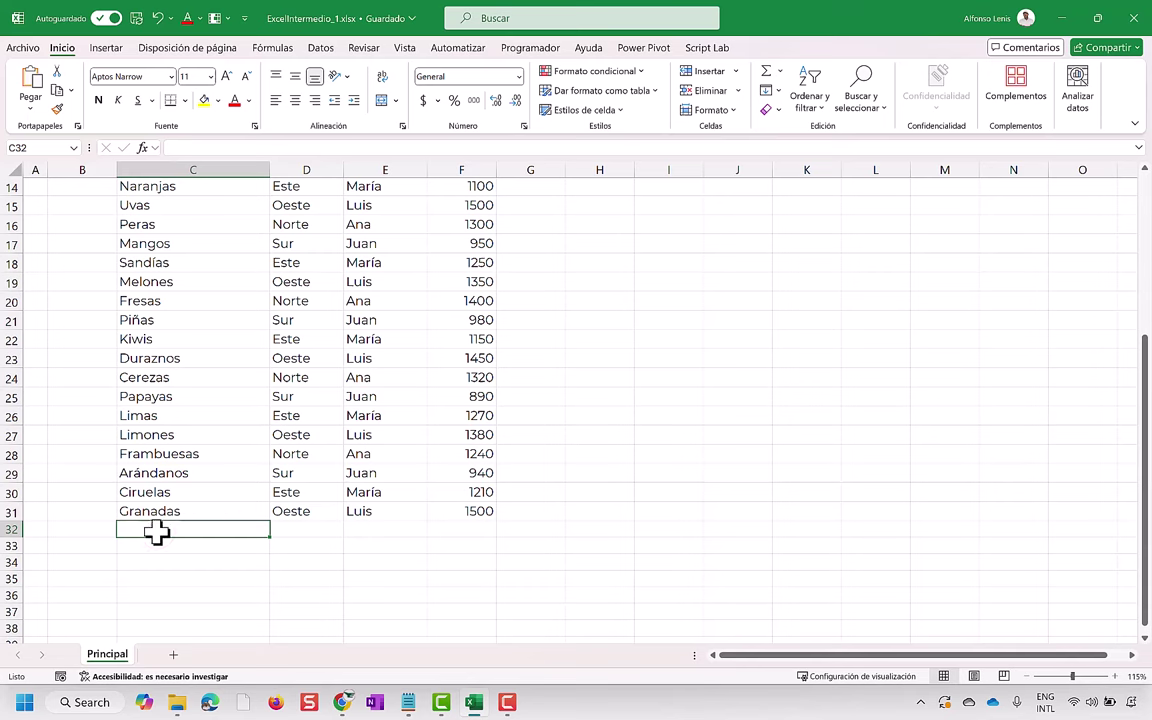
mouse_move(170, 535)
left_mouse_down()
mouse_move(382, 619)
mouse_move(453, 623)
left_mouse_up()
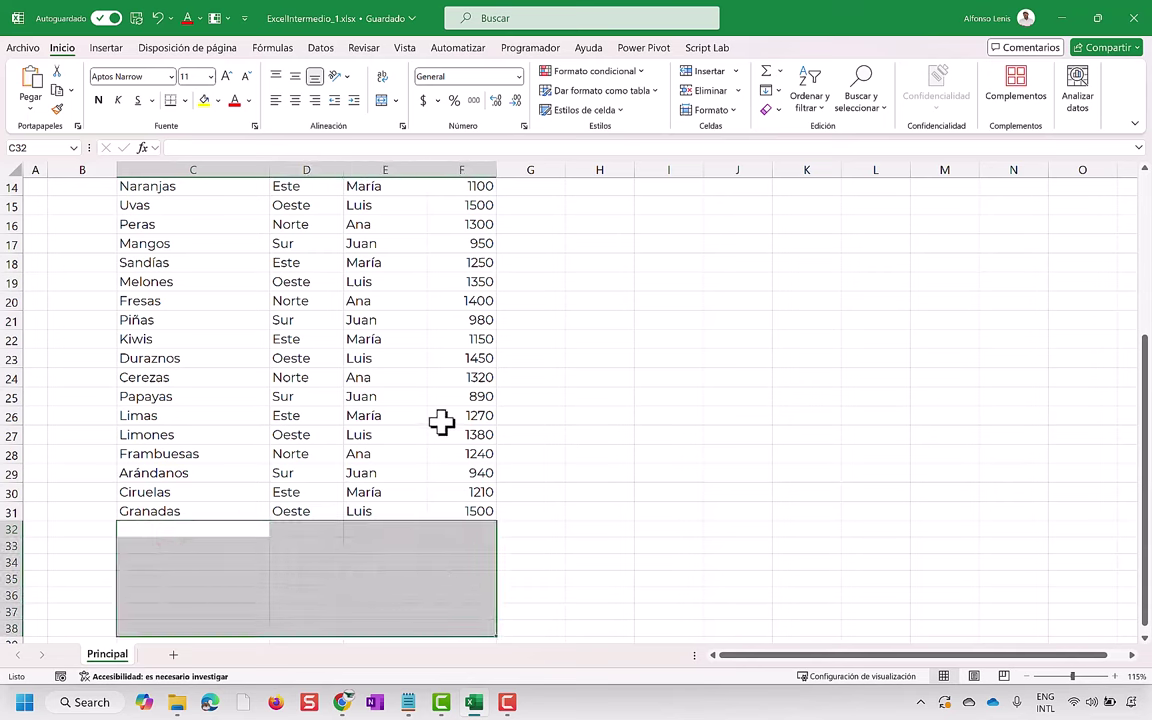
scroll(441, 423, "up", 5)
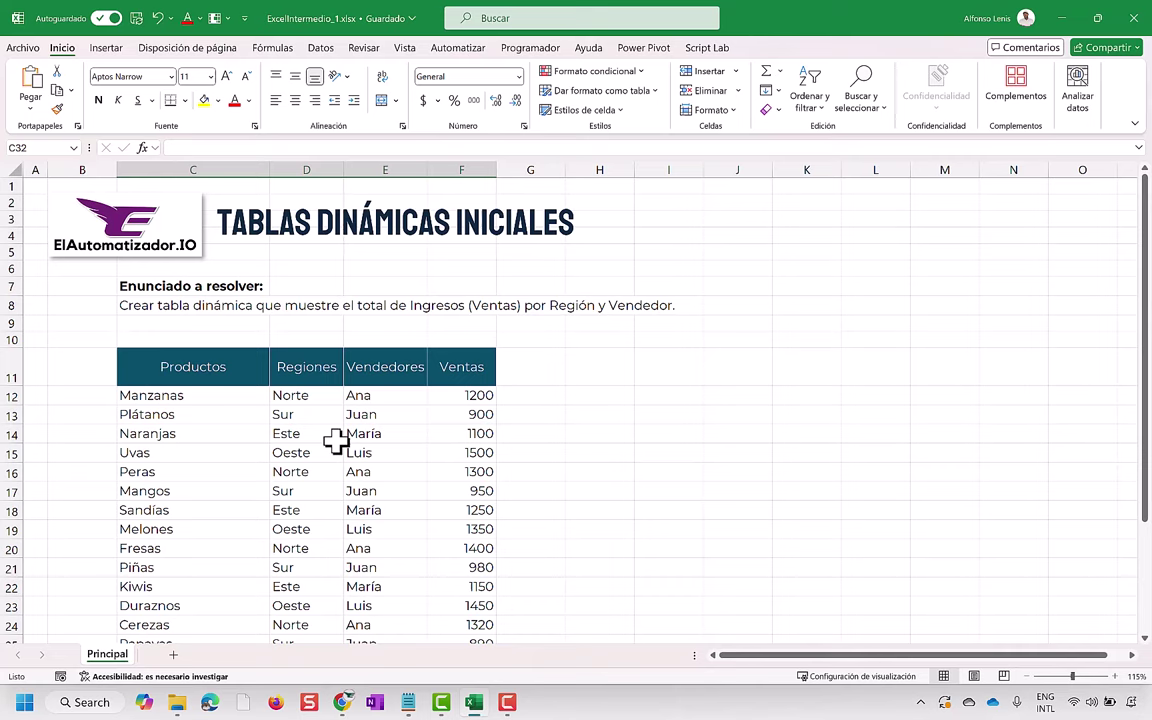
scroll(334, 436, "down", 1)
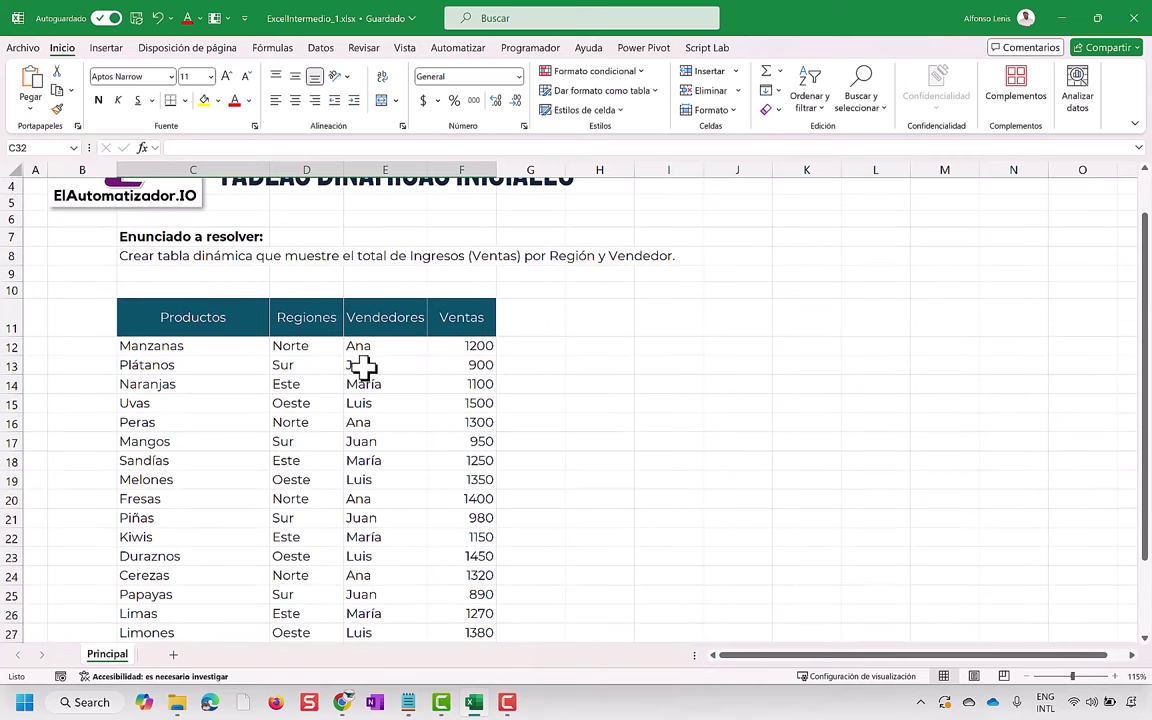
left_click_drag(205, 333, 458, 594)
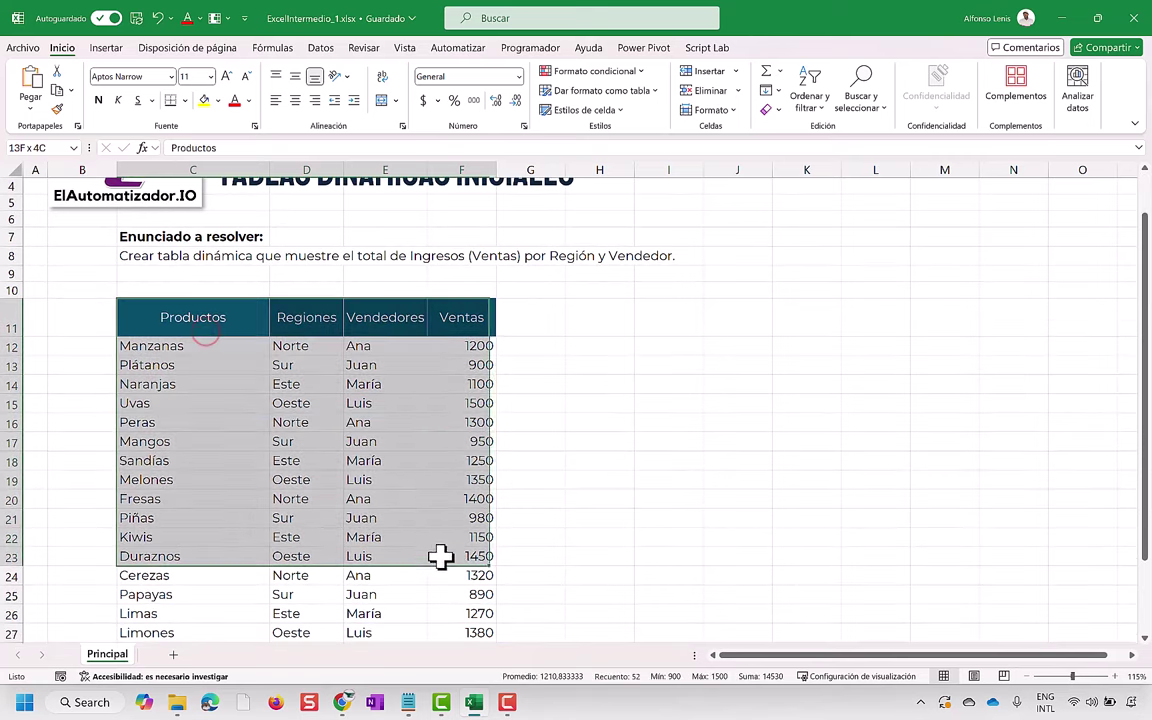
Convert the sales range C11:F31 into an Excel table with Ctrl+T
left_click(257, 420)
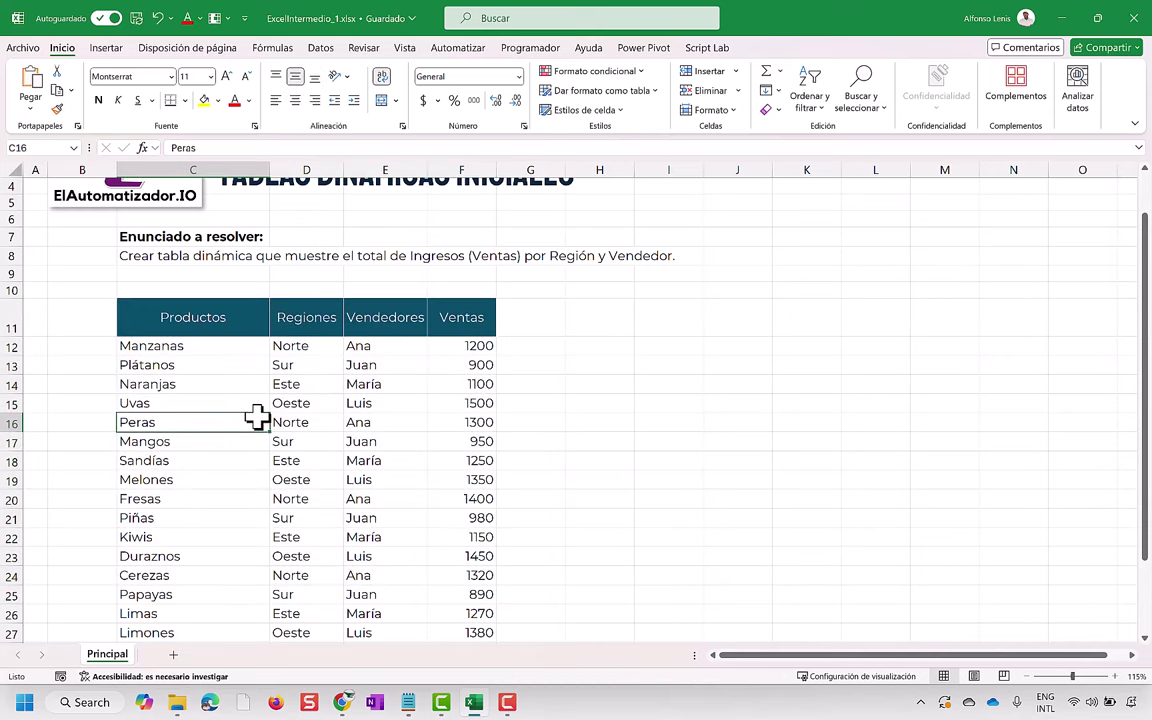
scroll(257, 420, "down", 2)
key("ctrl+t")
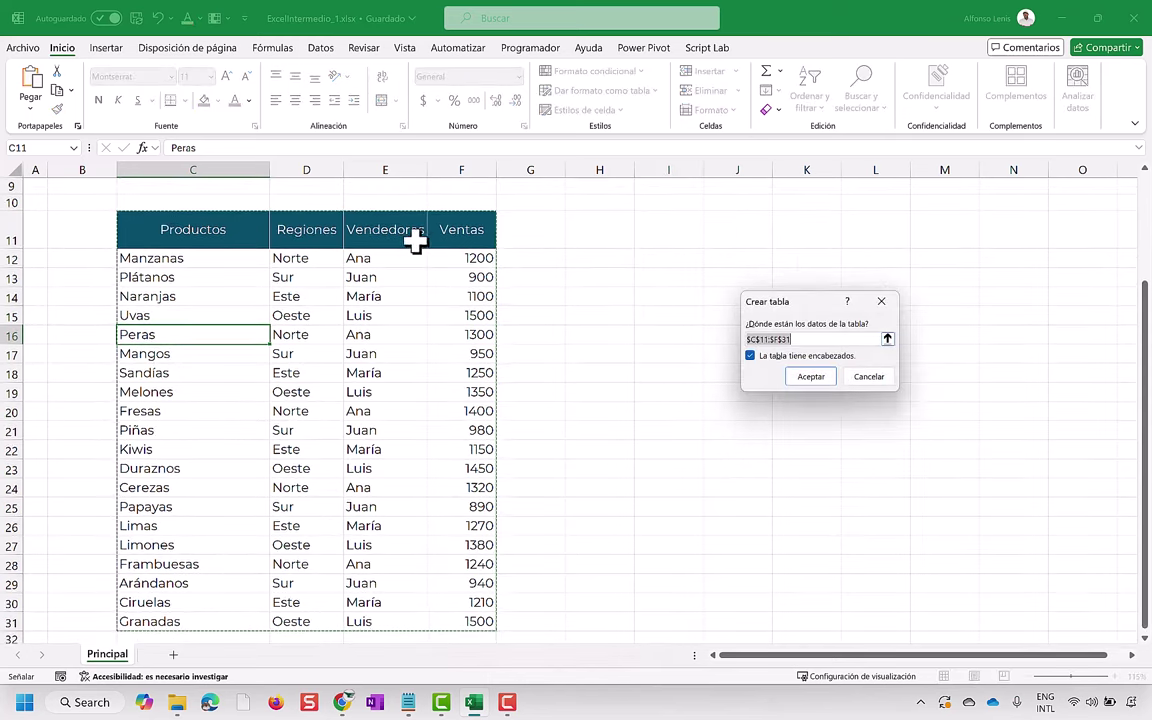
left_click(822, 380)
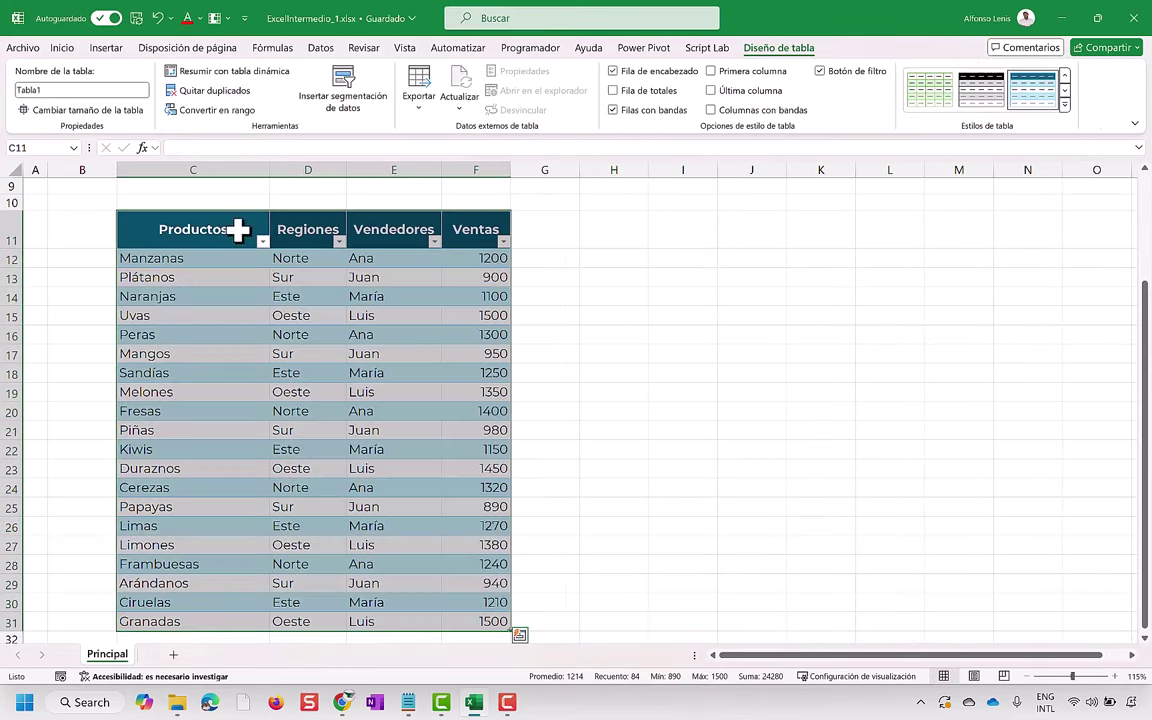
Apply the light blue-lined table style and review the styled header row
left_click(1066, 106)
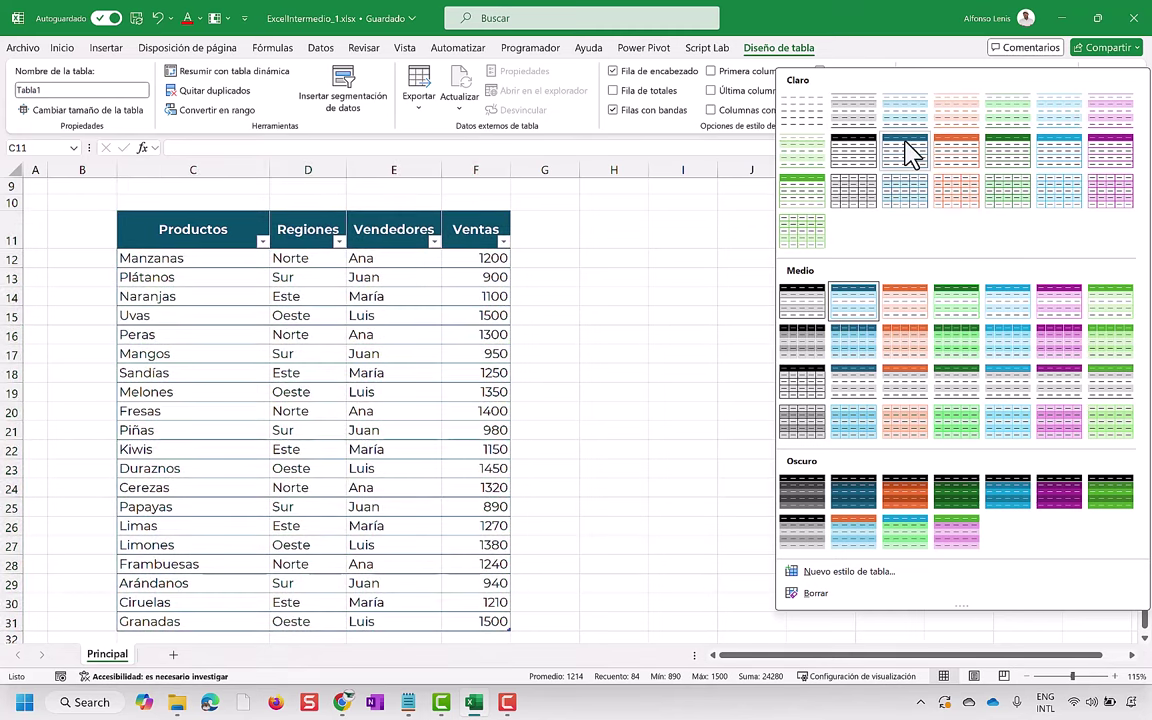
left_click(910, 152)
left_click(340, 340)
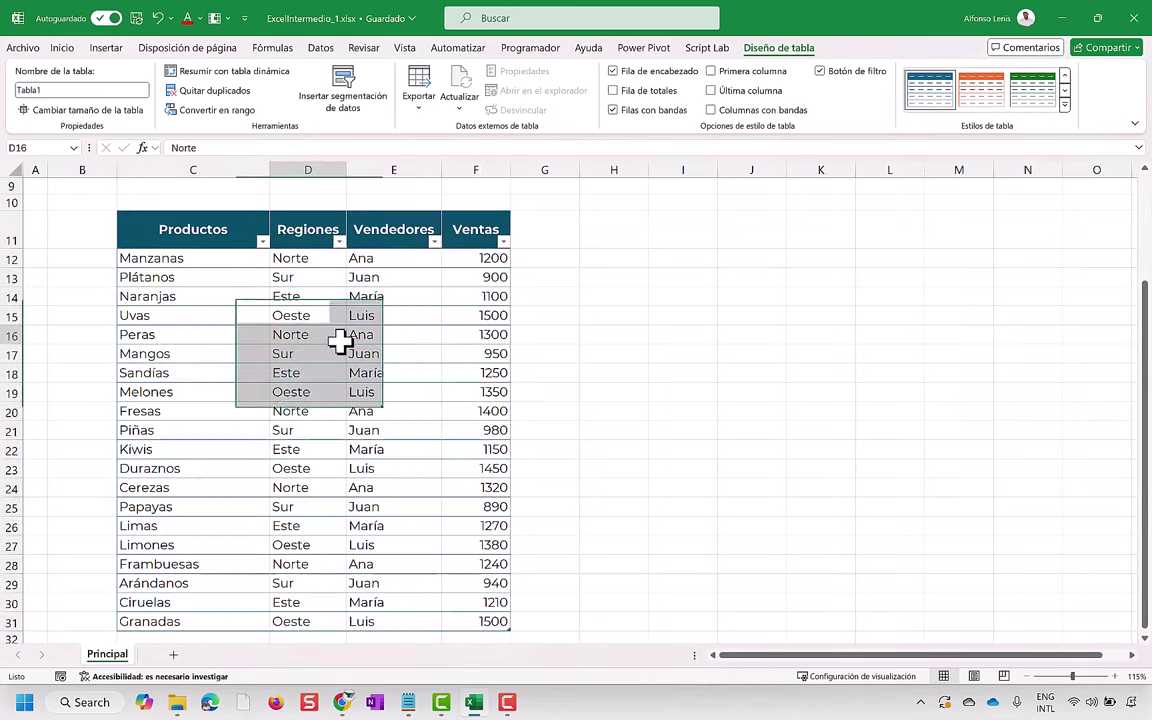
left_click(221, 236)
left_click(304, 226)
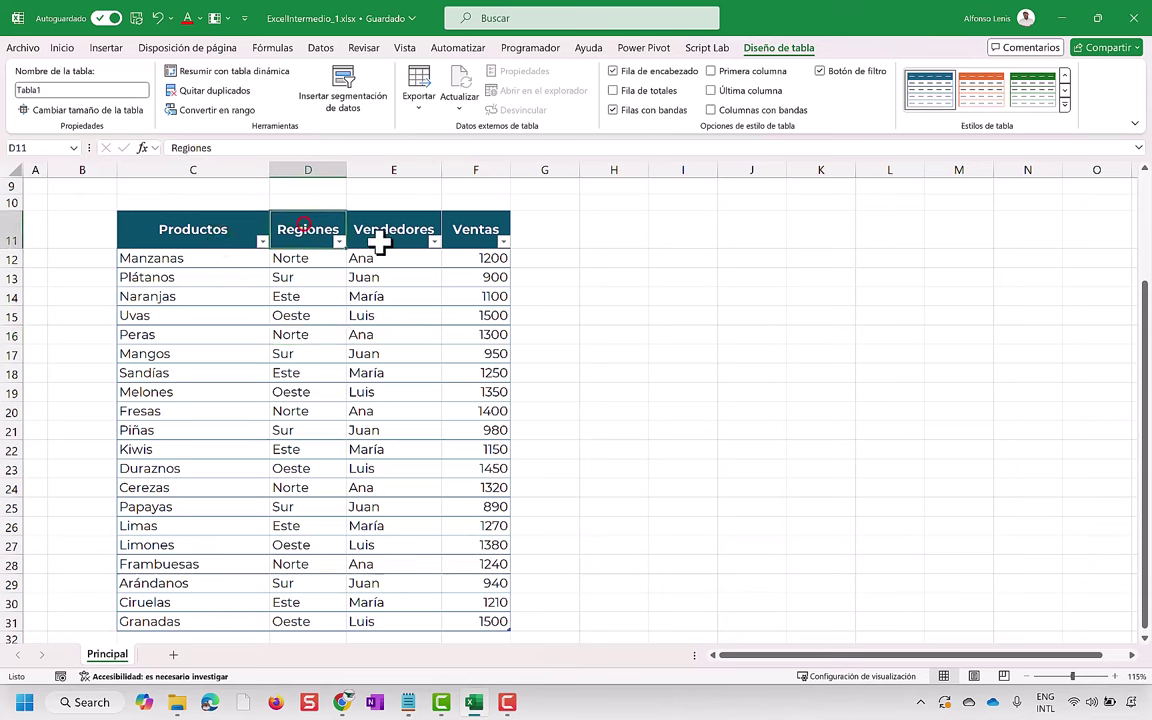
left_click(384, 238)
left_click(458, 231)
left_click(393, 230)
left_click(312, 237)
left_click(303, 310)
left_click(228, 240)
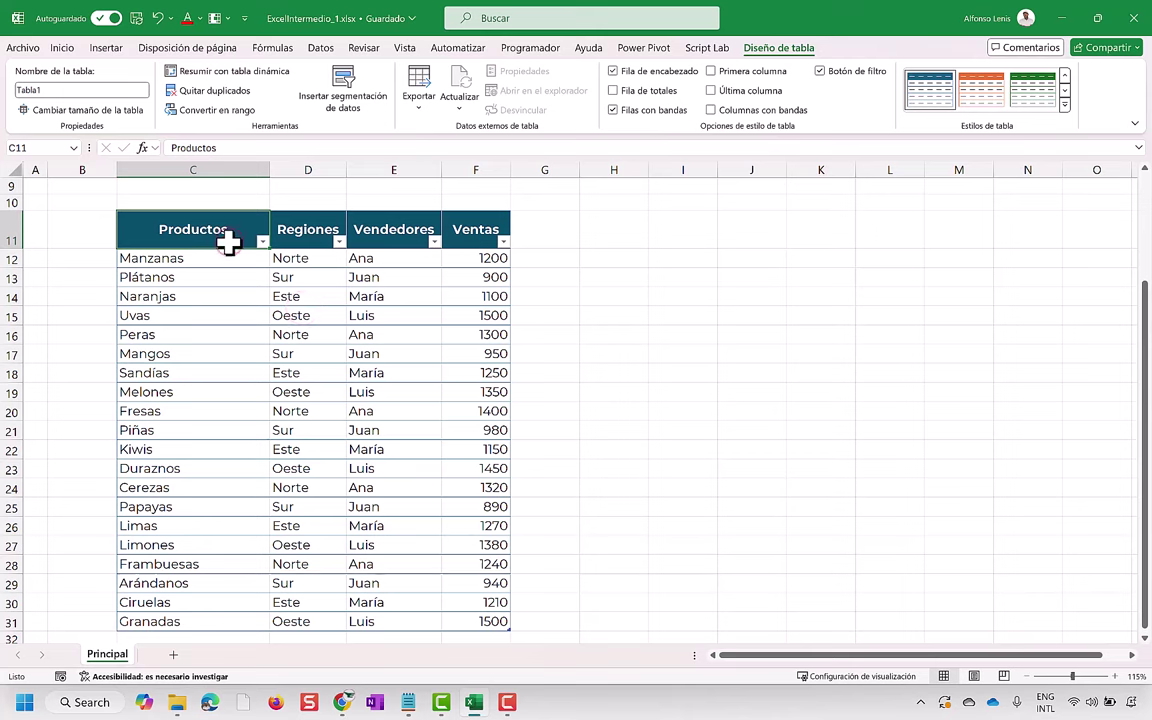
Hide the table's header filter arrows with Ctrl+Shift+L and the Datos Filtro toggle
key("ctrl+shift+l")
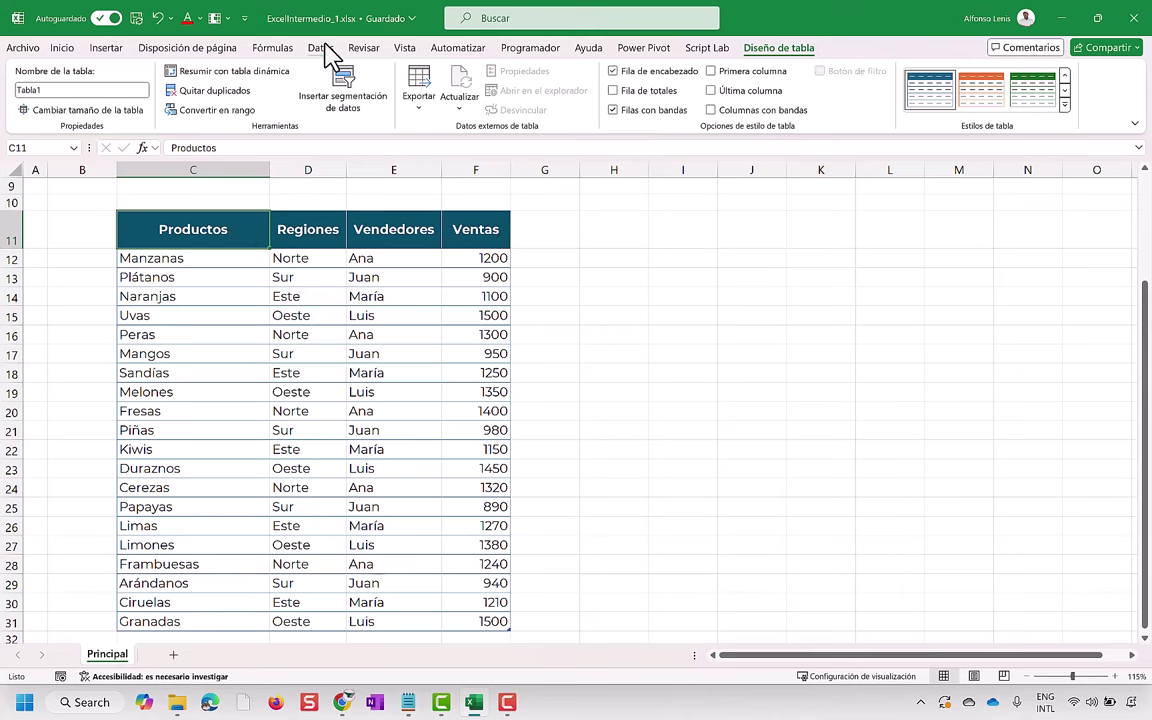
left_click(325, 47)
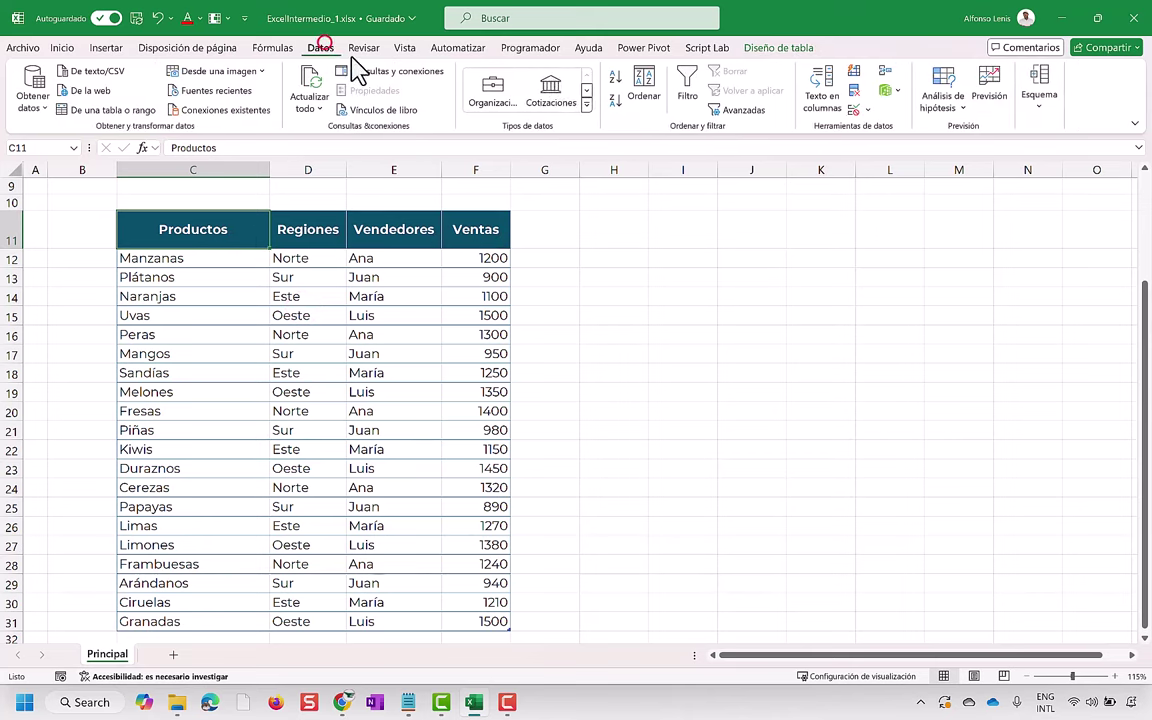
left_click(689, 85)
left_click(689, 85)
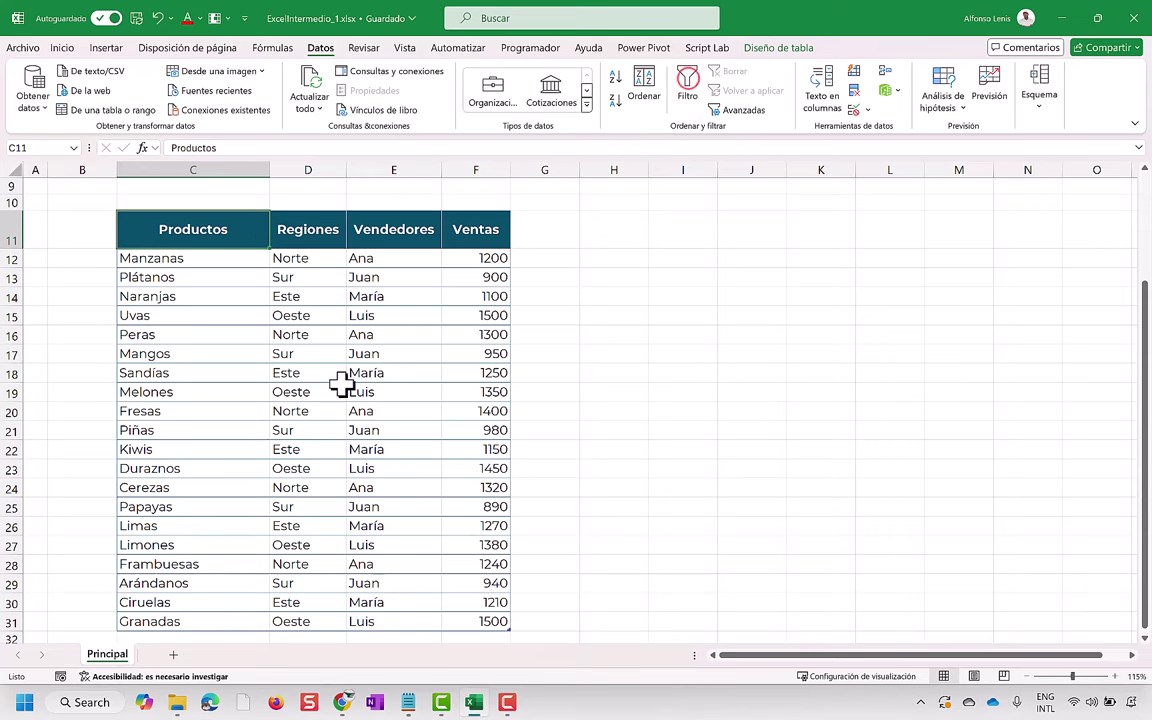
Check the table's cells and headers now show no filter buttons
scroll(341, 383, "down", 1)
left_click(342, 320)
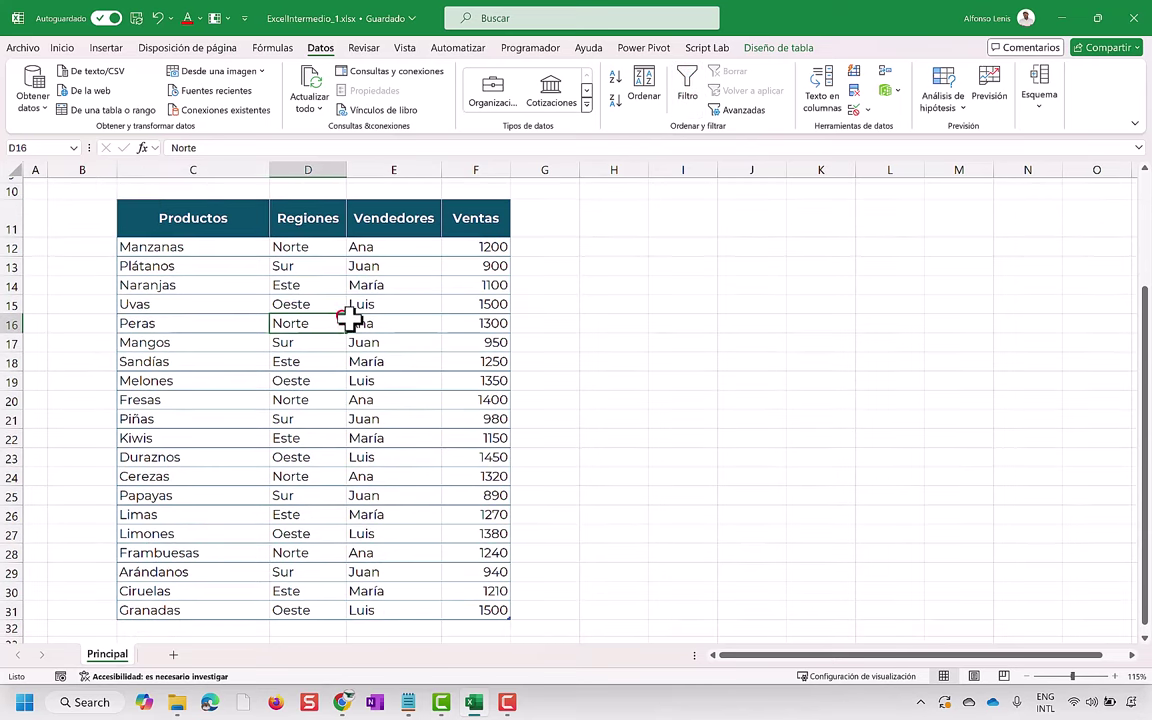
scroll(357, 342, "up", 3)
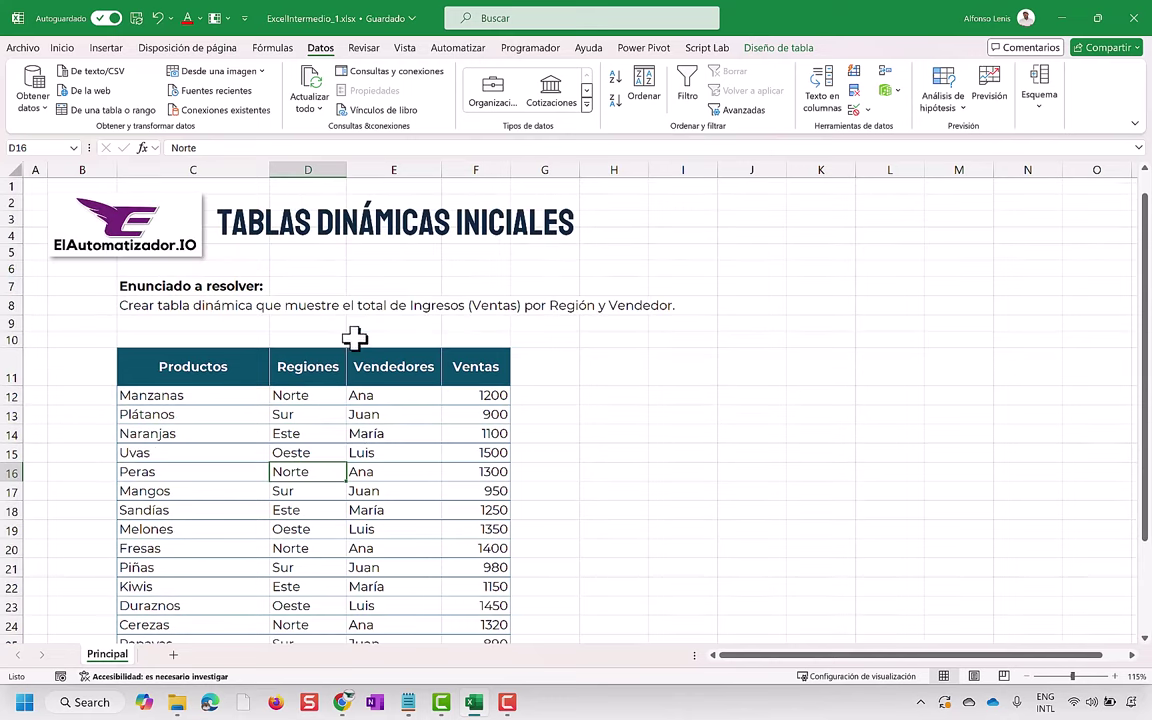
left_click(768, 50)
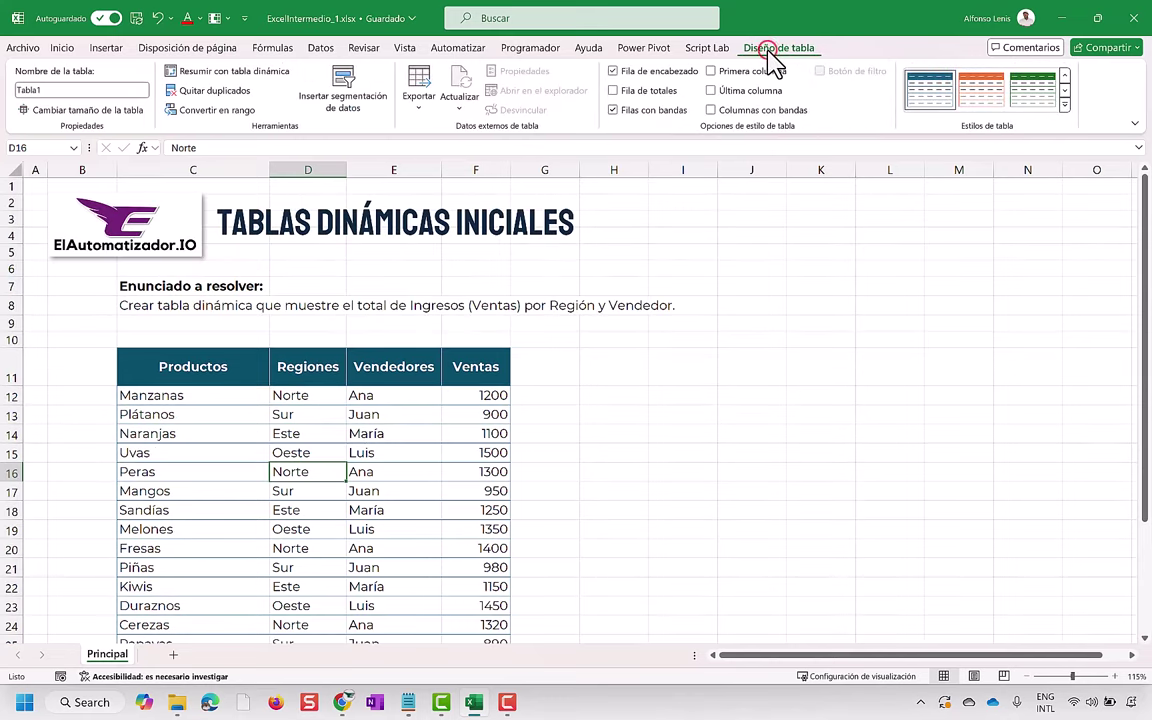
left_click(660, 414)
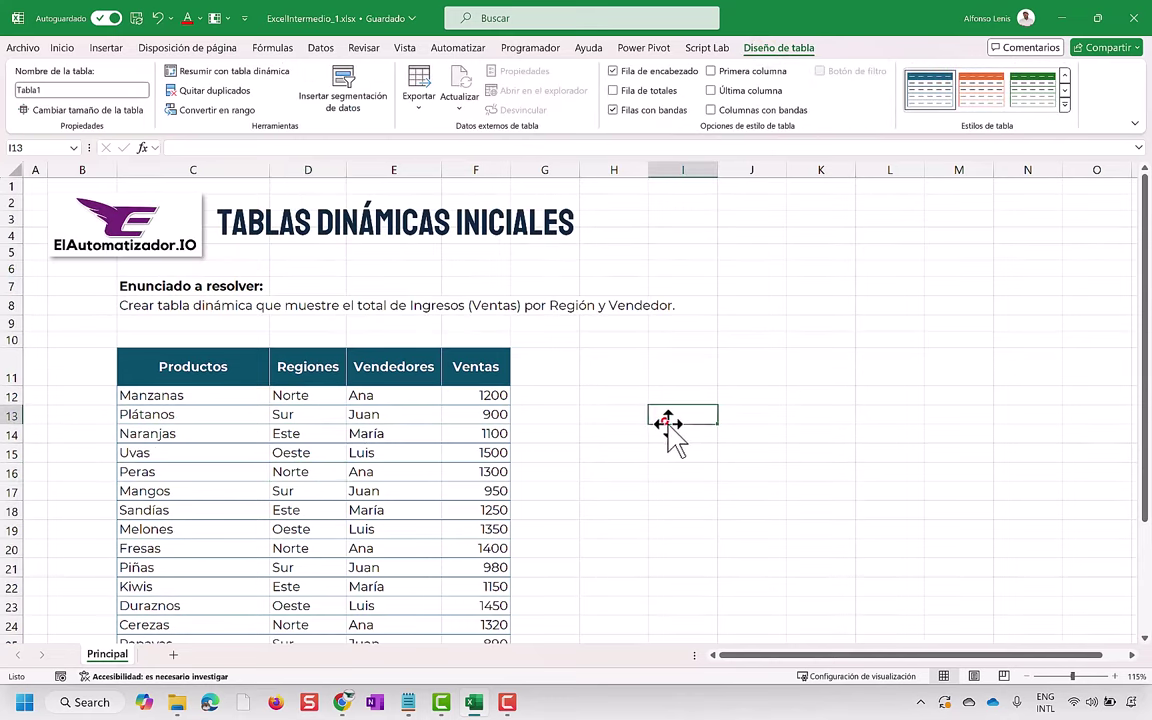
left_click(470, 433)
left_click(361, 455)
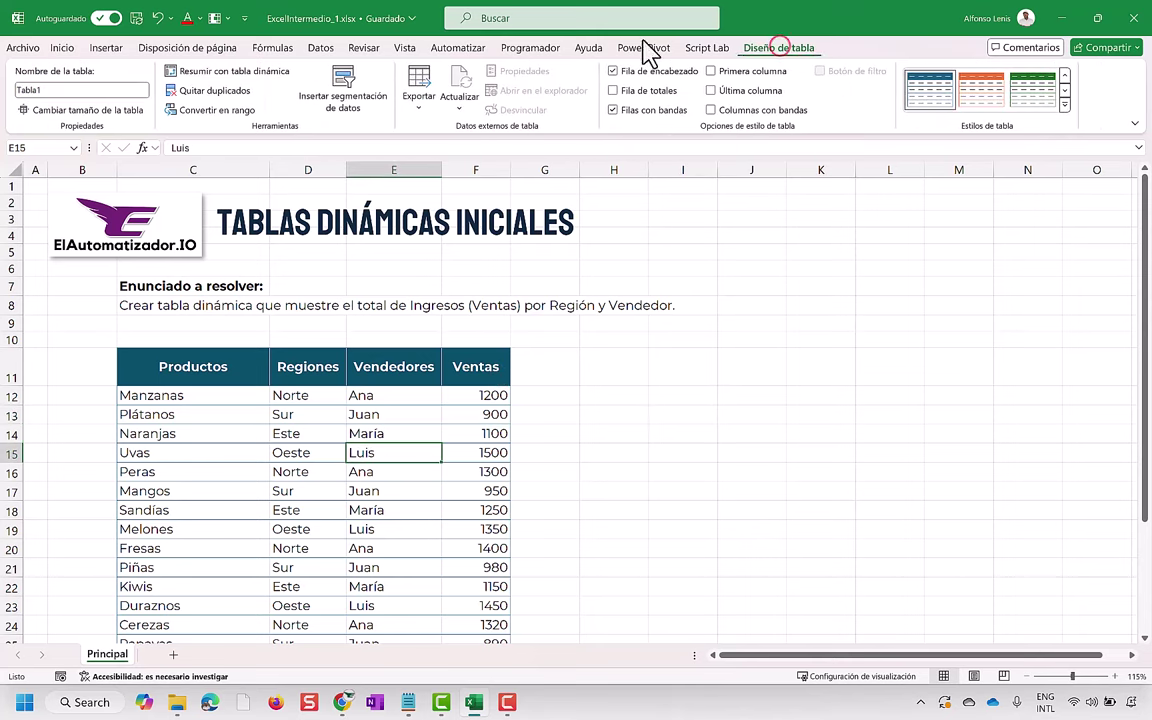
Rename the table from Tabla1 to tbVentasRegiones
left_click(89, 88)
type("tbVentasRegiones")
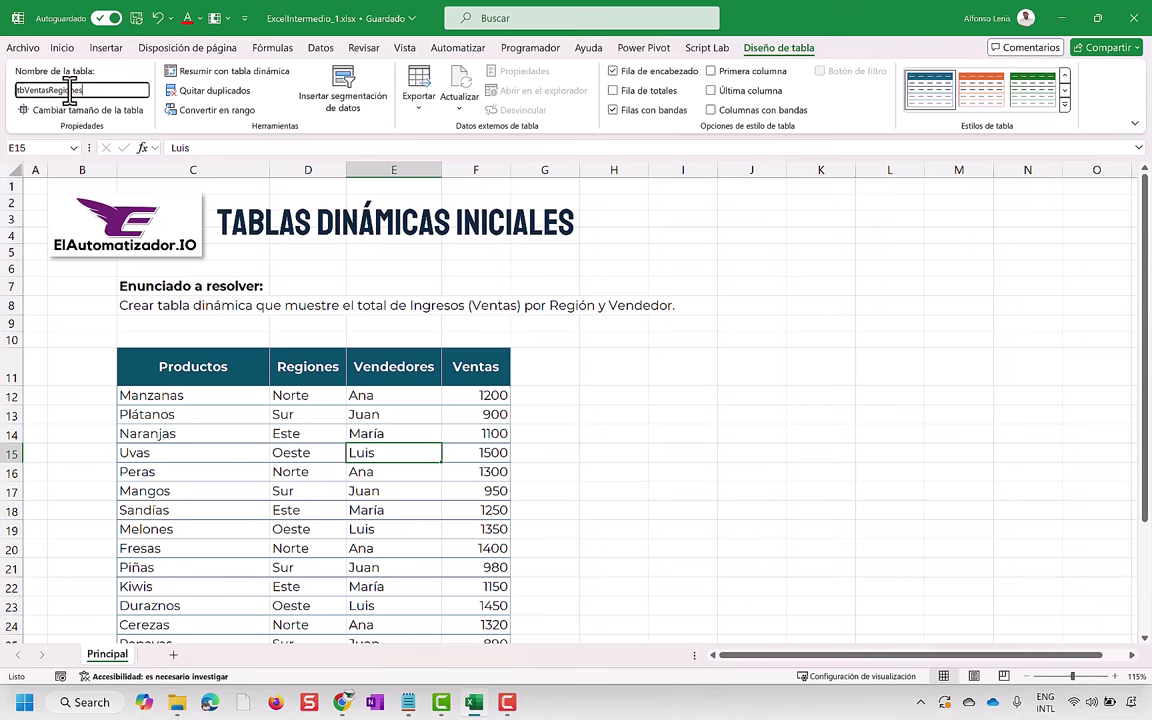
left_click(559, 347)
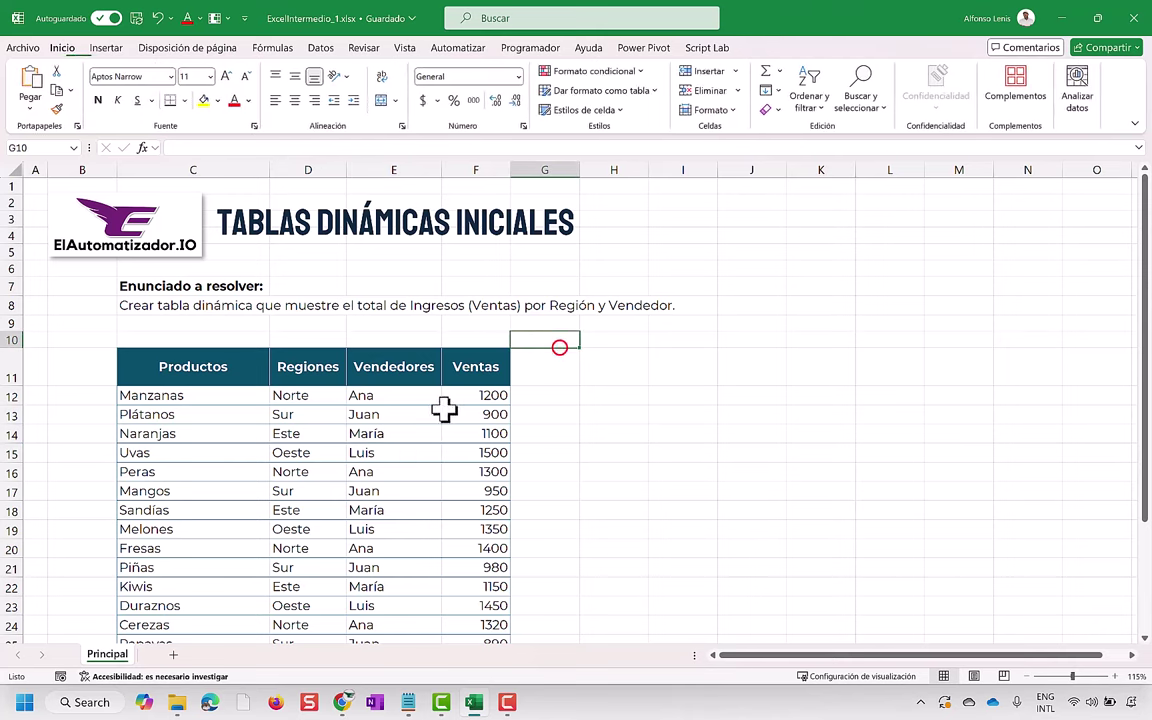
left_click(418, 430)
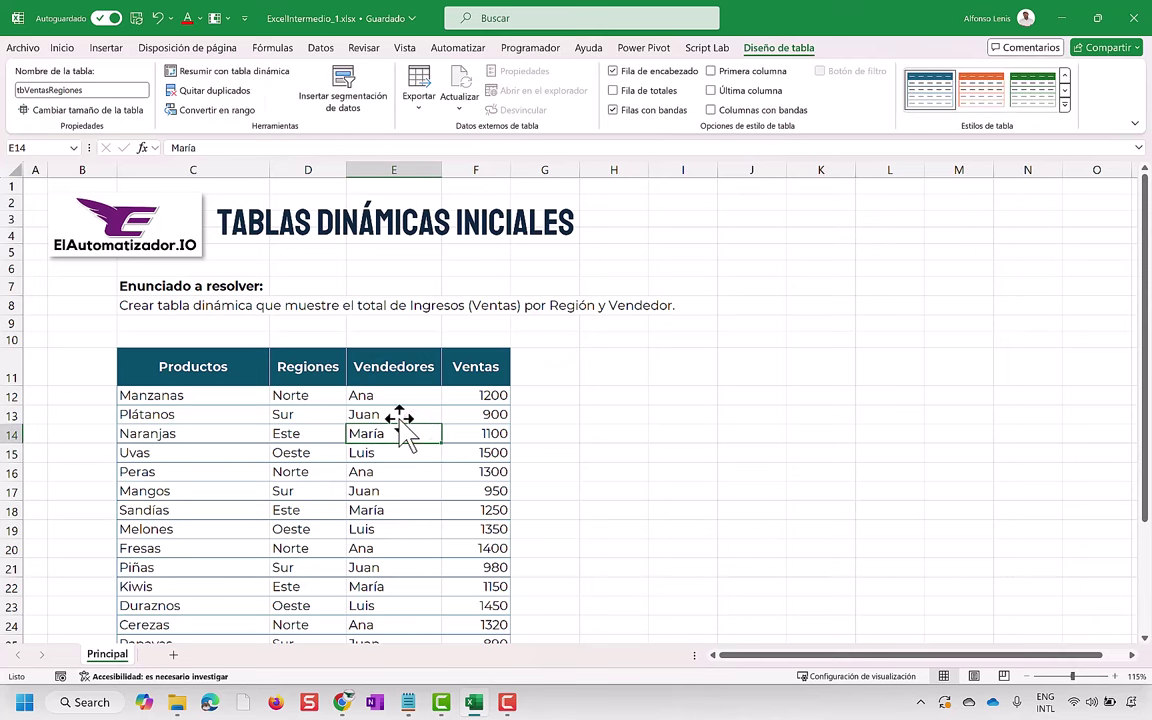
scroll(419, 386, "down", 3)
scroll(419, 386, "down", 2)
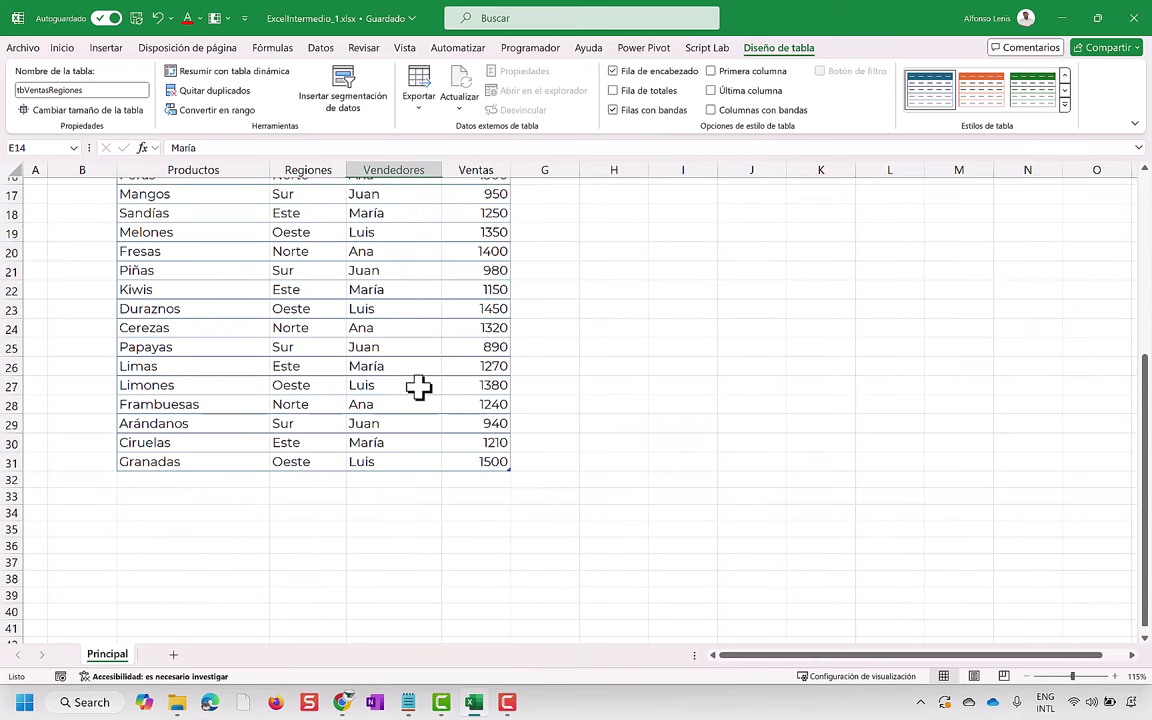
scroll(380, 386, "up", 2)
Delete the blank rows below the table so it spans only the 20 product rows
left_click(337, 383)
scroll(337, 383, "down", 1)
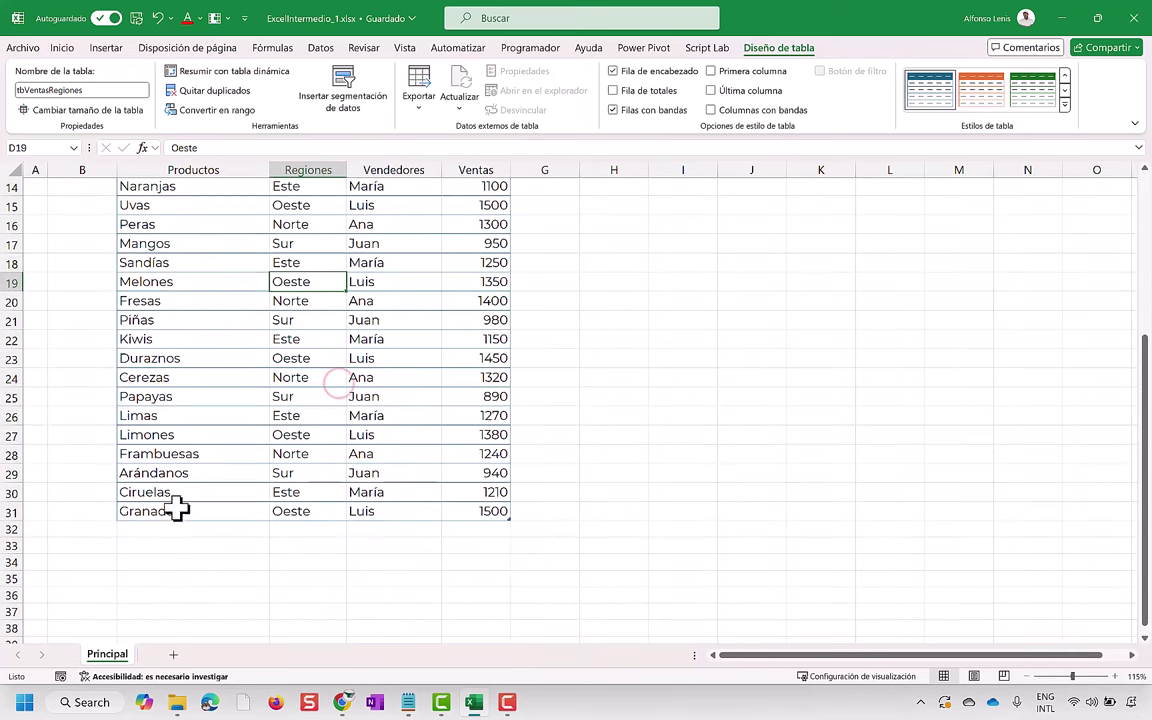
left_click_drag(149, 530, 418, 533)
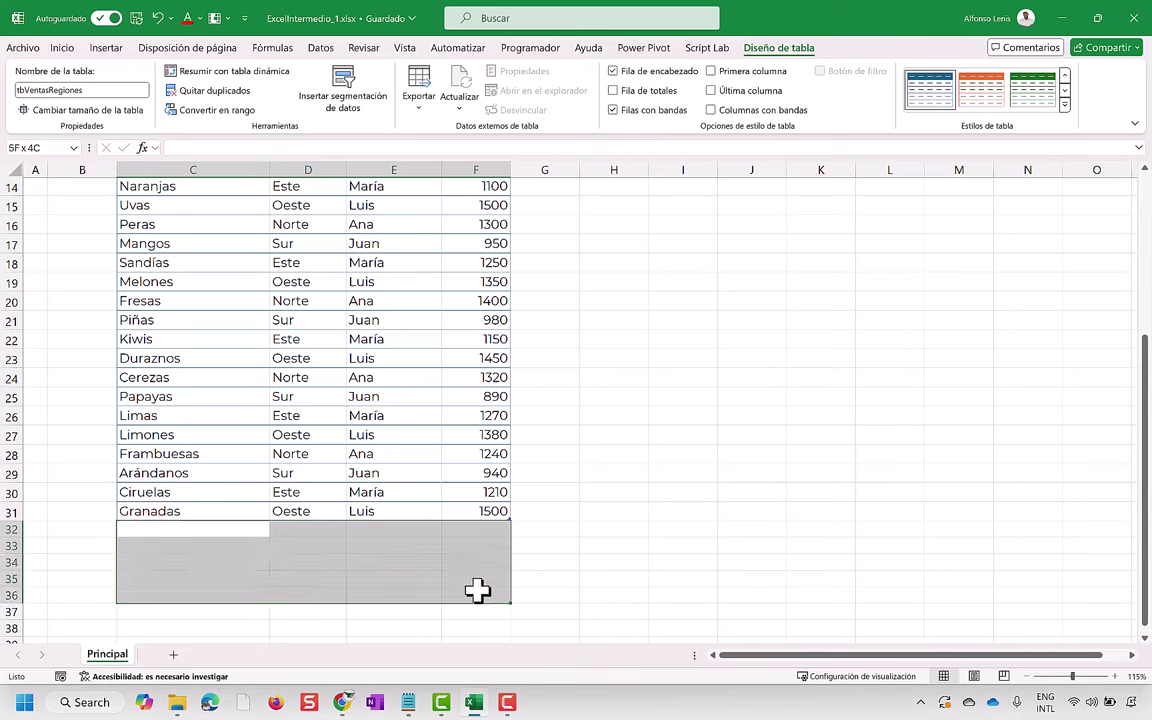
key("ctrl+minus")
left_click(282, 339)
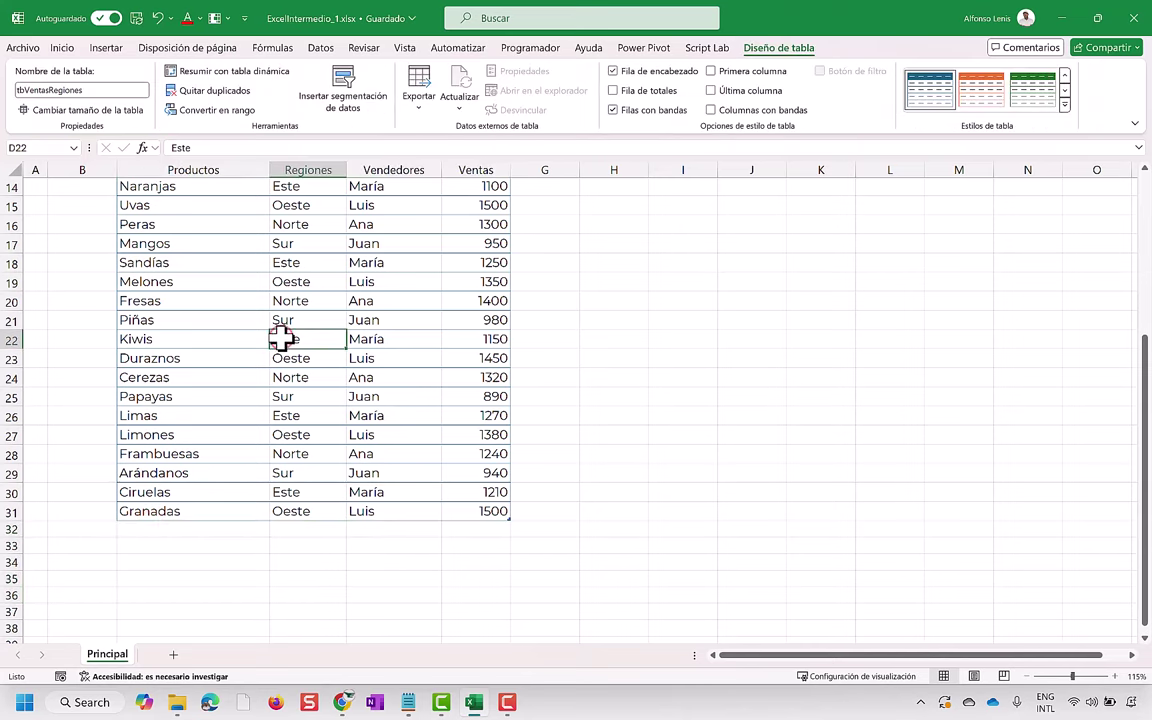
scroll(282, 339, "up", 2)
scroll(282, 339, "up", 2)
left_click(230, 452)
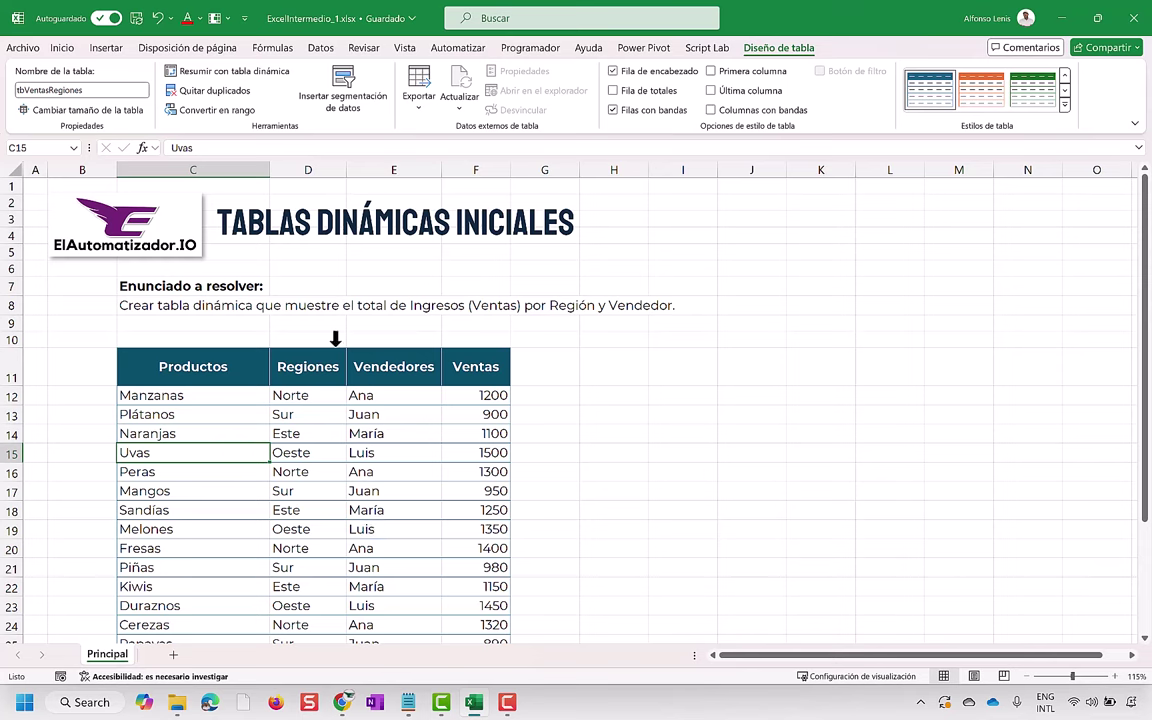
Insert a pivot table from tbVentasRegiones on a new worksheet, creating Hoja1
left_click(105, 47)
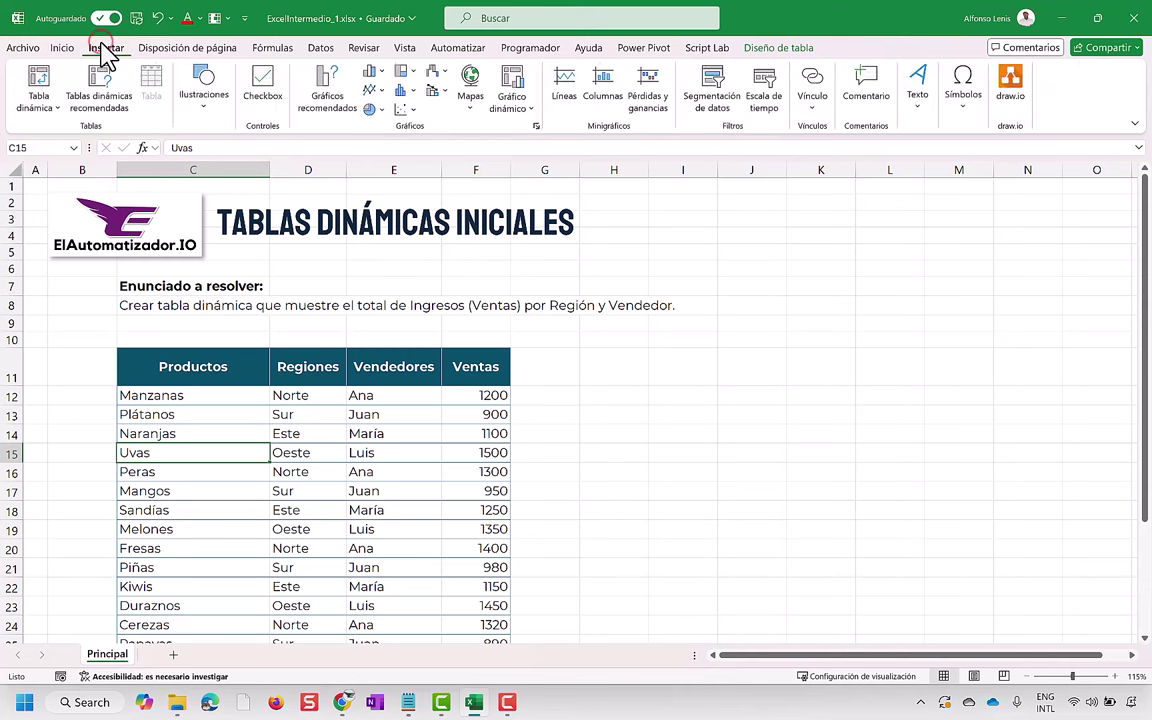
left_click(45, 104)
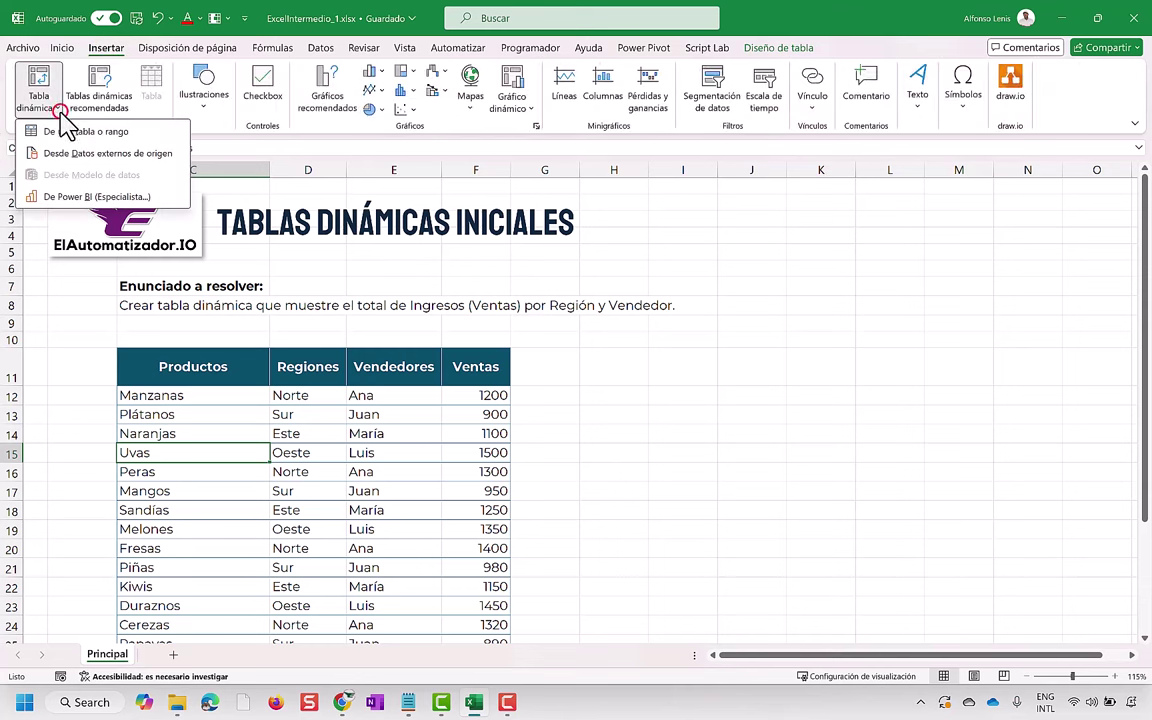
left_click(125, 132)
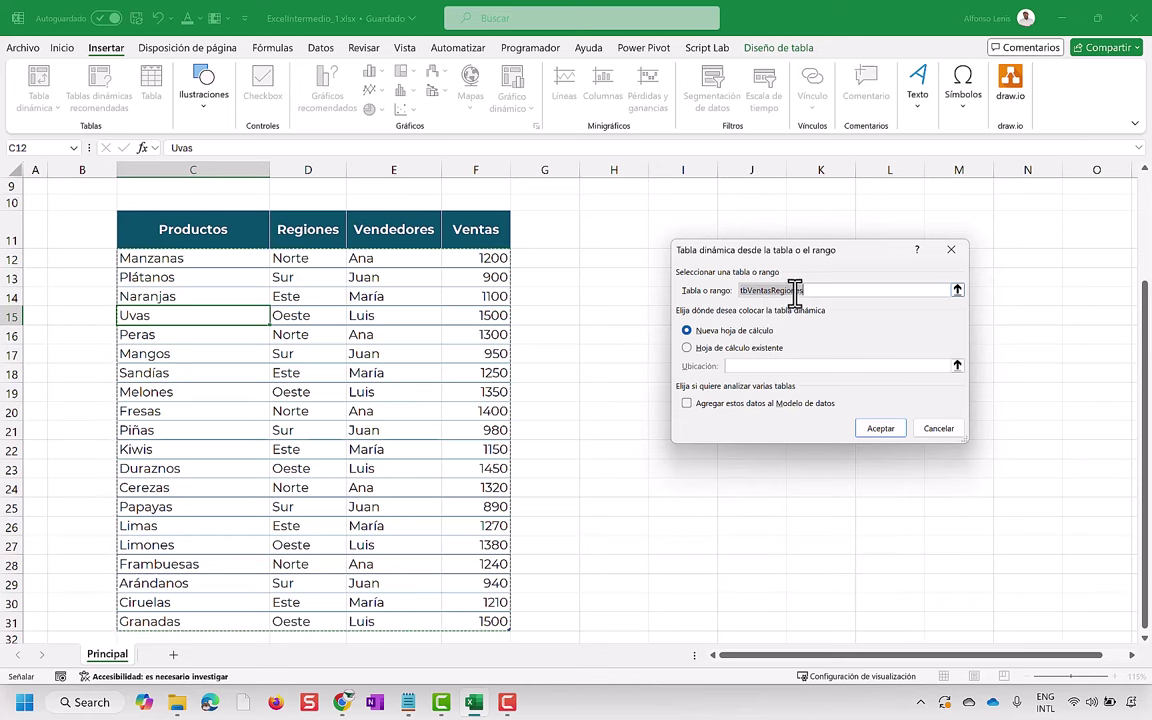
left_click(819, 289)
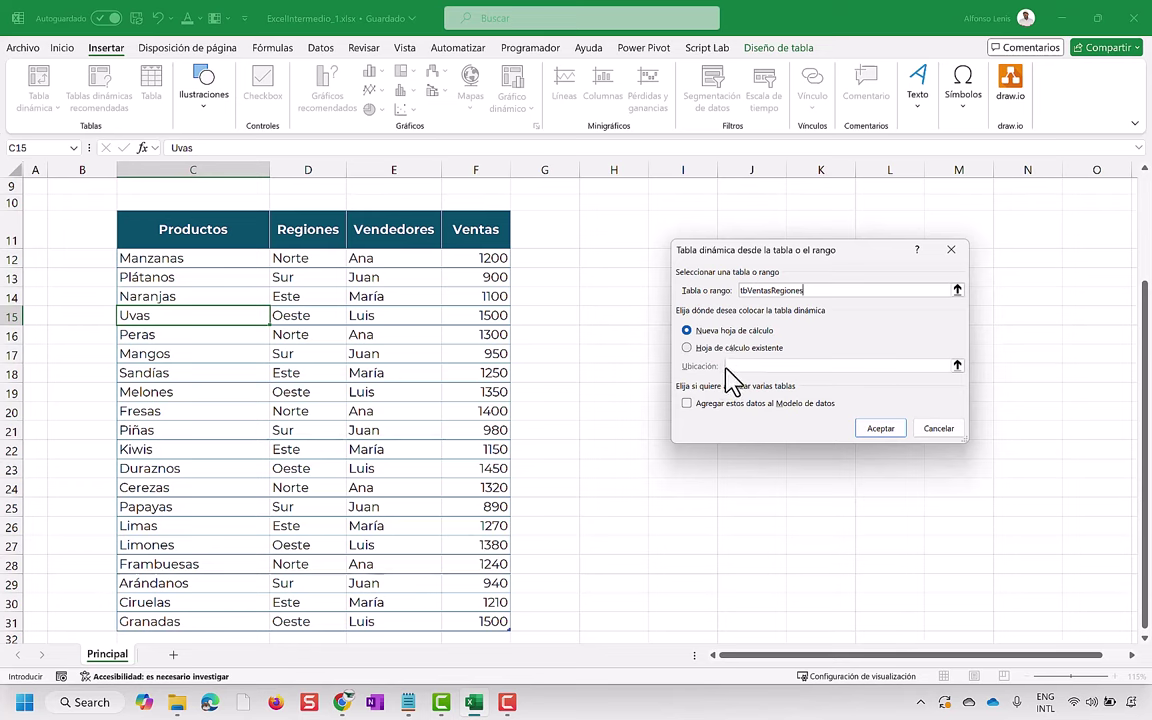
left_click(868, 430)
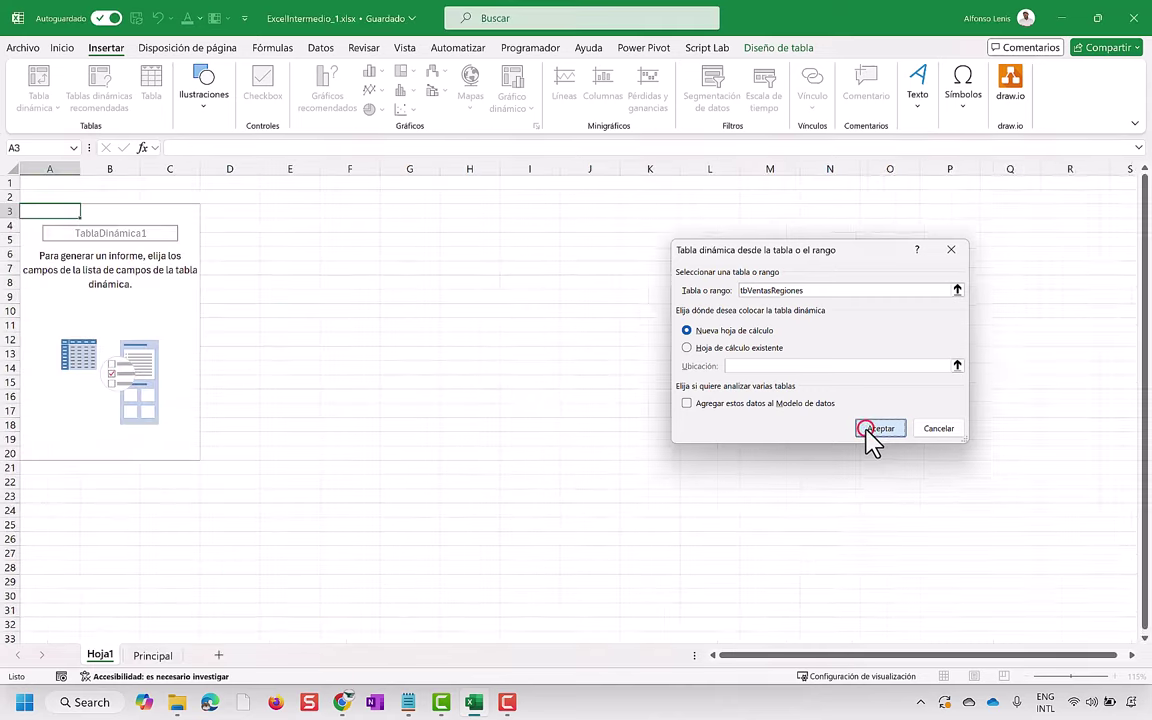
left_click(162, 292)
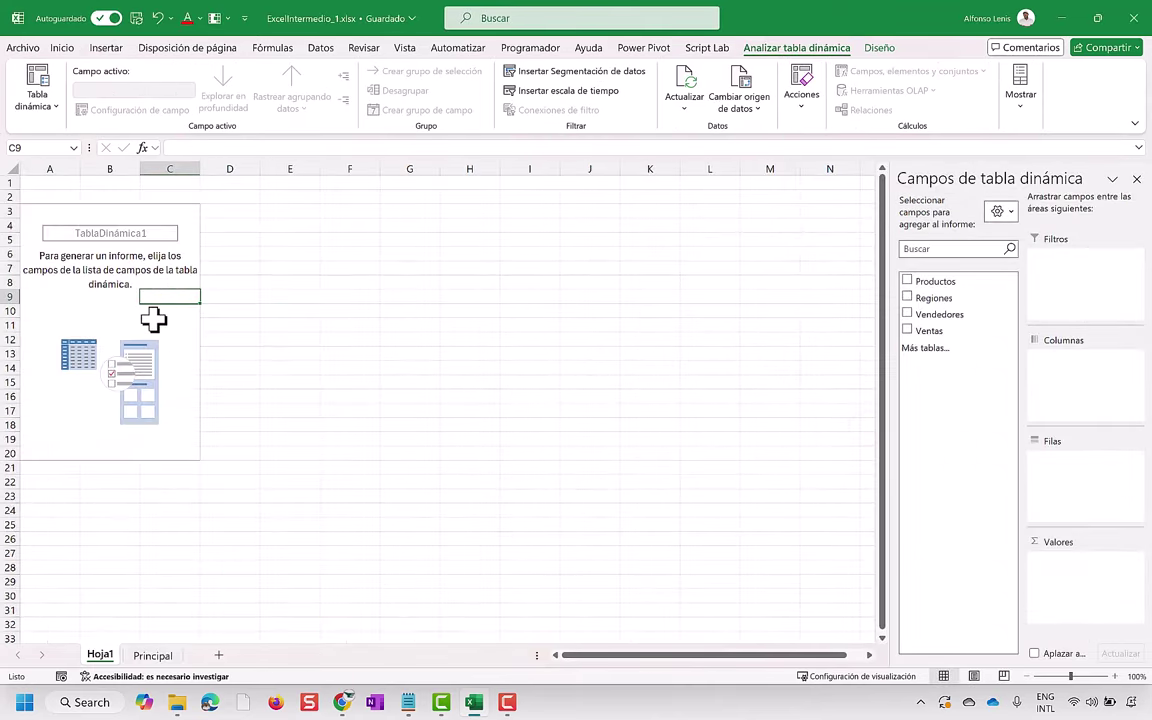
left_click(928, 384)
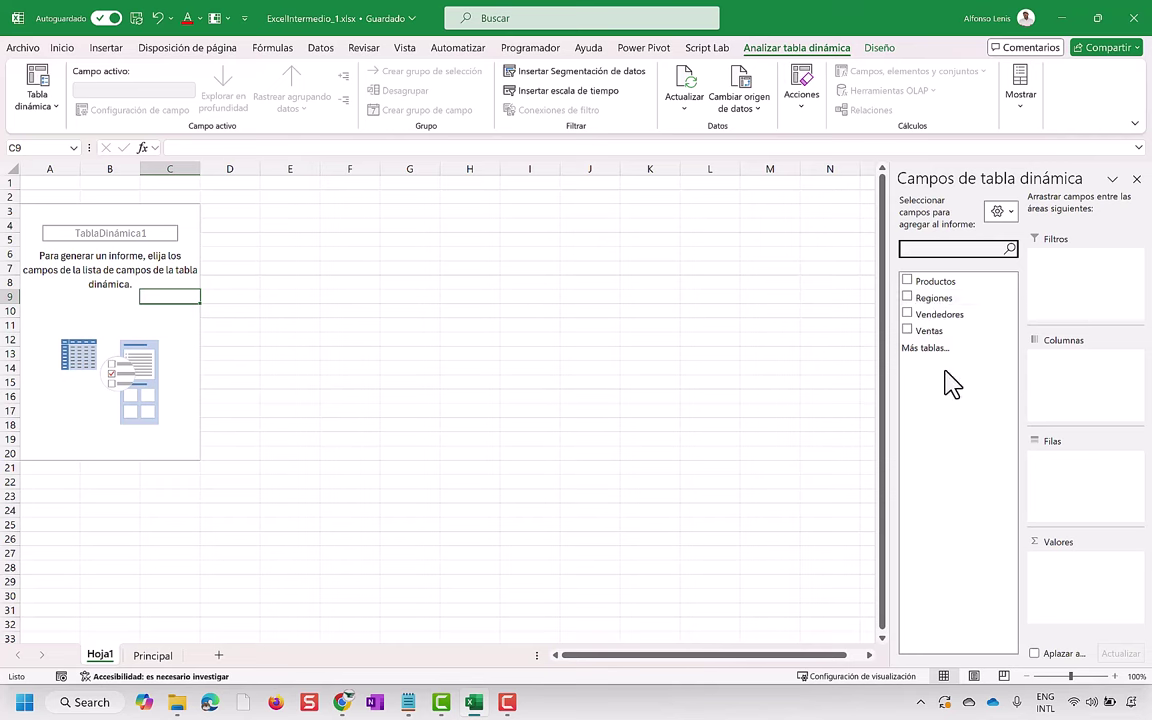
left_click(1067, 270)
left_click(1052, 383)
left_click(1069, 501)
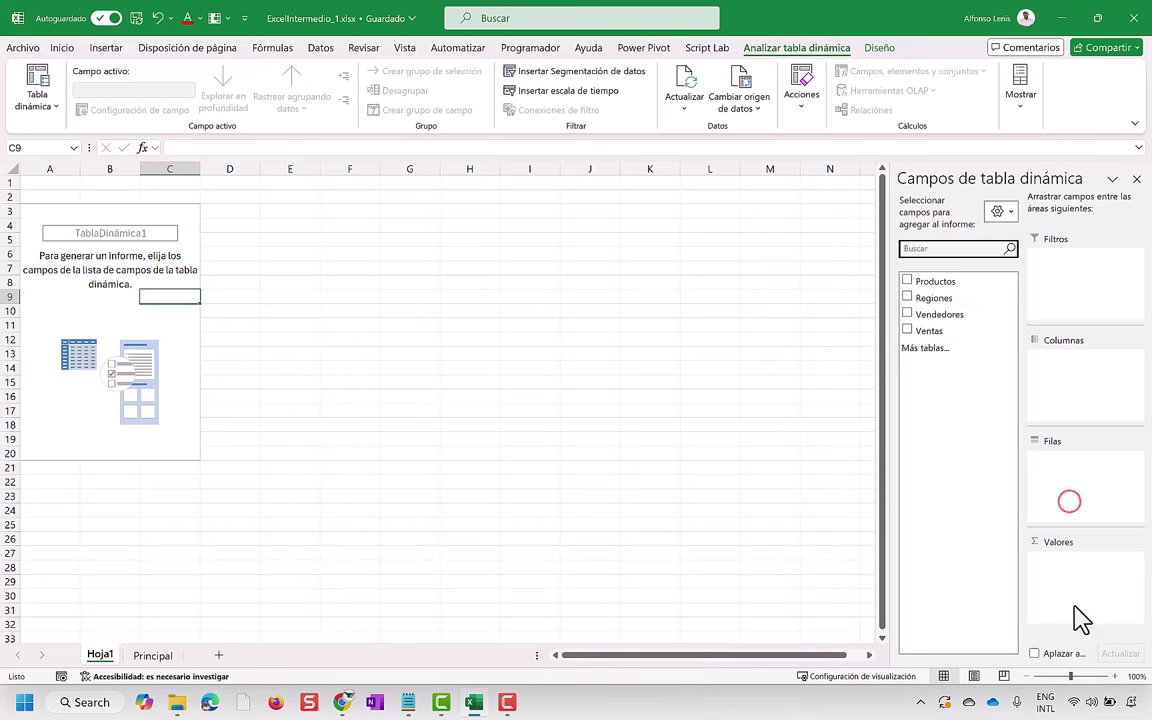
left_click(1070, 602)
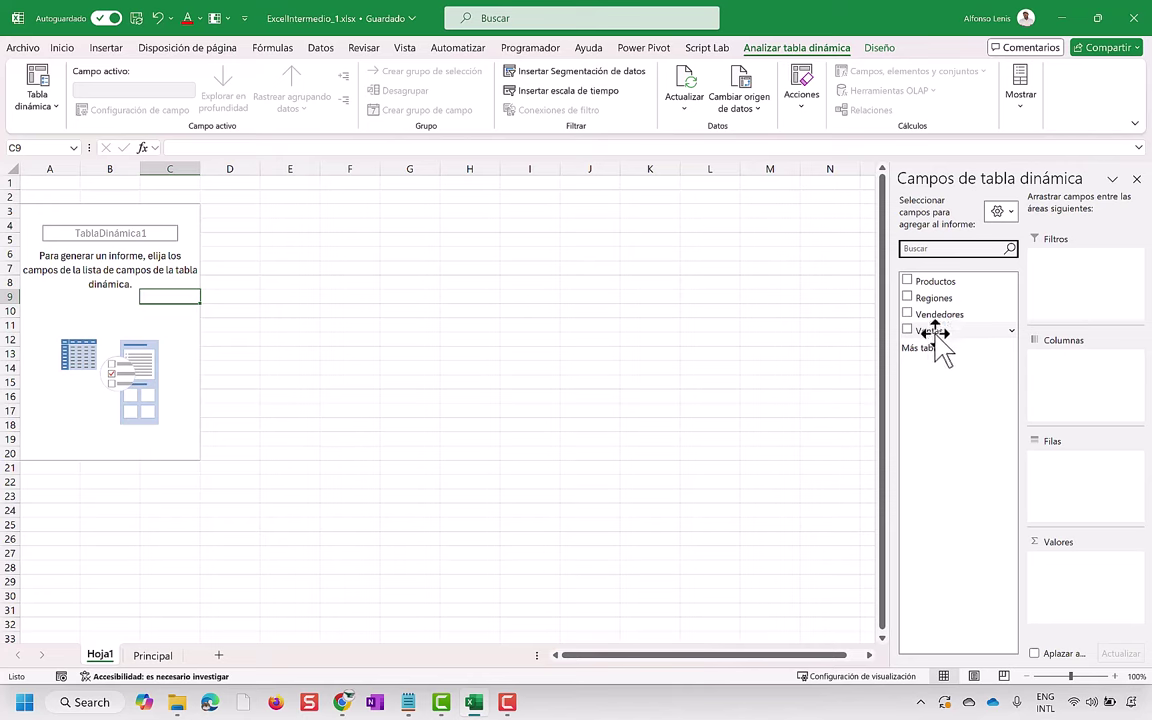
Check the 900 sale on Principal, then add Ventas to Valores for Suma de Ventas 24280
left_click(148, 656)
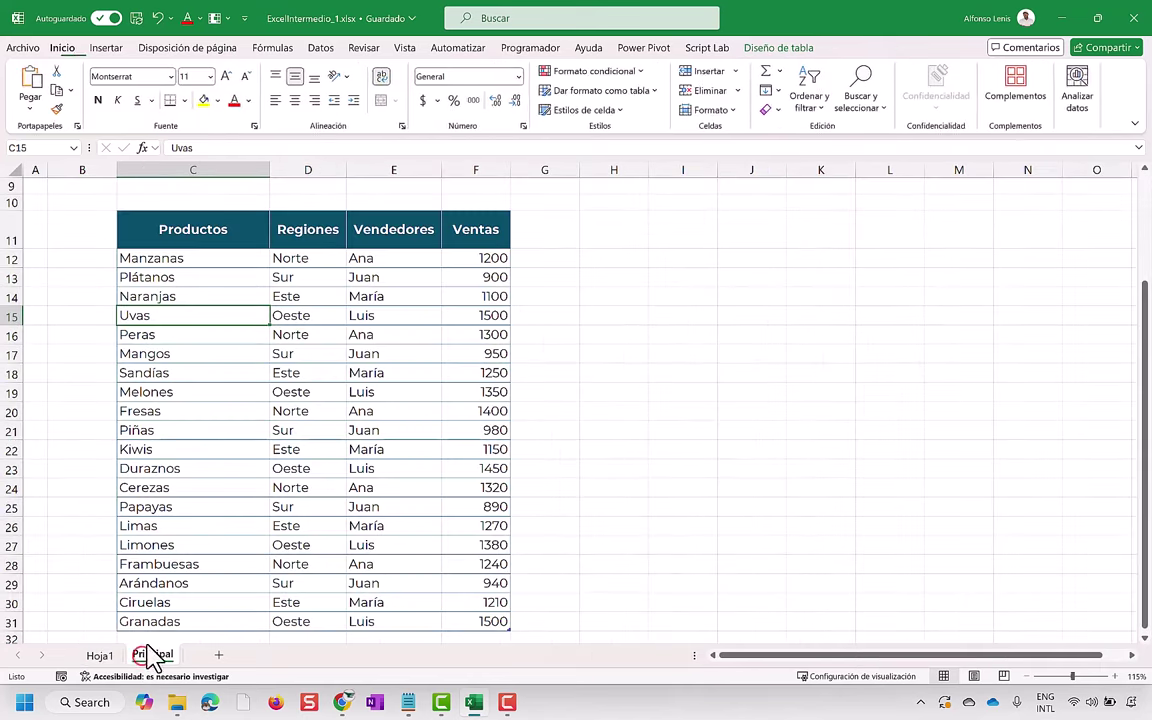
left_click(478, 274)
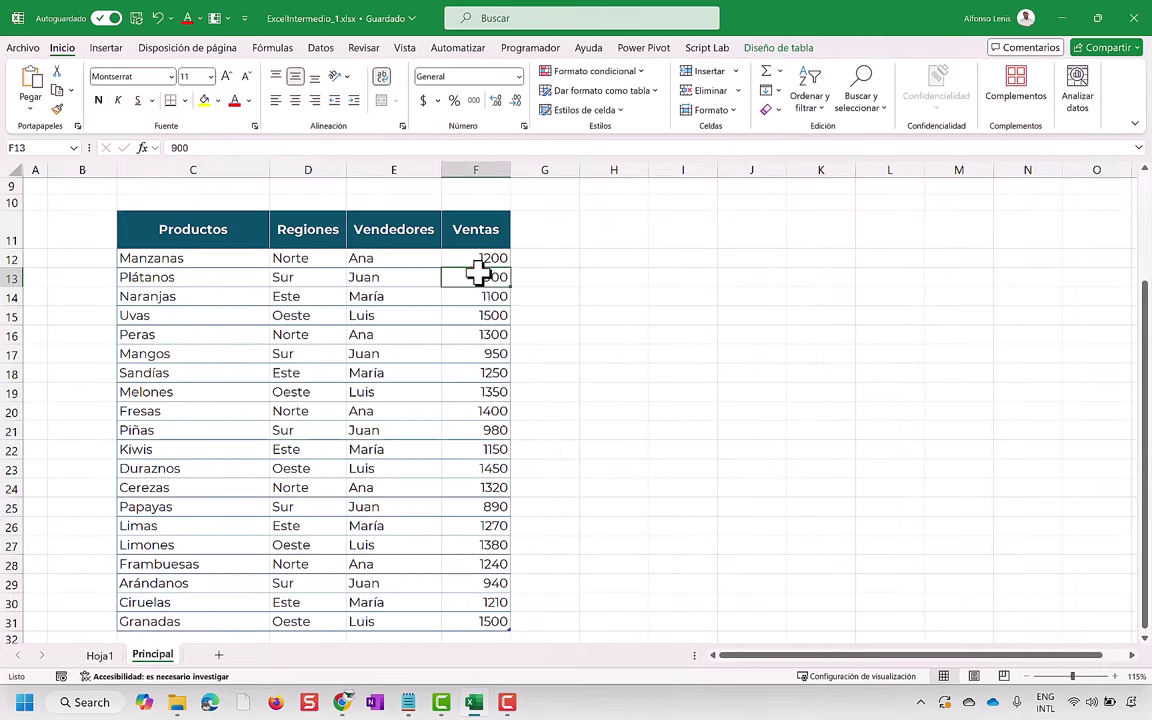
left_click(99, 655)
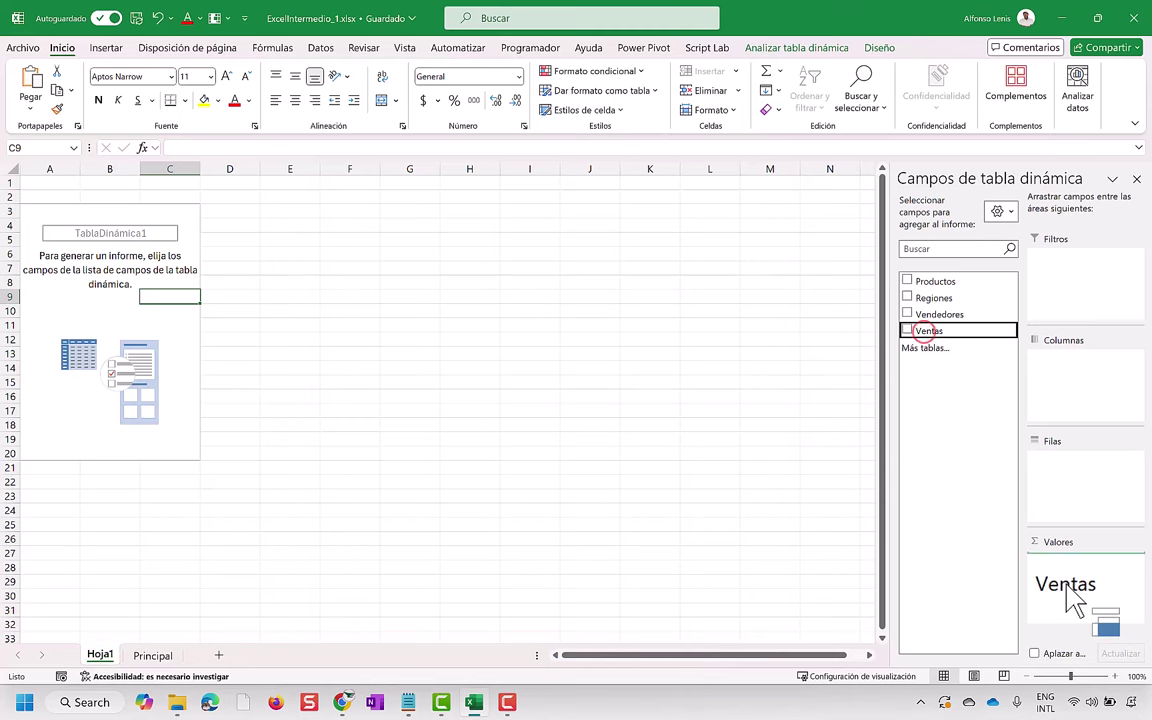
left_click_drag(928, 336, 1070, 595)
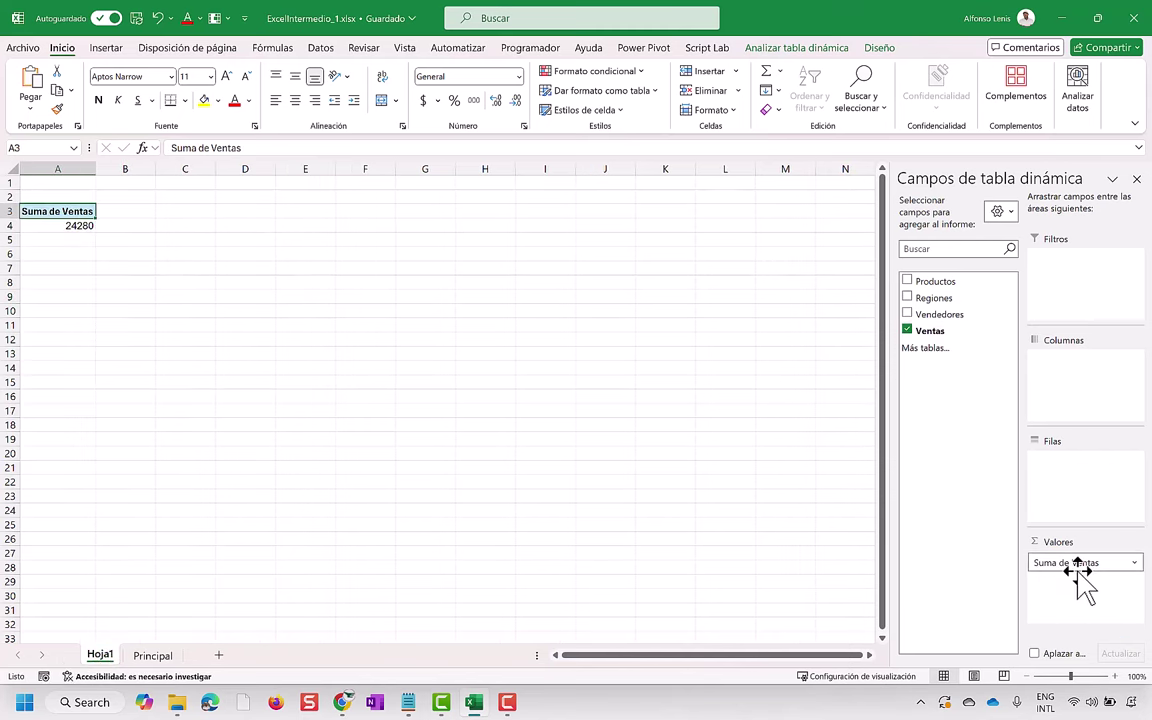
left_click(1134, 564)
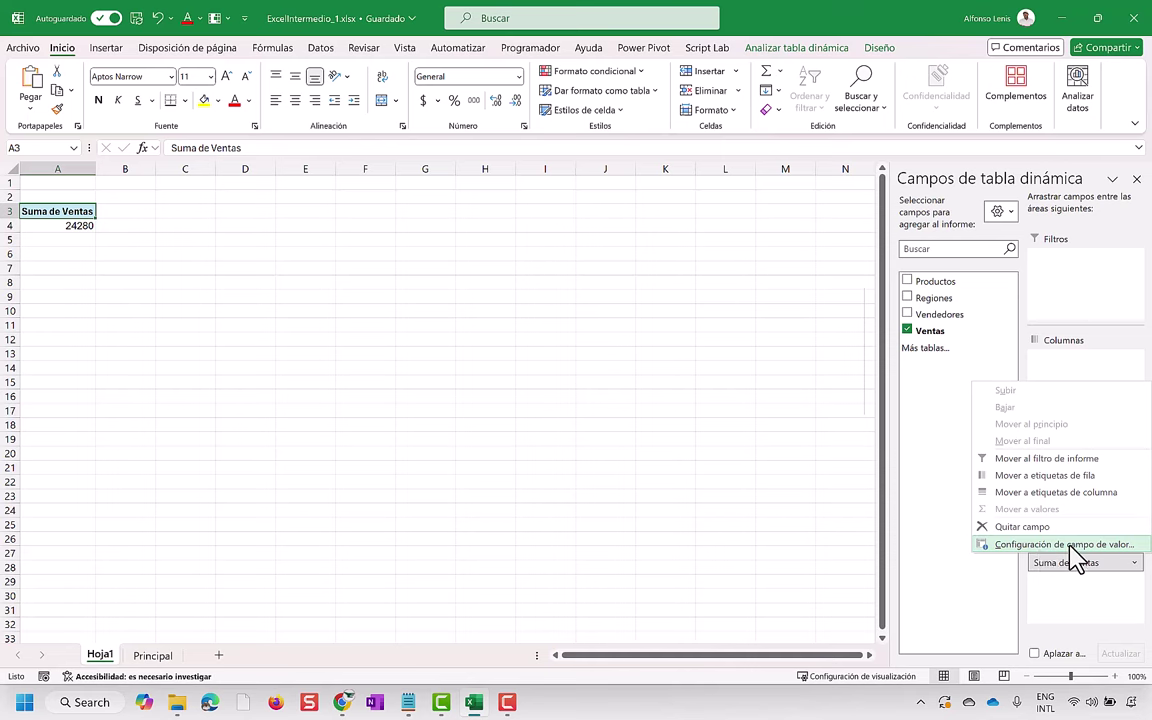
left_click(1071, 545)
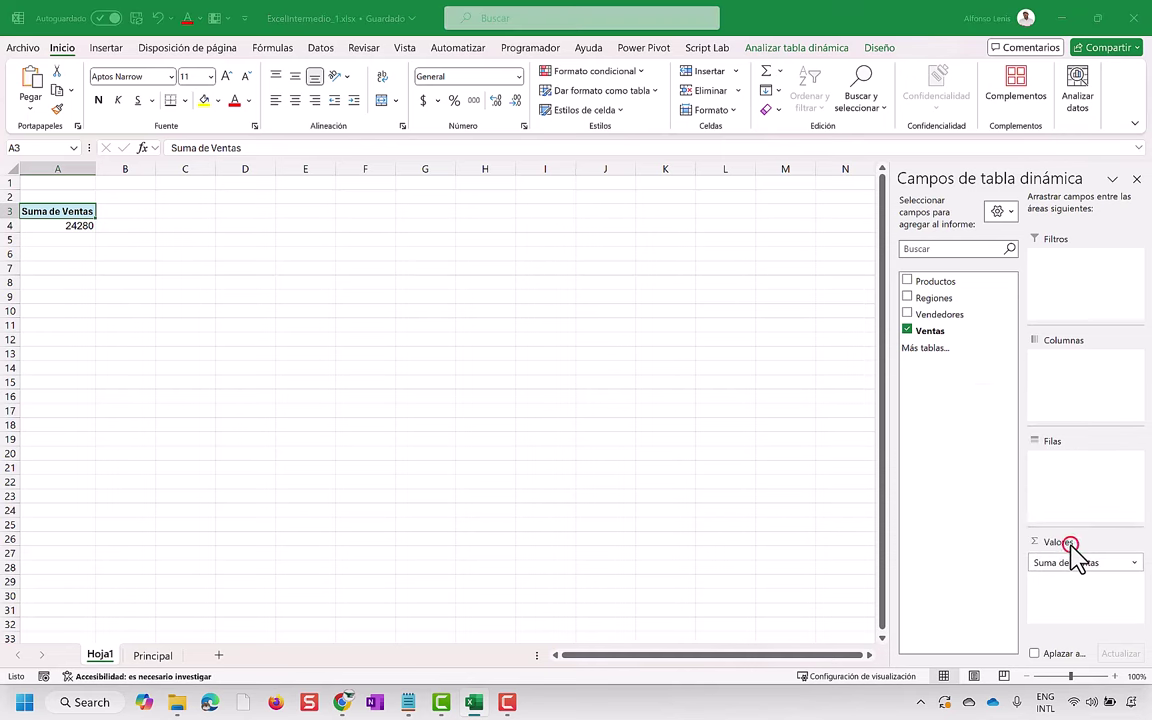
left_click(707, 343)
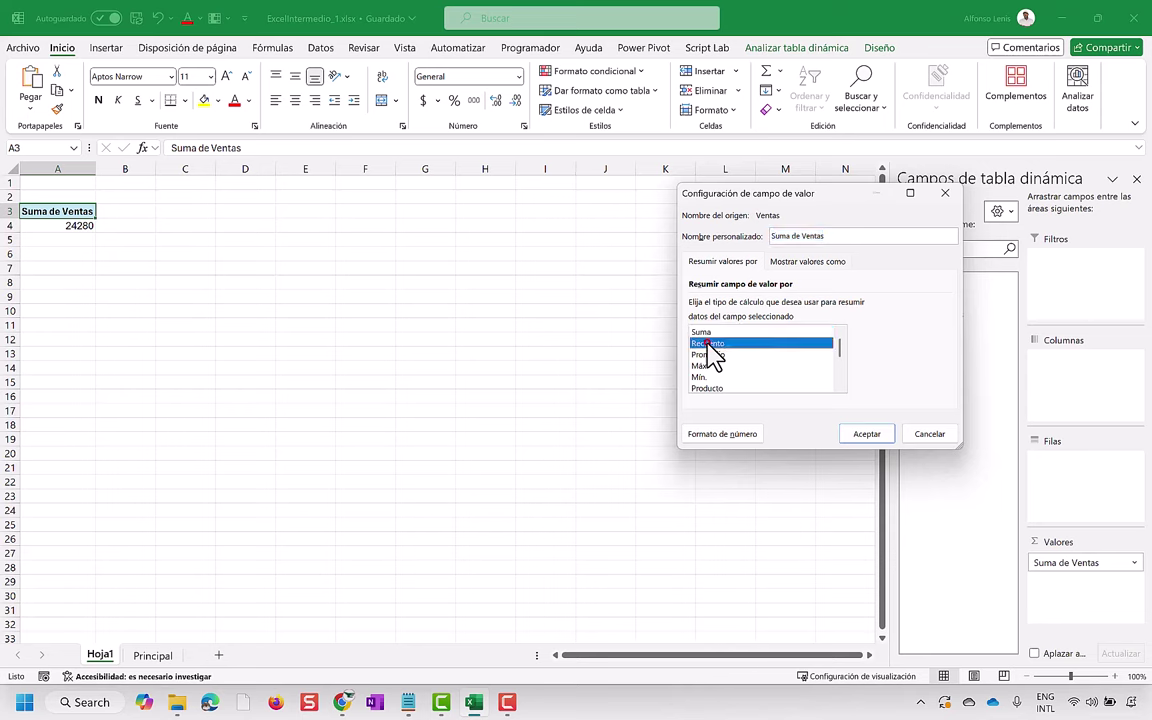
left_click(707, 354)
left_click(705, 366)
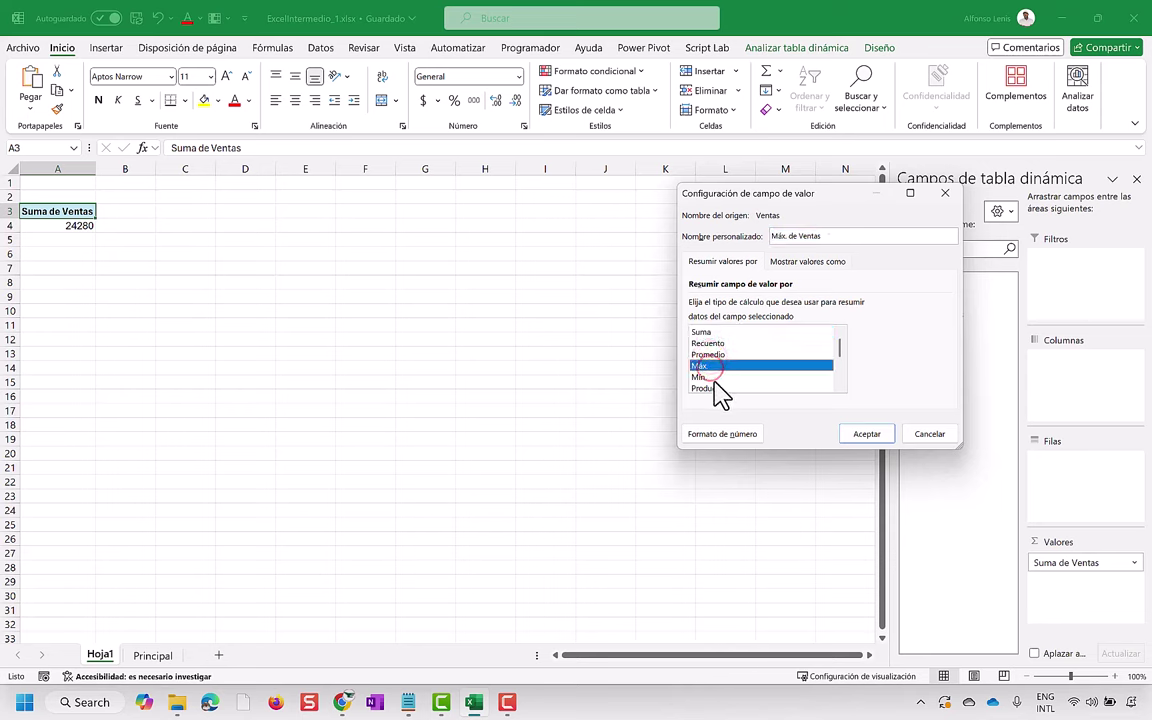
left_click(712, 378)
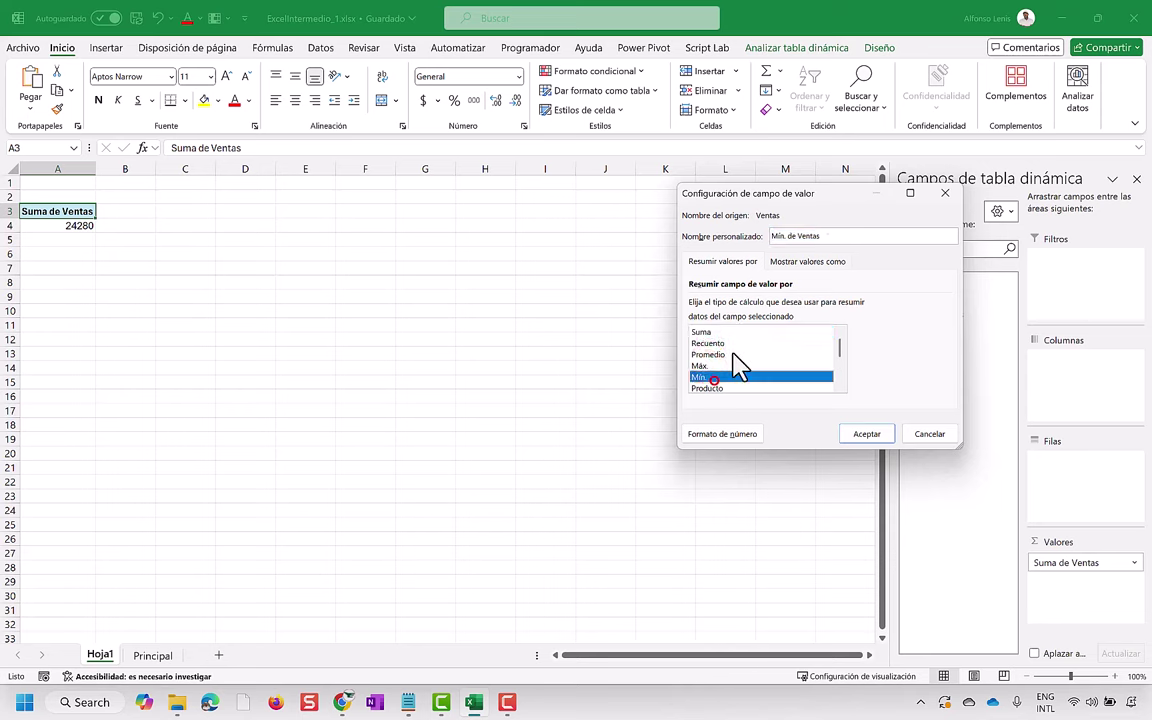
left_click(929, 434)
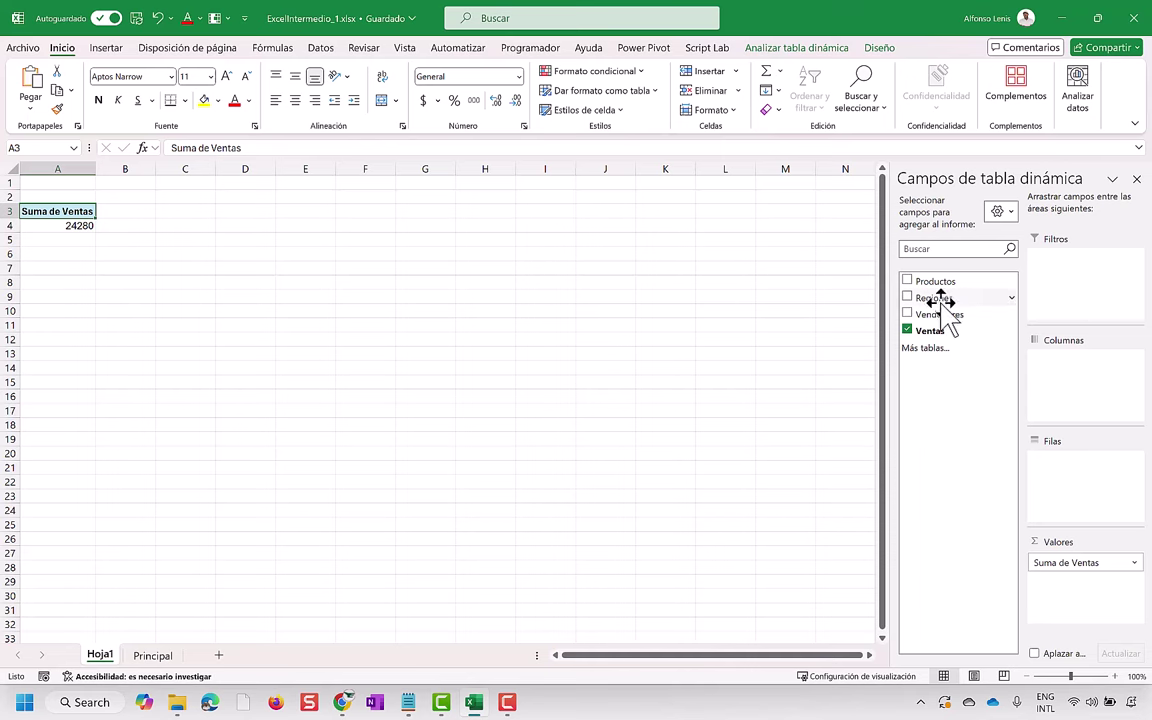
Place Regiones in Columnas, giving Este, Norte, Oeste, Sur and total columns
left_click_drag(940, 300, 1088, 404)
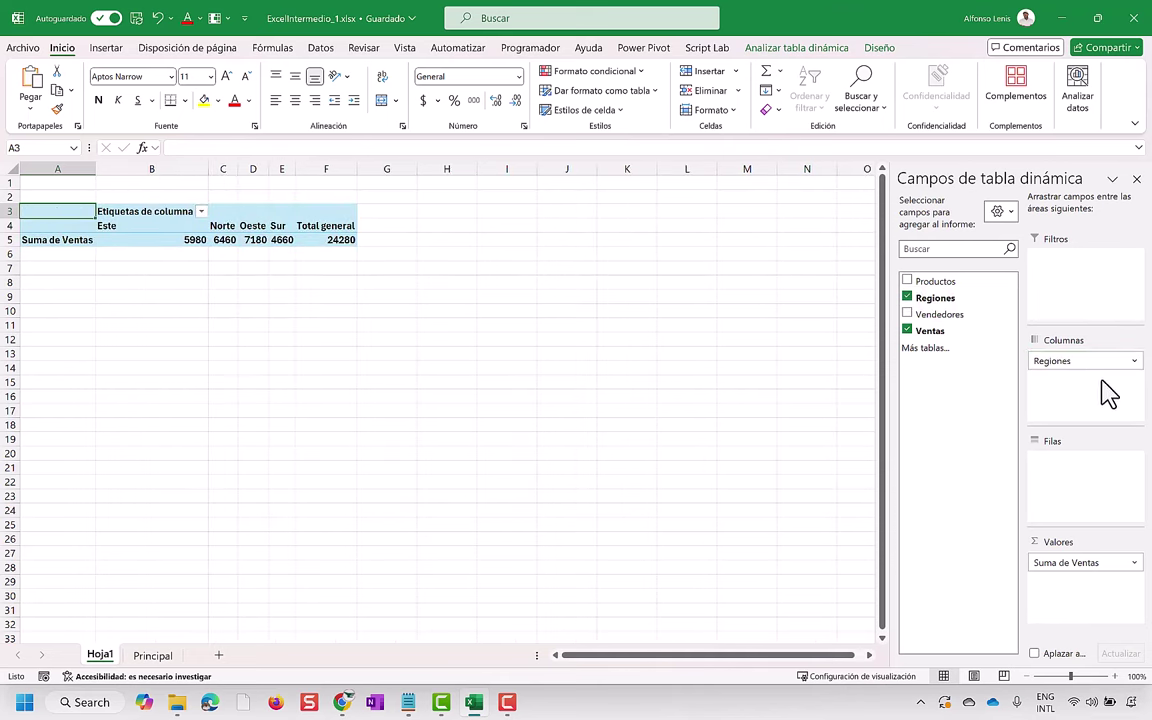
left_click(141, 160)
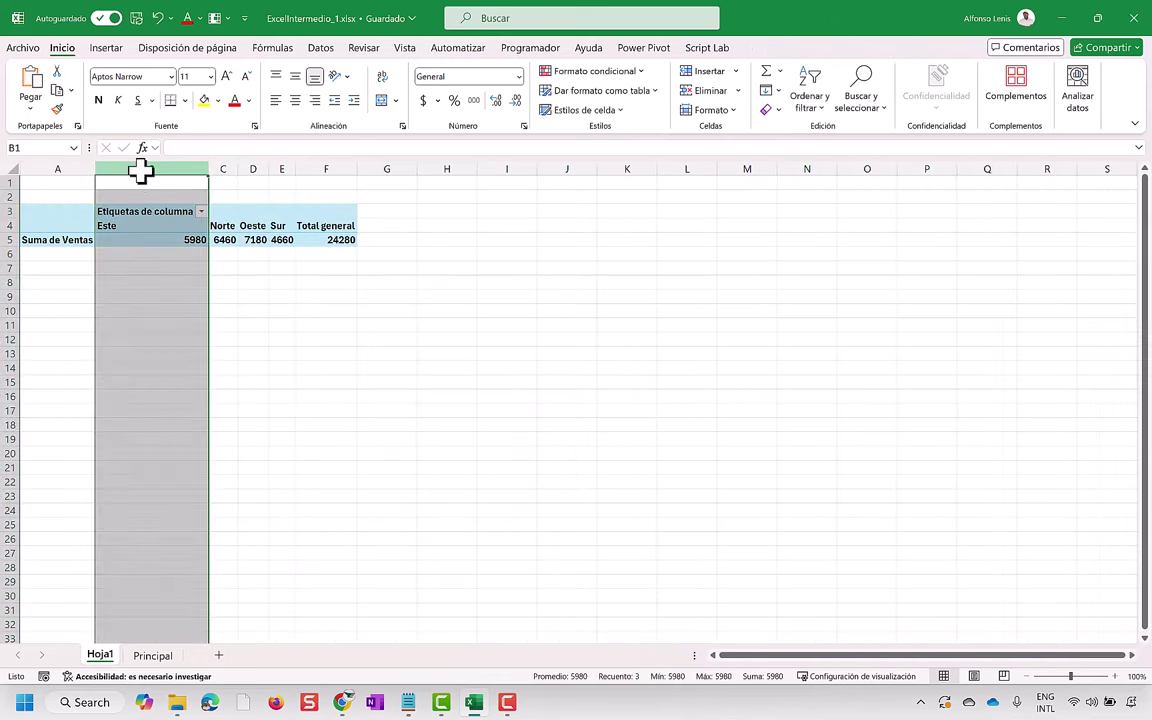
left_click(220, 160)
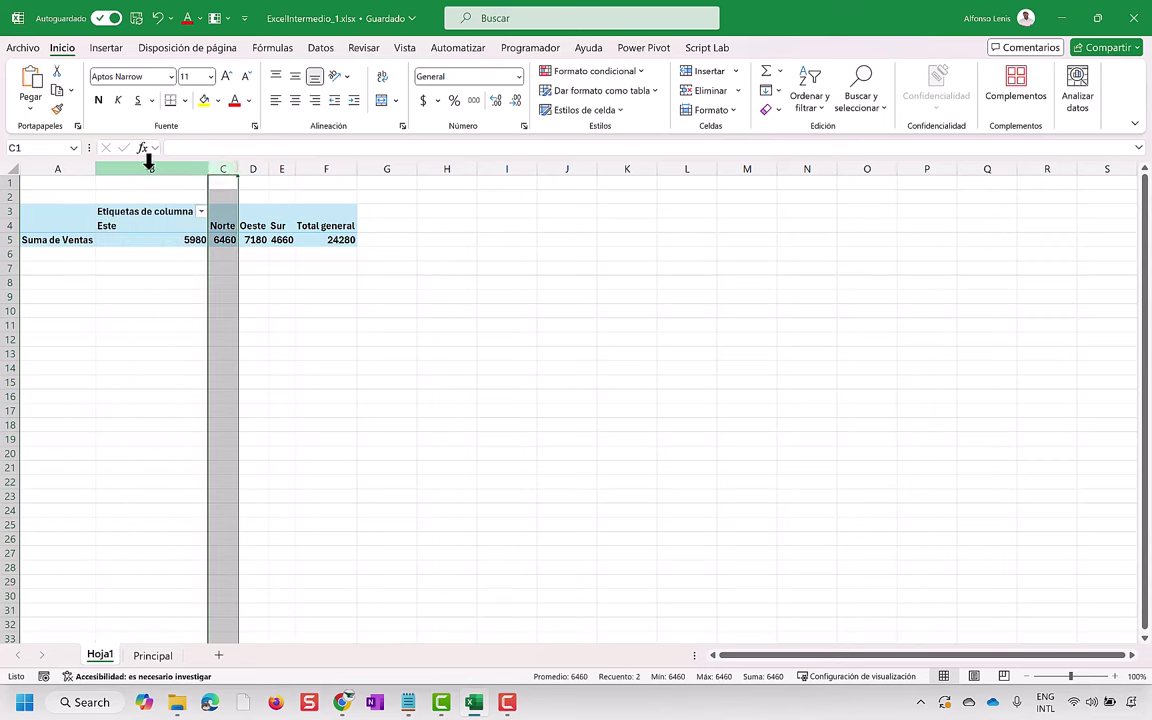
left_click(152, 165)
left_click(225, 165)
left_click(246, 166)
left_click(276, 165)
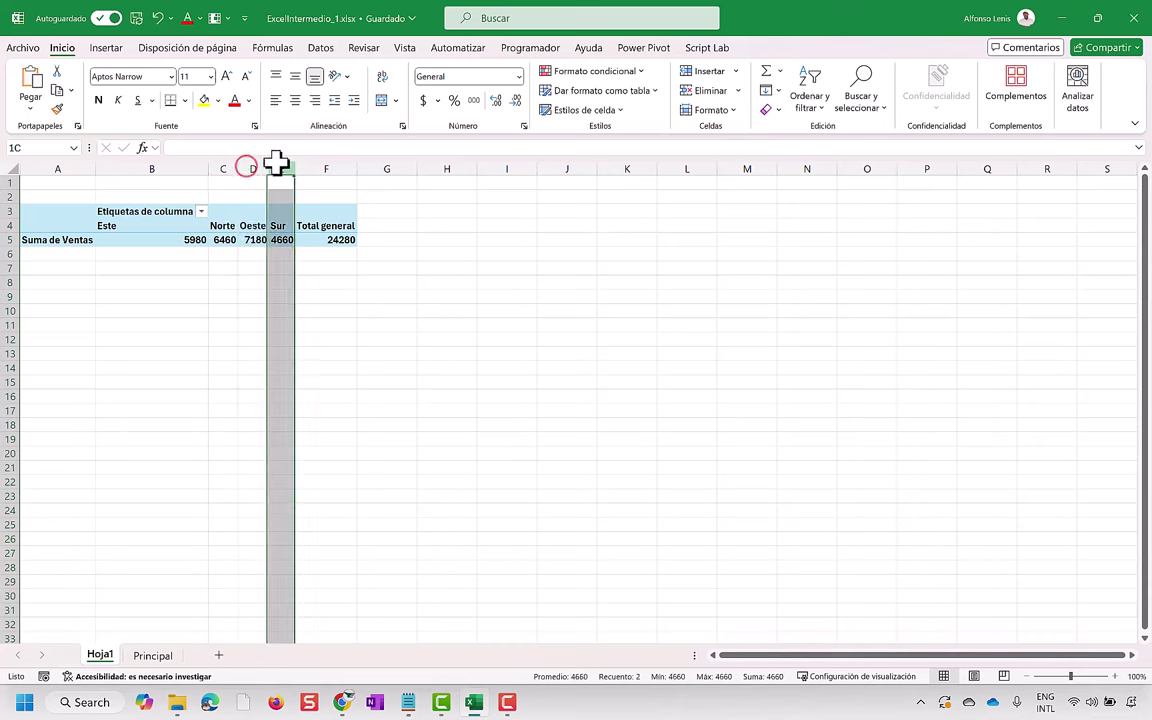
left_click(340, 167)
Verify the region sums 5980, 6460, 7180 and 4660 add up to 24280
left_click(125, 238)
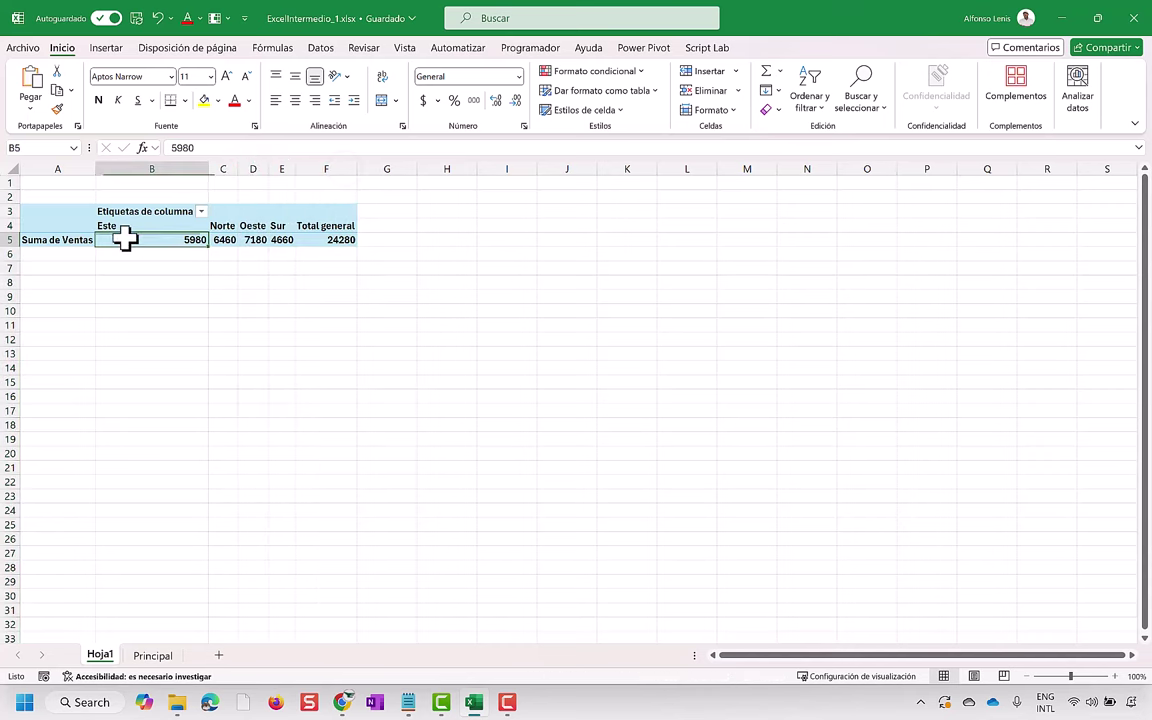
left_click_drag(125, 238, 316, 240)
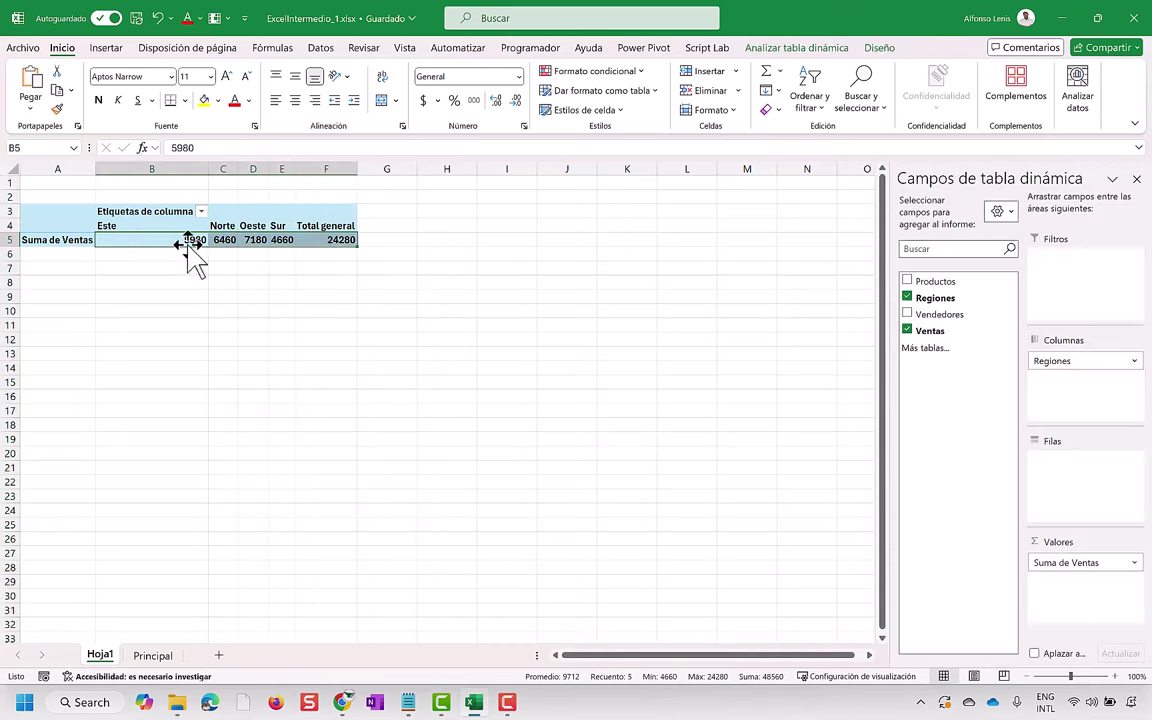
left_click_drag(177, 239, 282, 238)
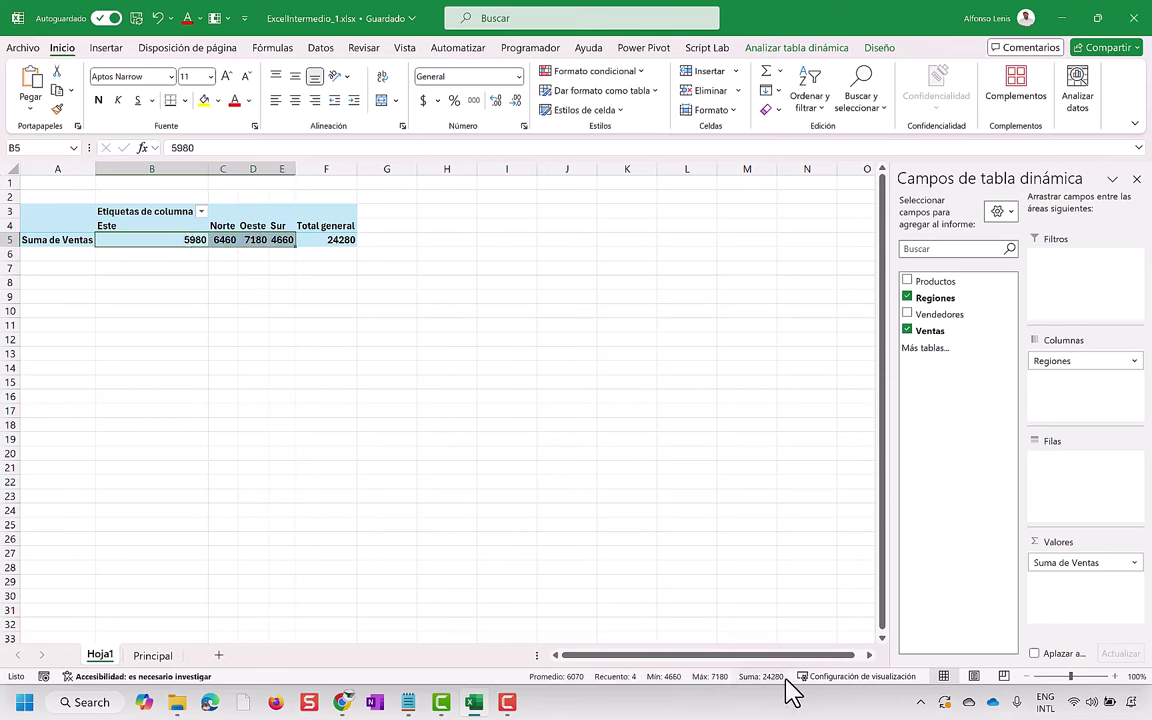
left_click(316, 240)
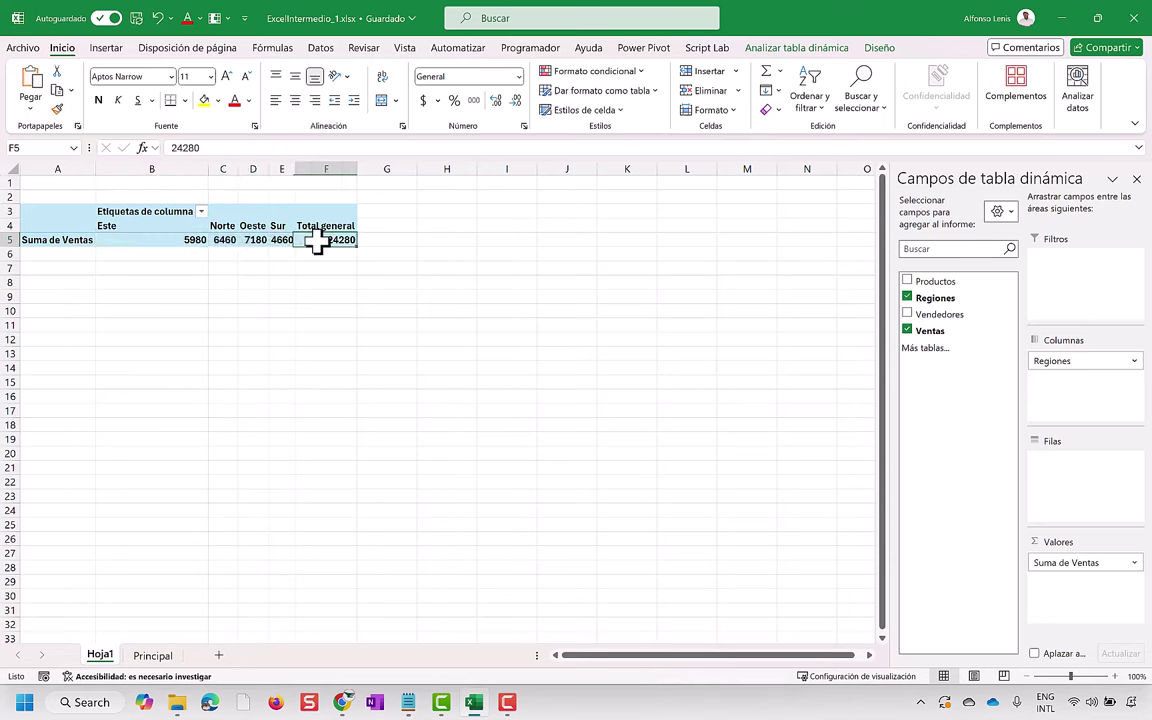
left_click(117, 228)
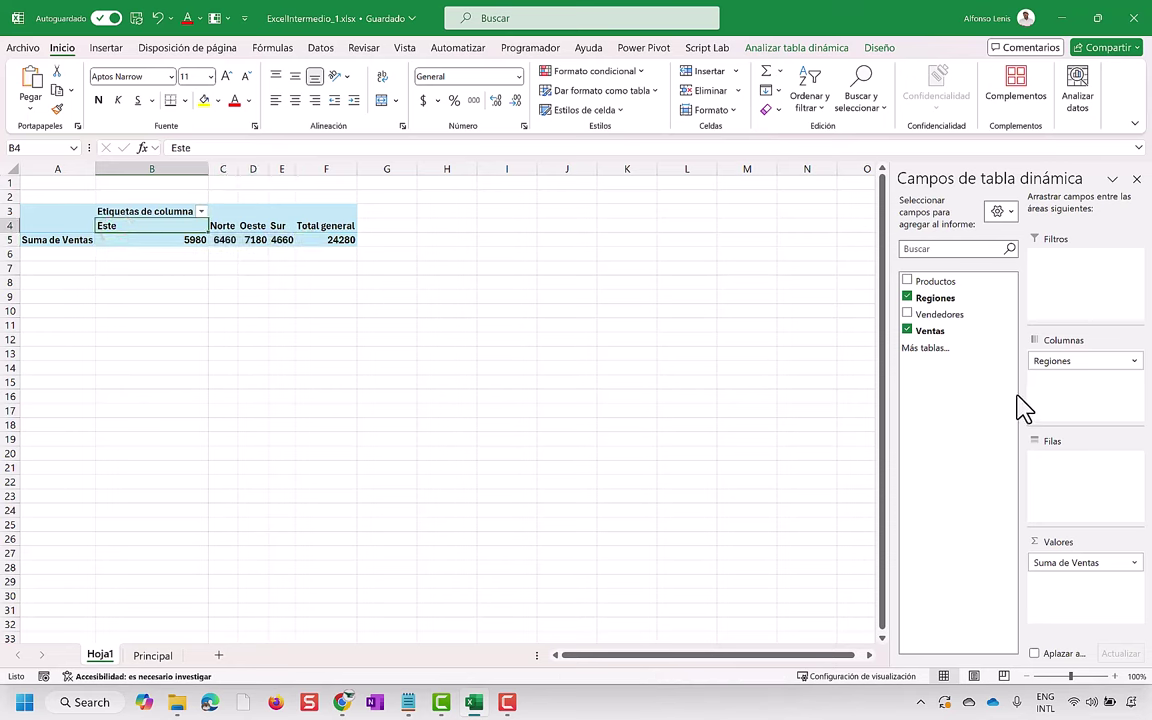
left_click_drag(950, 314, 1080, 468)
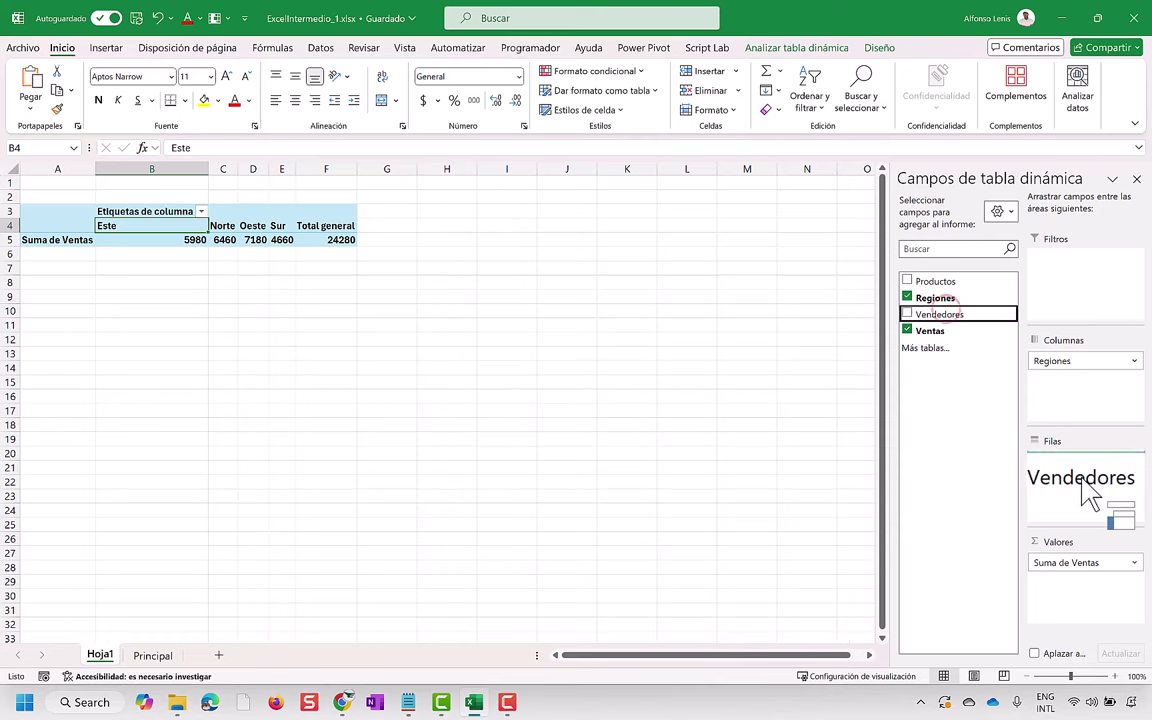
left_click(28, 240)
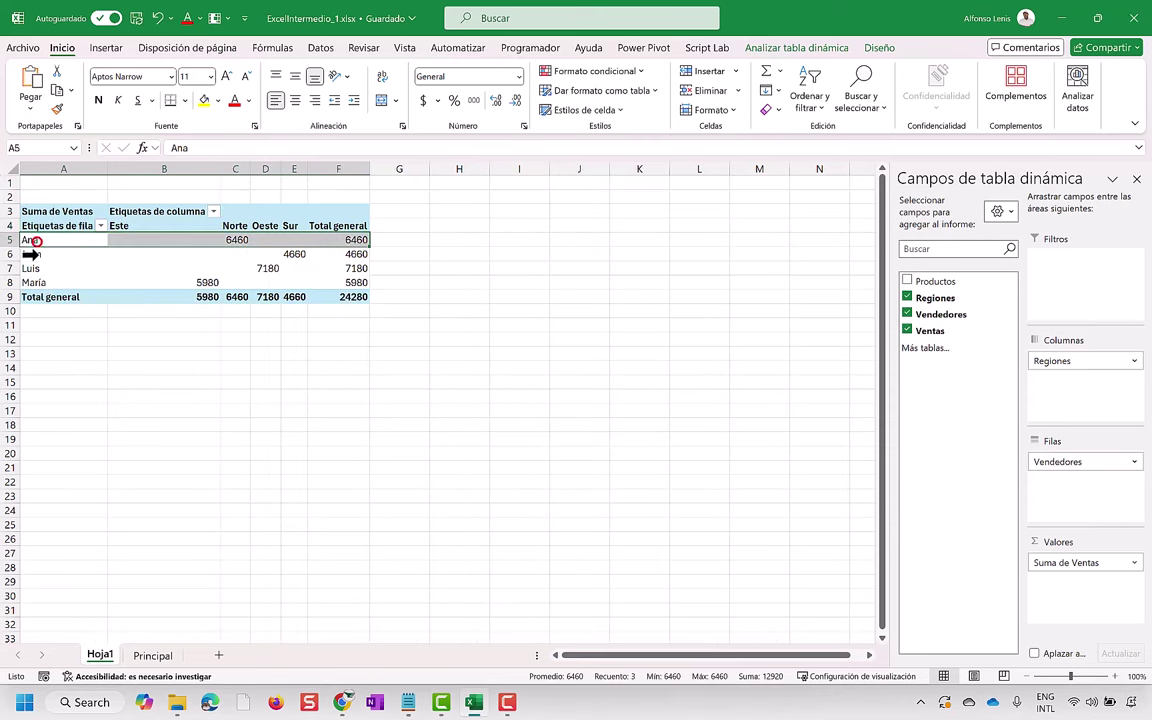
left_click(31, 256)
left_click(35, 269)
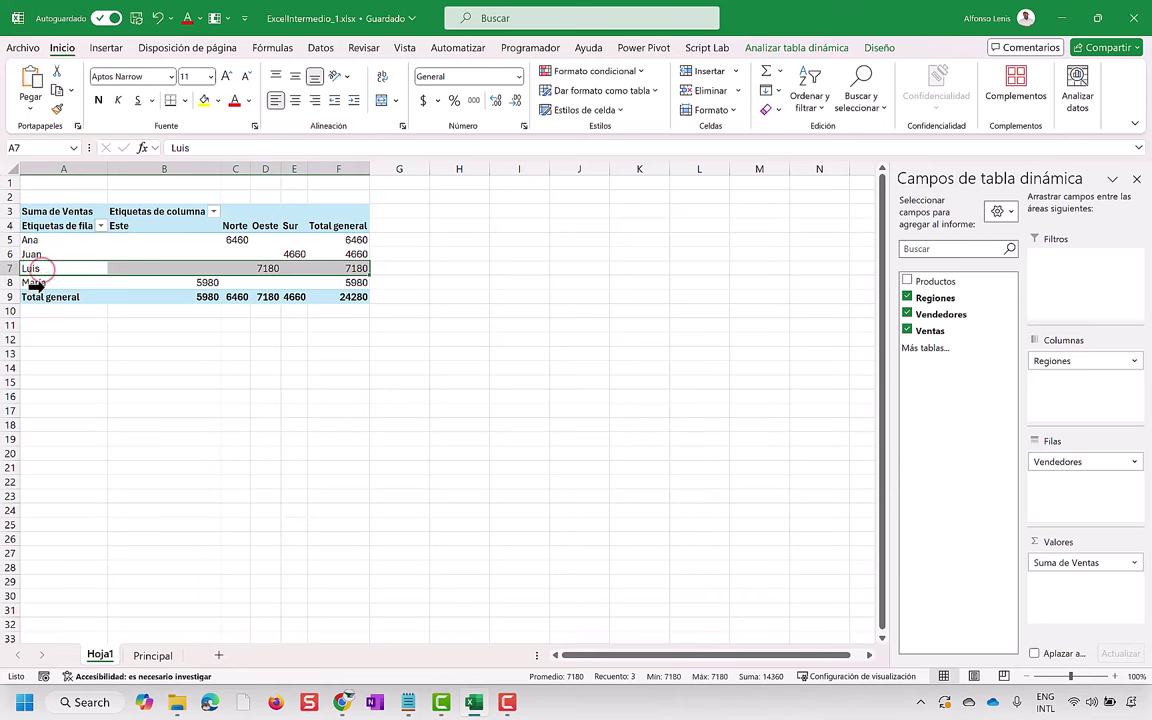
left_click(44, 284)
left_click(50, 240)
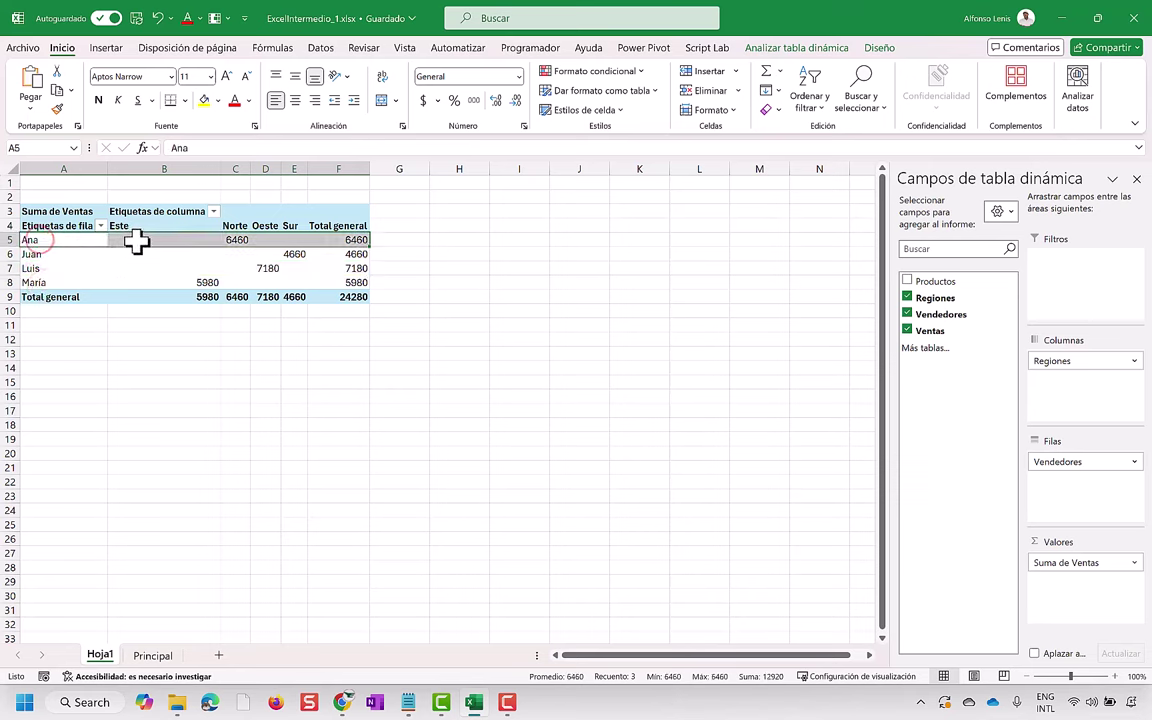
left_click(137, 240)
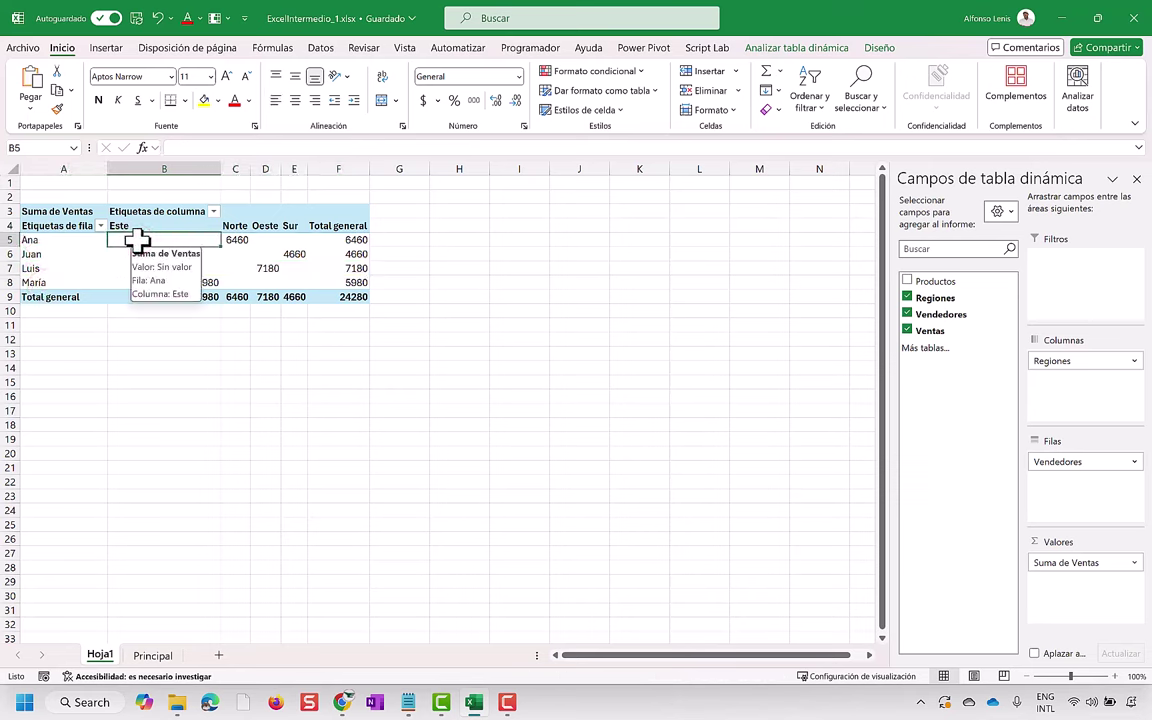
left_click(236, 240)
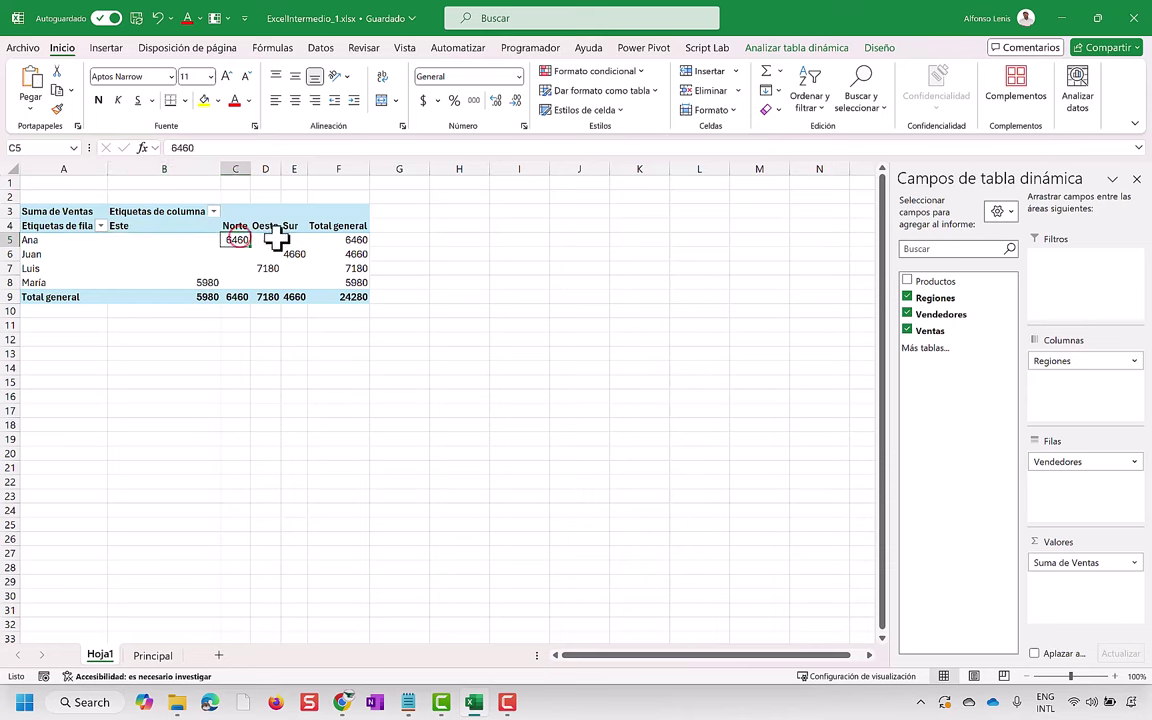
left_click(28, 254)
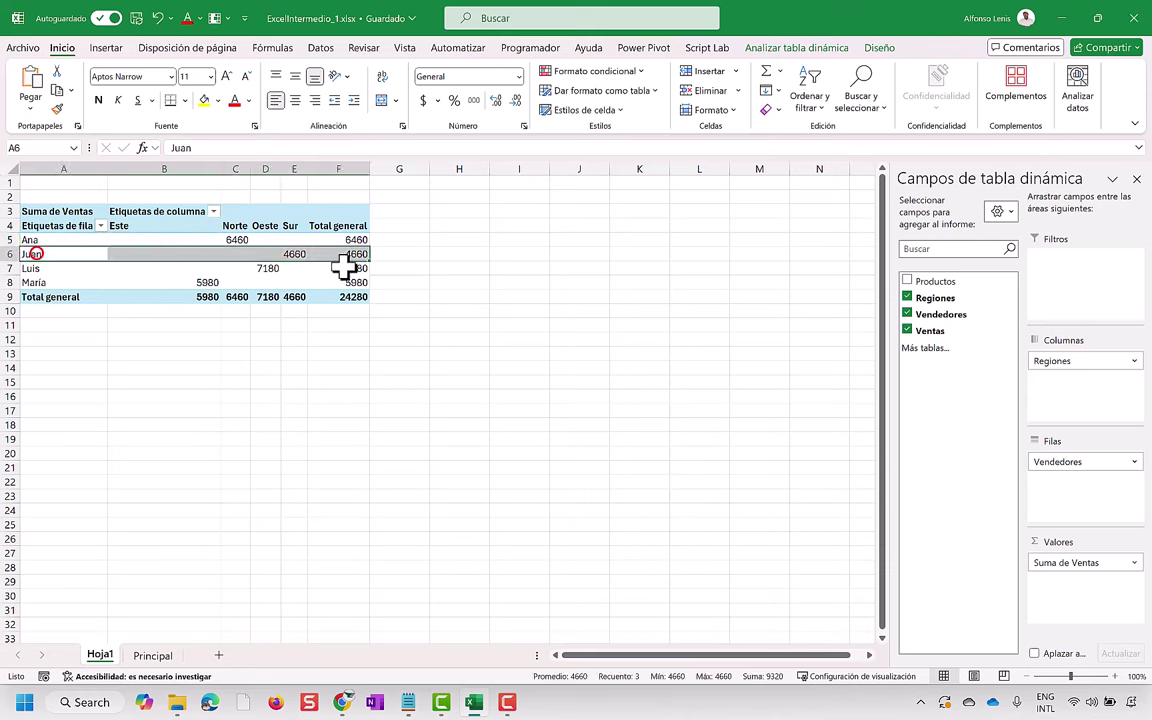
left_click(300, 254)
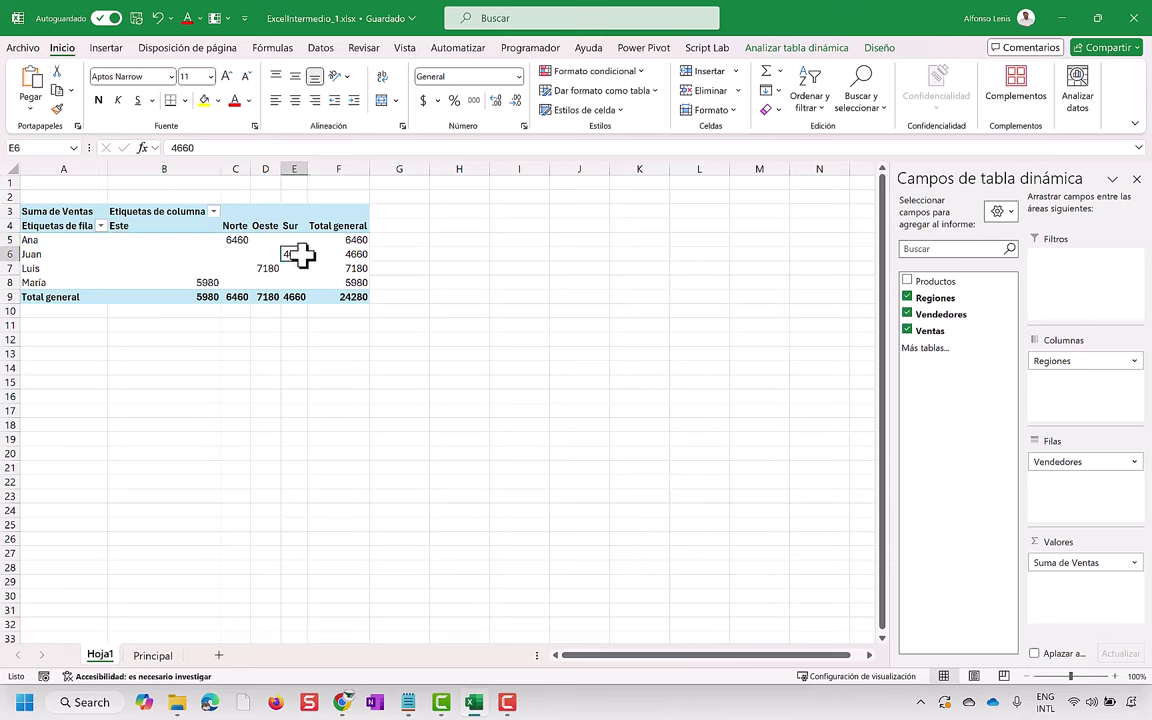
left_click(30, 268)
left_click_drag(228, 262, 281, 280)
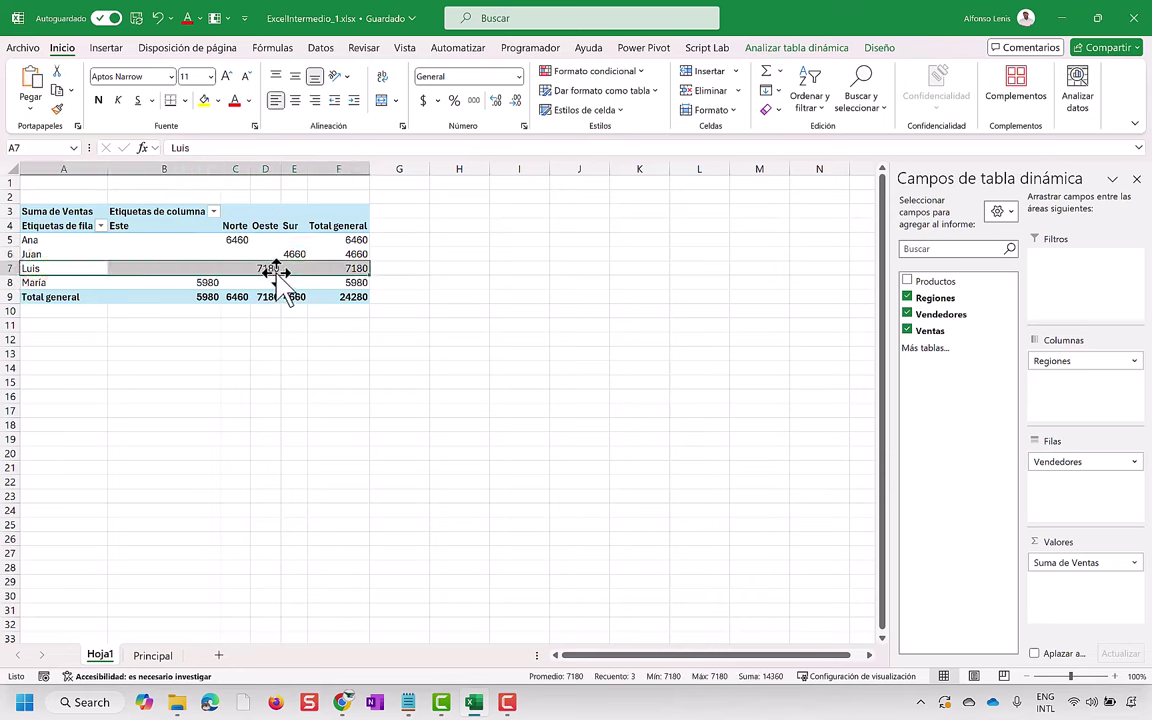
left_click_drag(281, 280, 276, 292)
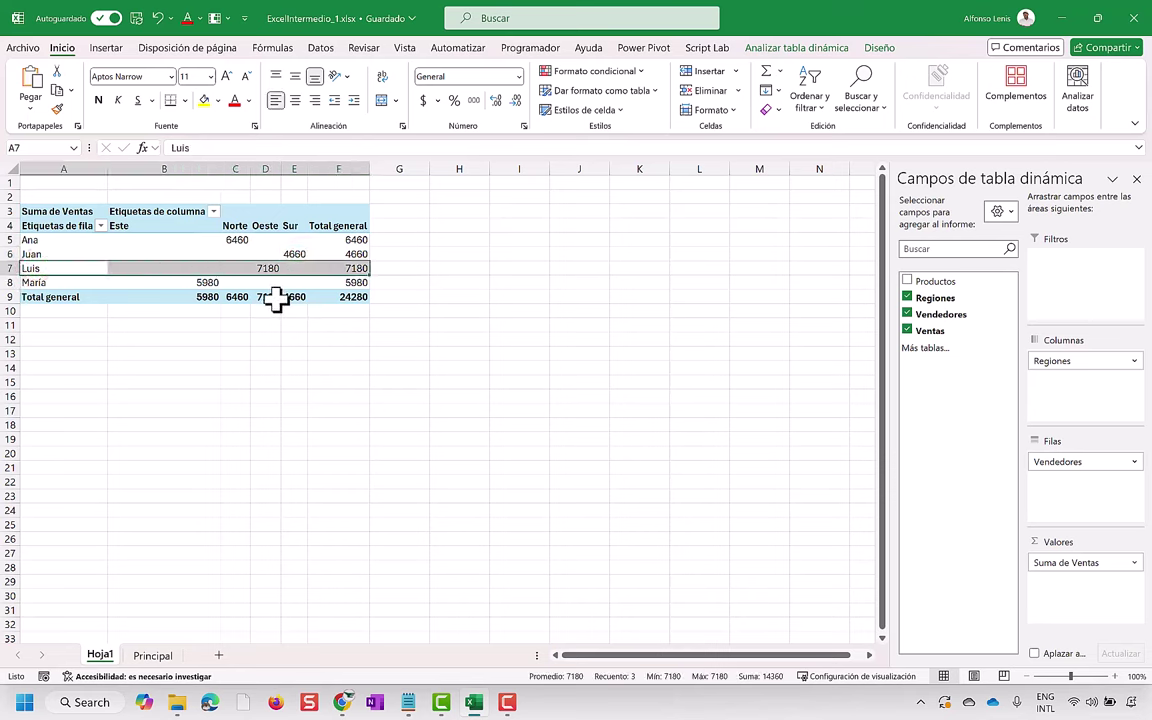
left_click(146, 206)
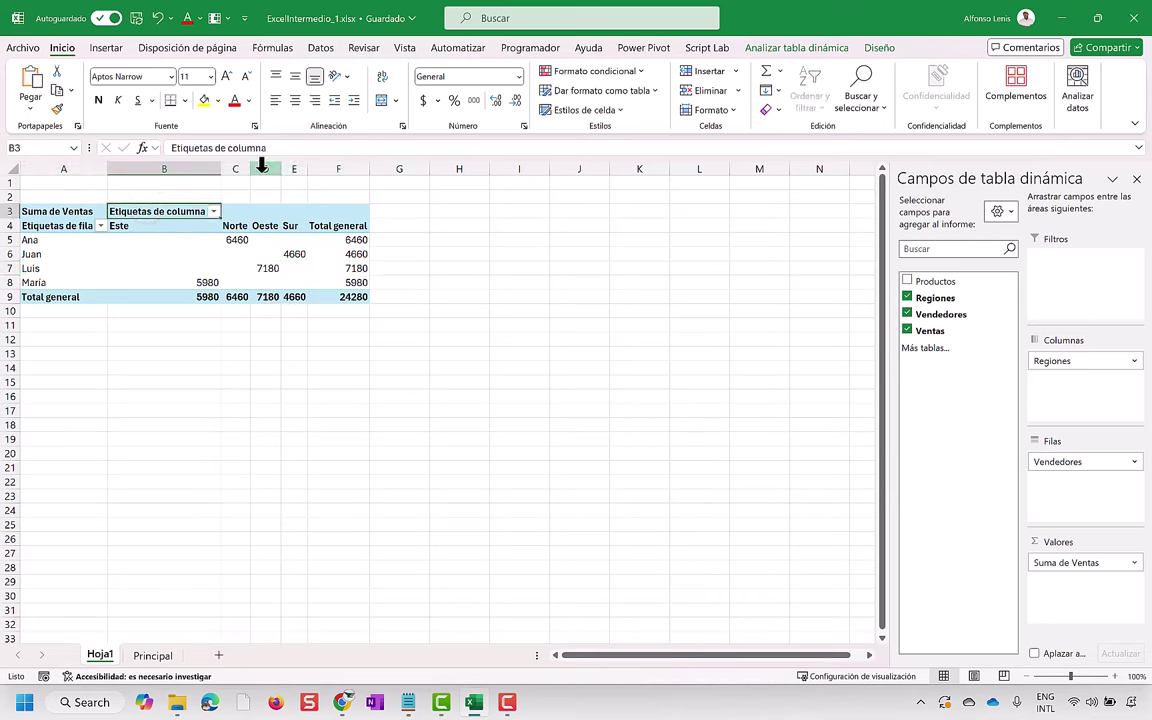
Replace the Etiquetas de columna header with Región
left_click_drag(275, 148, 129, 143)
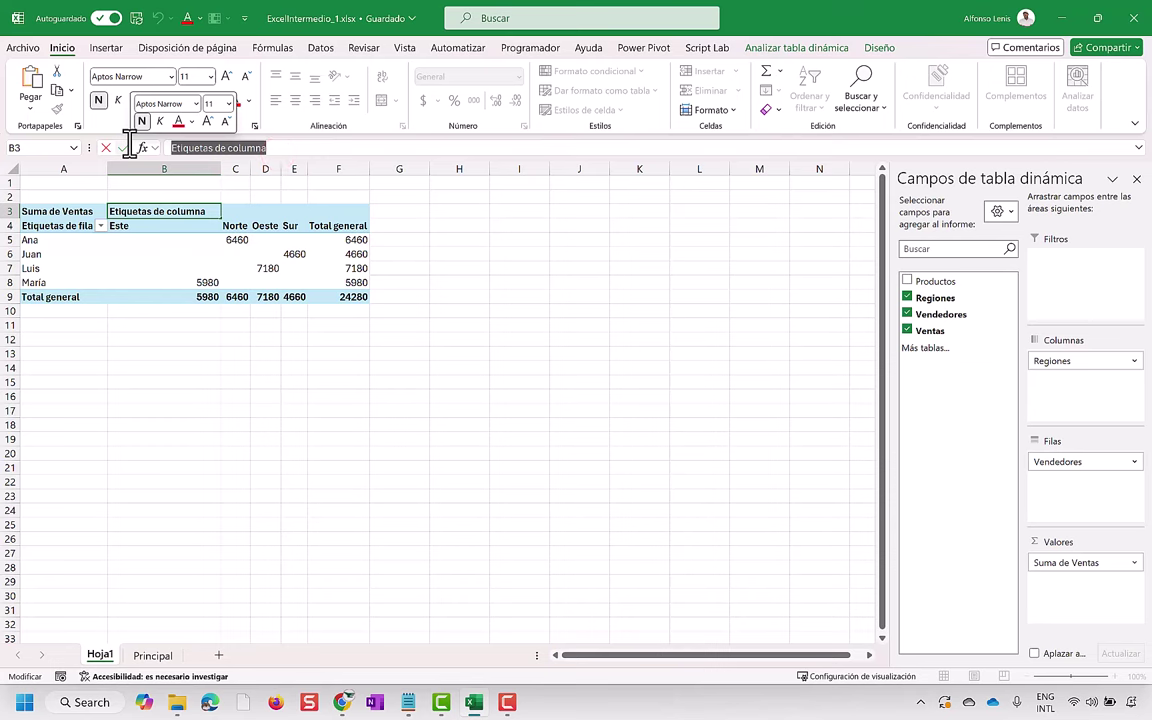
type("Región")
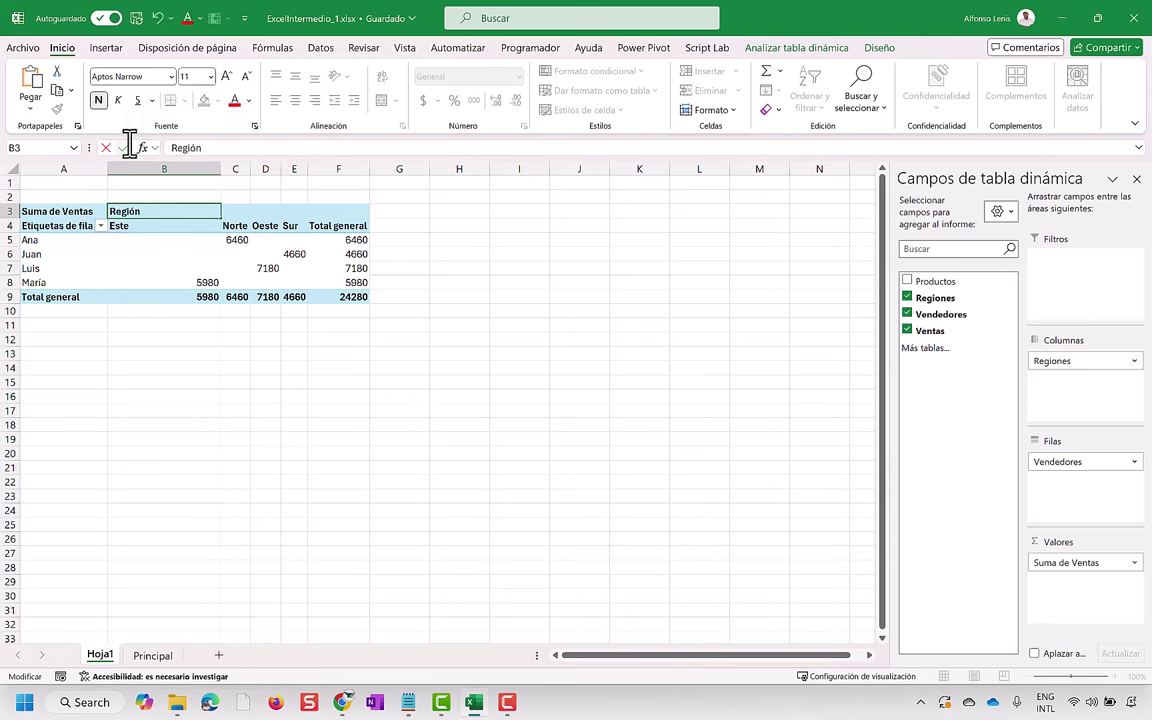
key("Return")
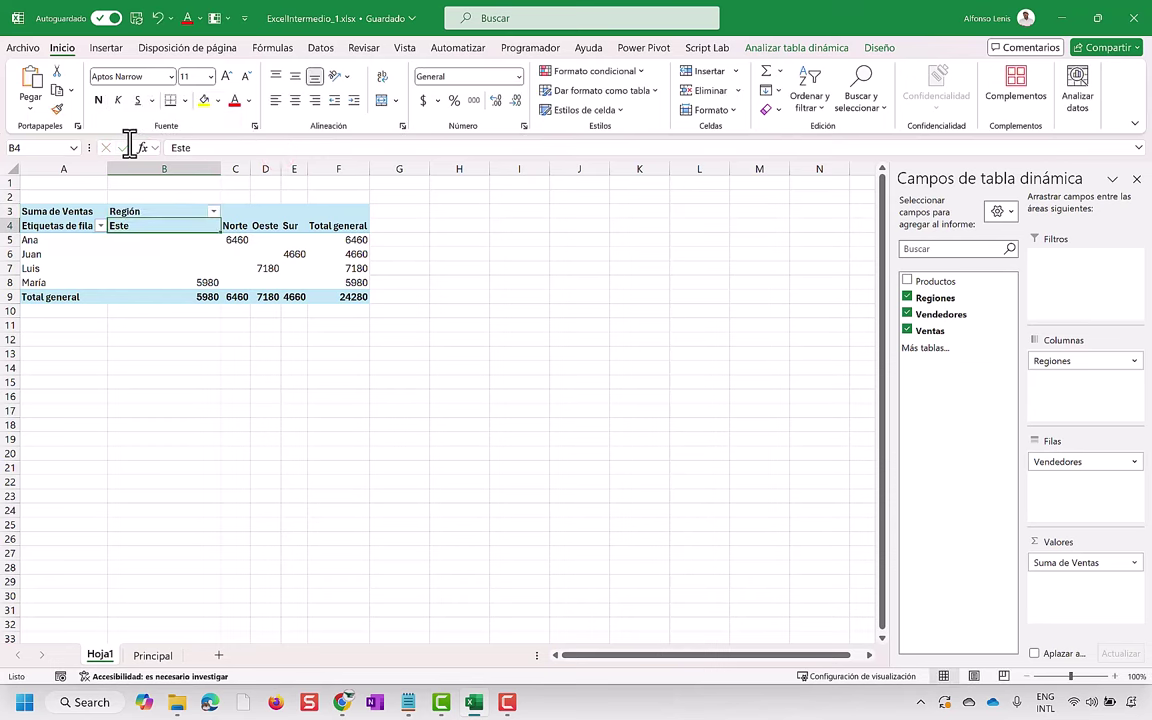
left_click(55, 212)
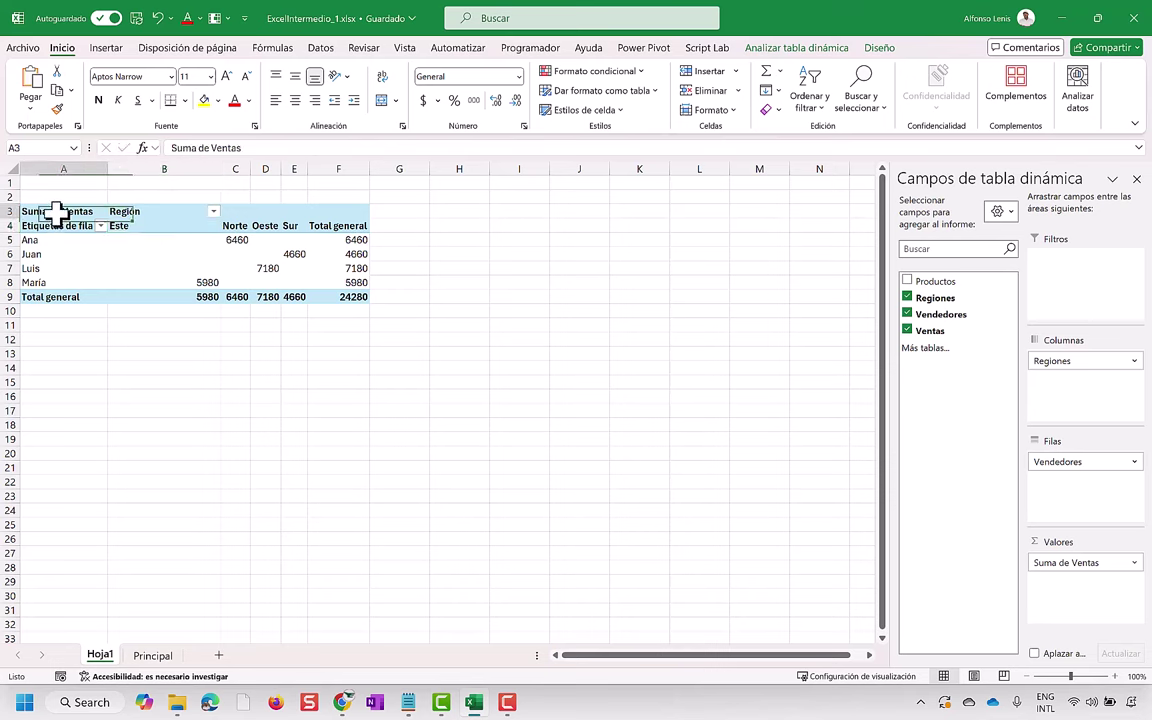
Replace the Etiquetas de fila header in A4 with Vendedor
left_click(56, 226)
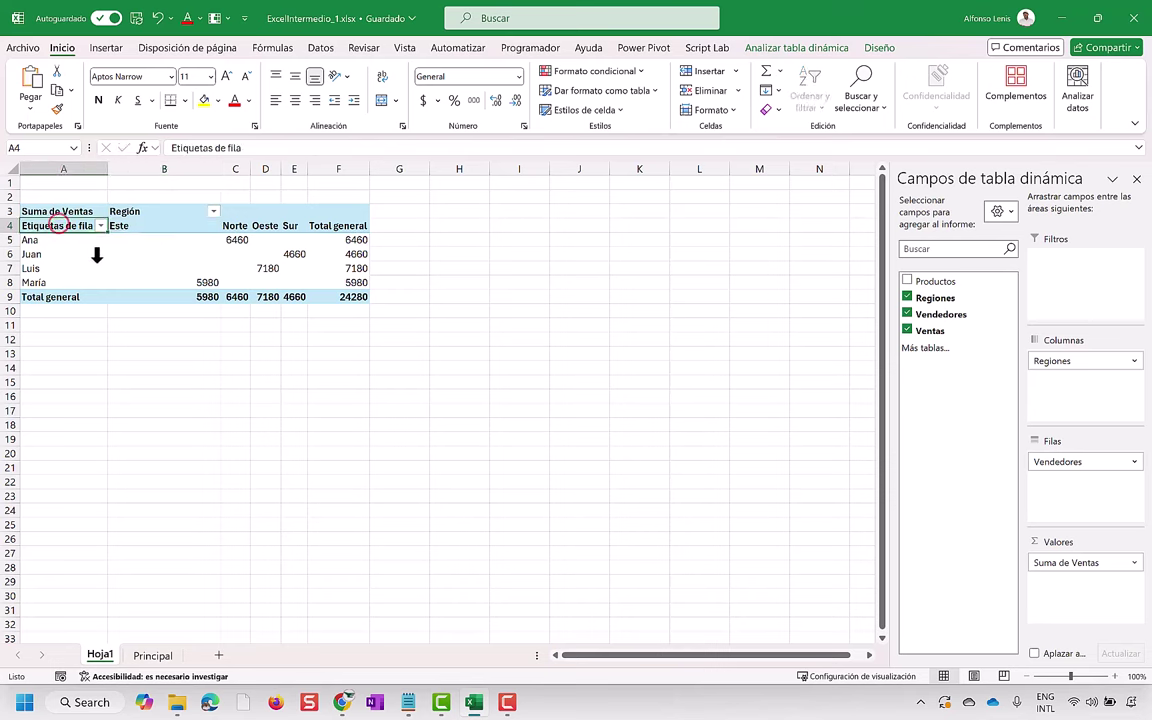
left_click_drag(244, 147, 142, 147)
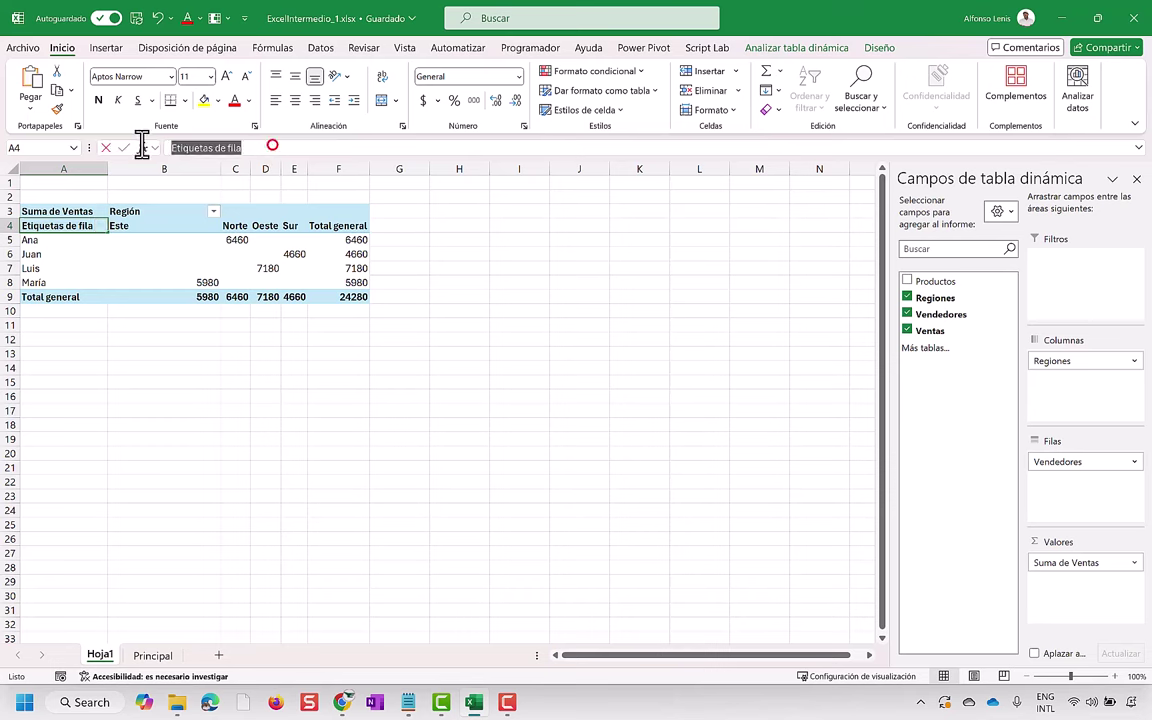
type("Vendedor")
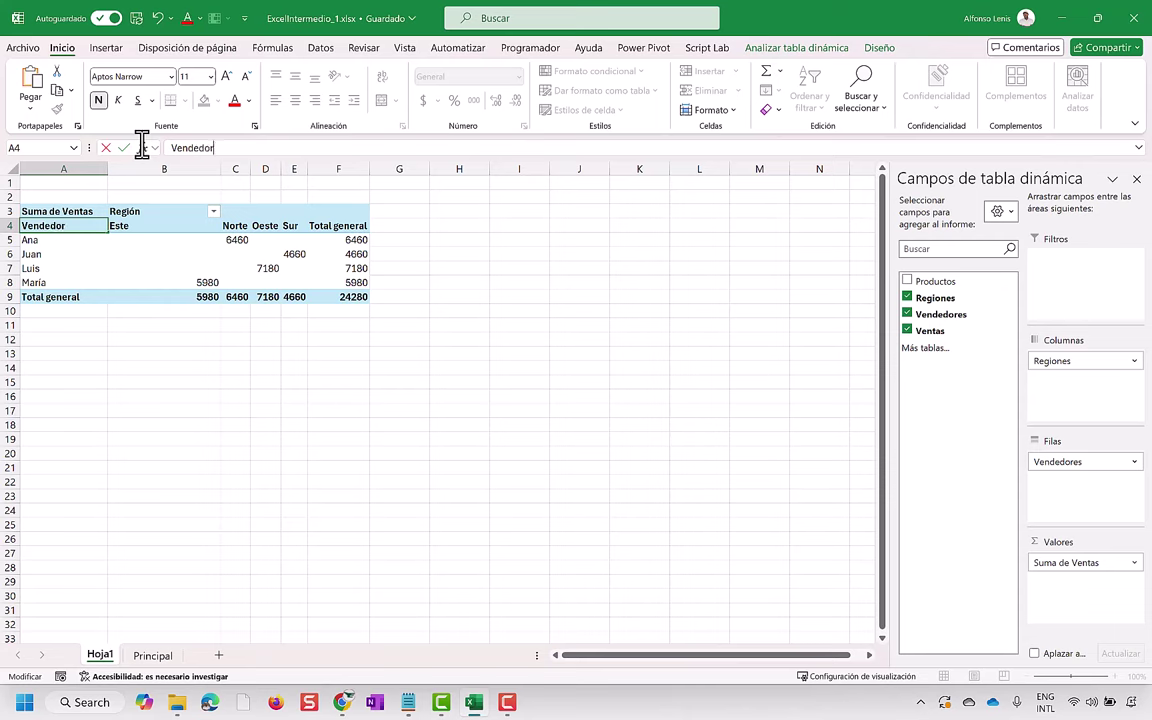
key("Return")
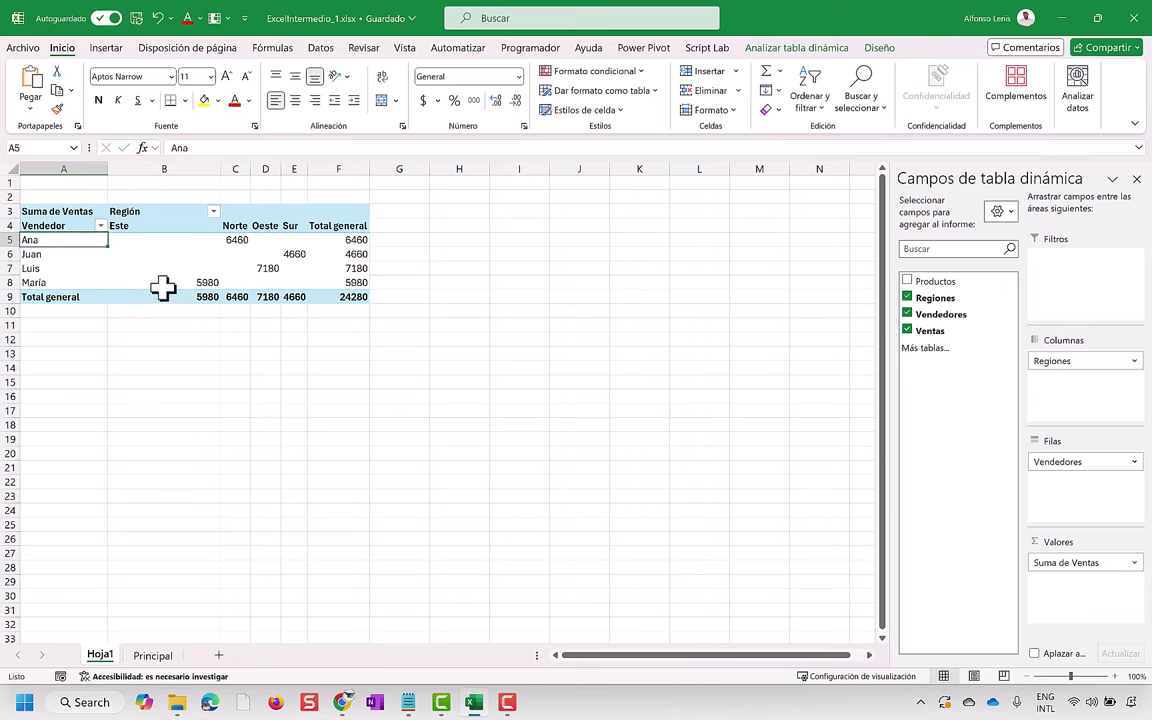
left_click(217, 385)
scroll(220, 390, "up", 1)
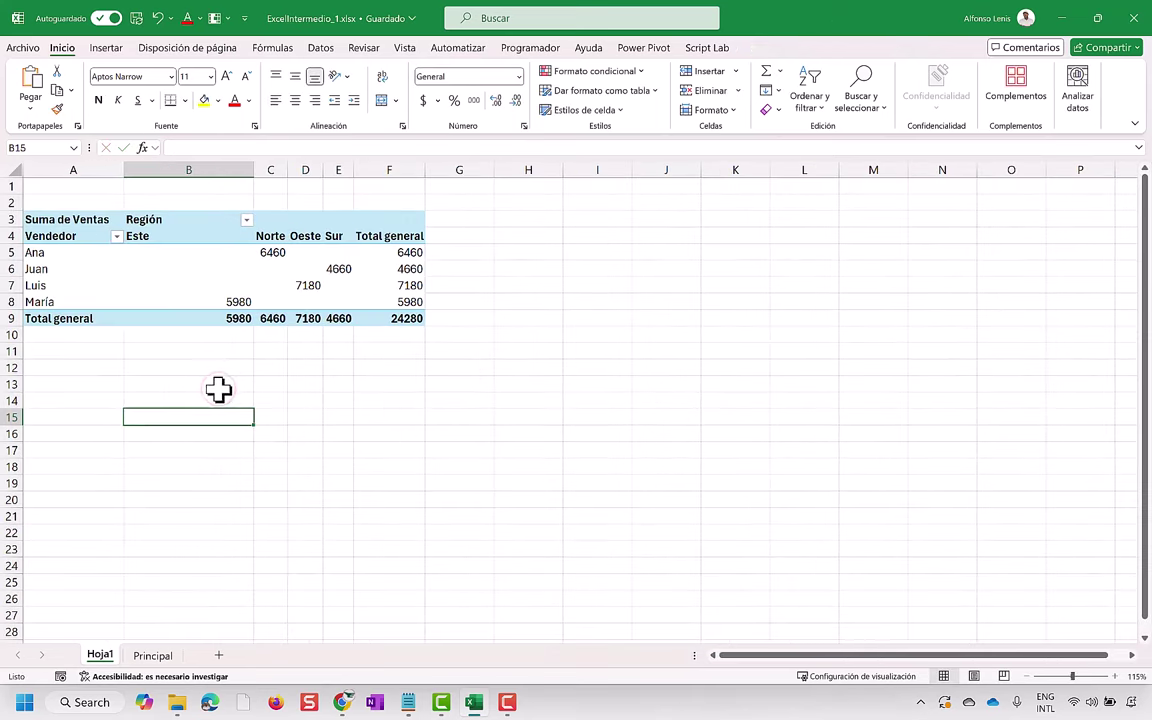
Set Suma de Ventas number format to Moneda with no decimals, e.g. $ 24.280
left_click(240, 263)
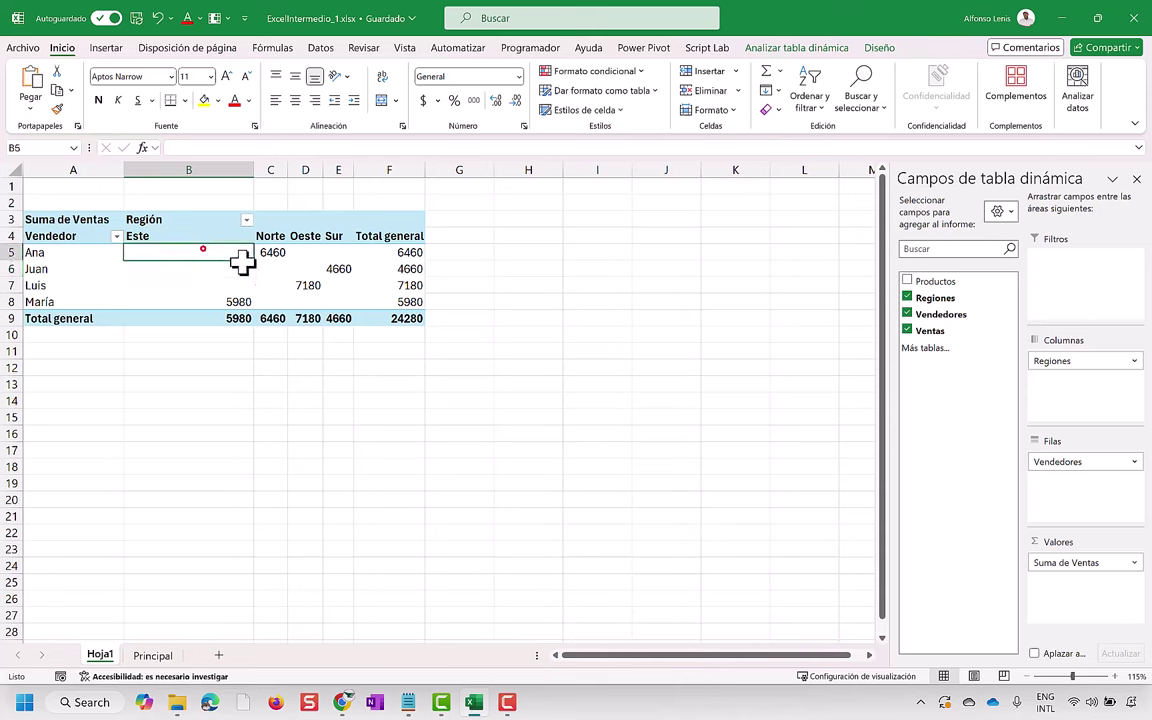
left_click_drag(204, 249, 386, 316)
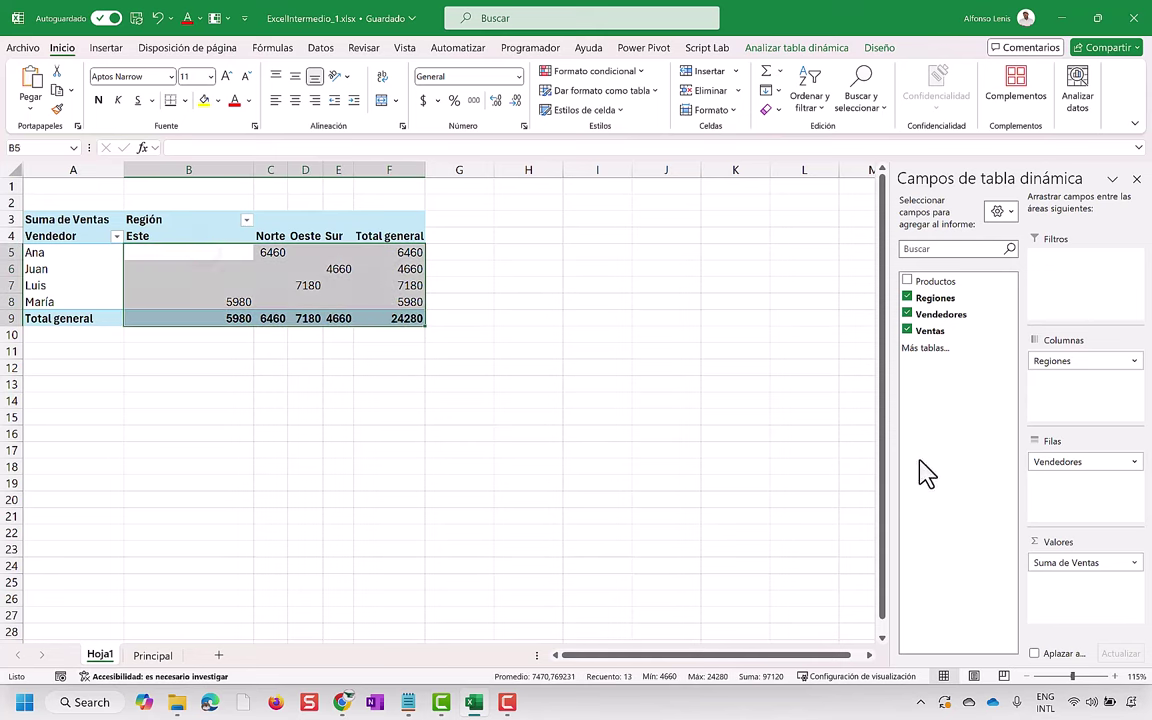
left_click(1134, 563)
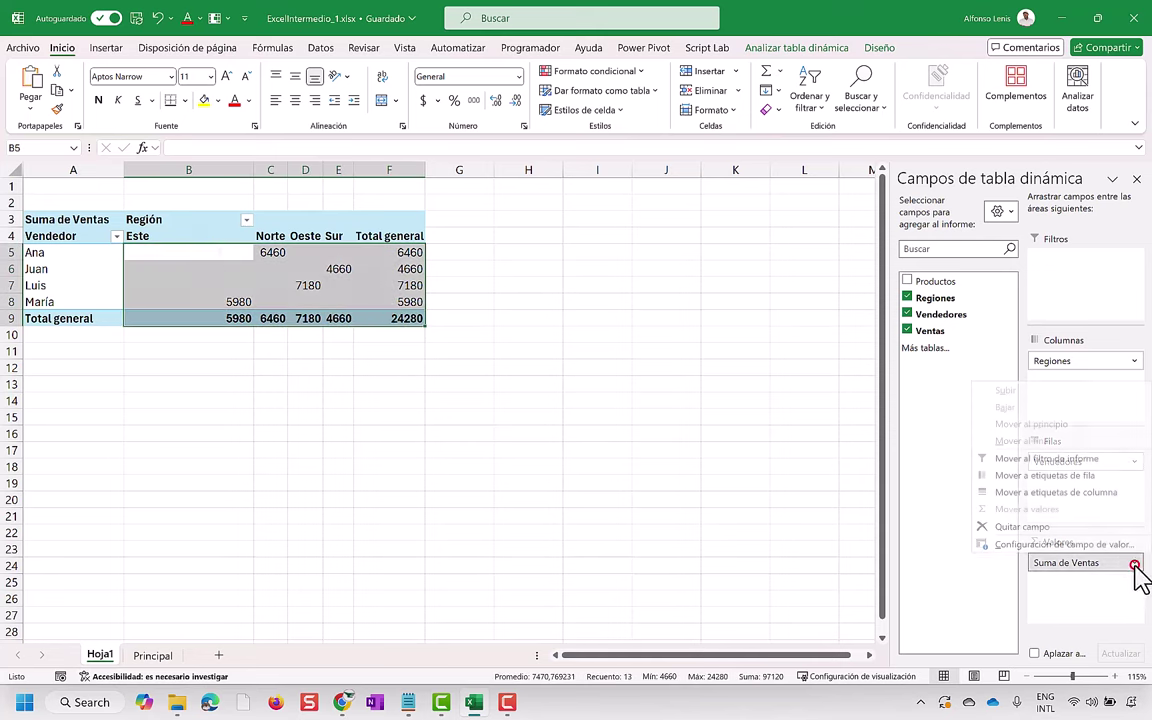
left_click(1085, 546)
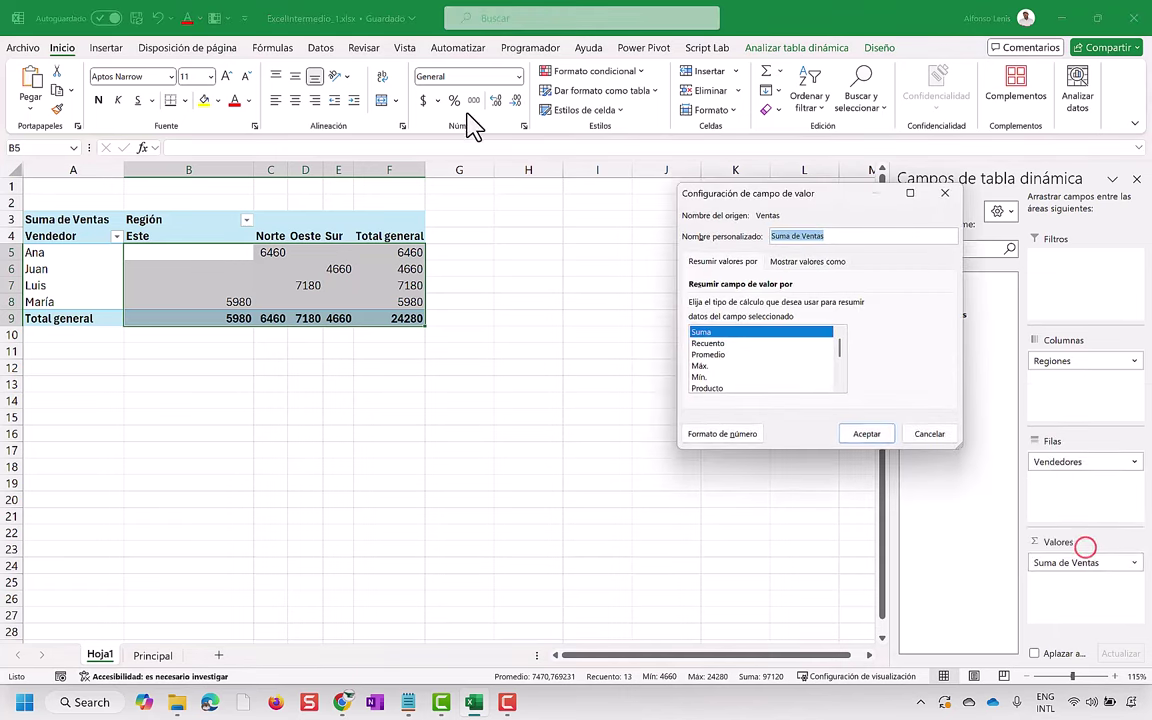
left_click(722, 436)
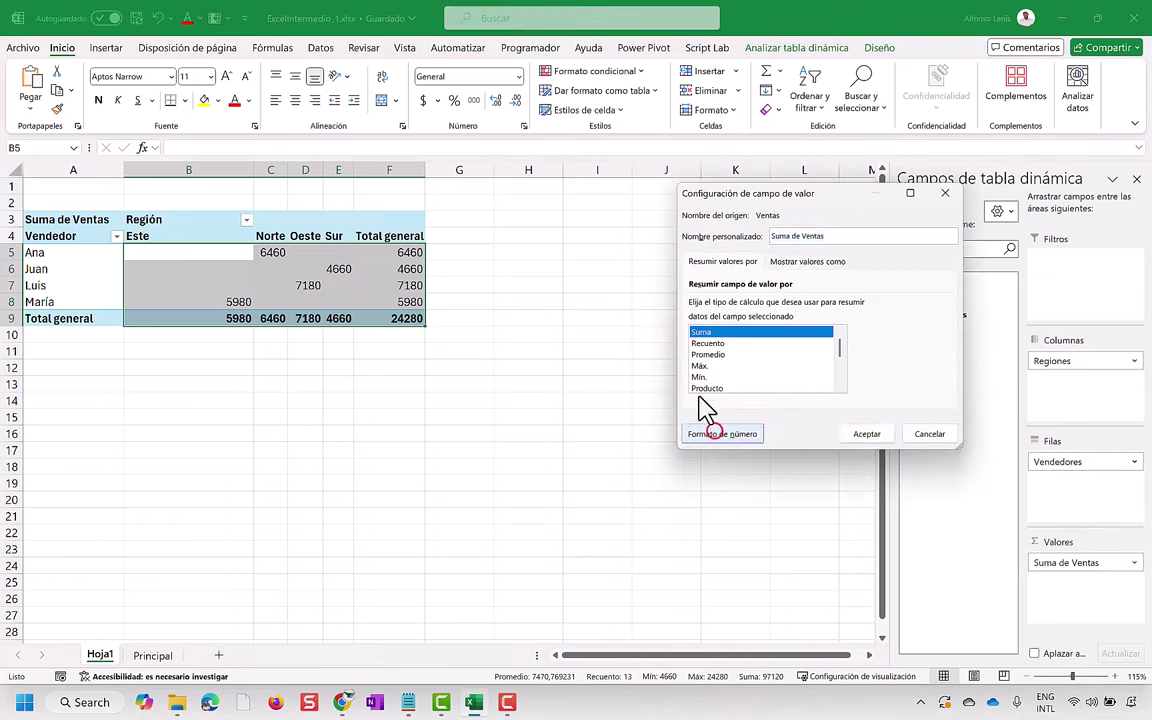
left_click(659, 206)
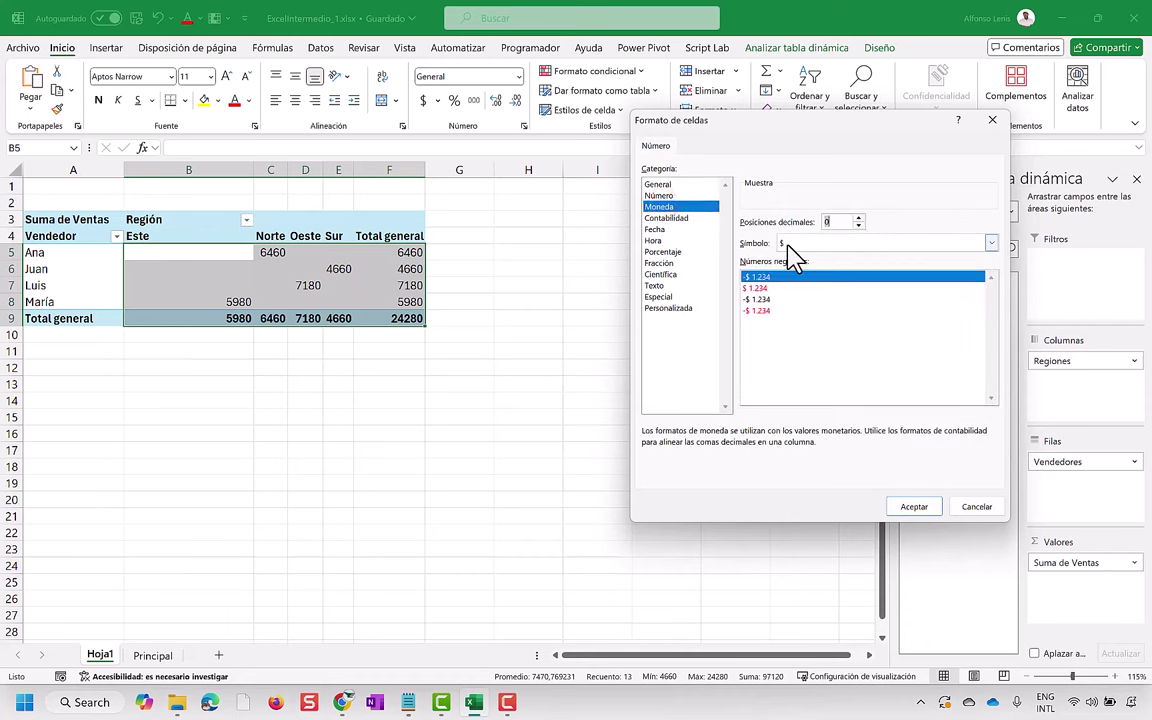
left_click(913, 507)
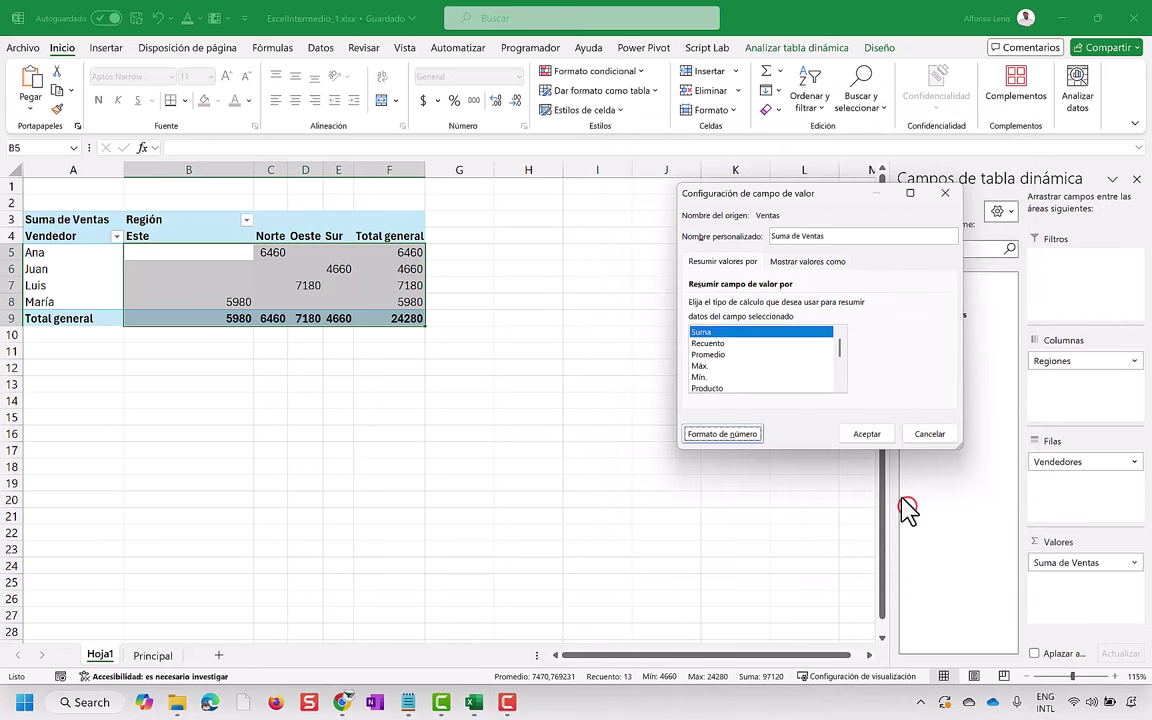
left_click(867, 436)
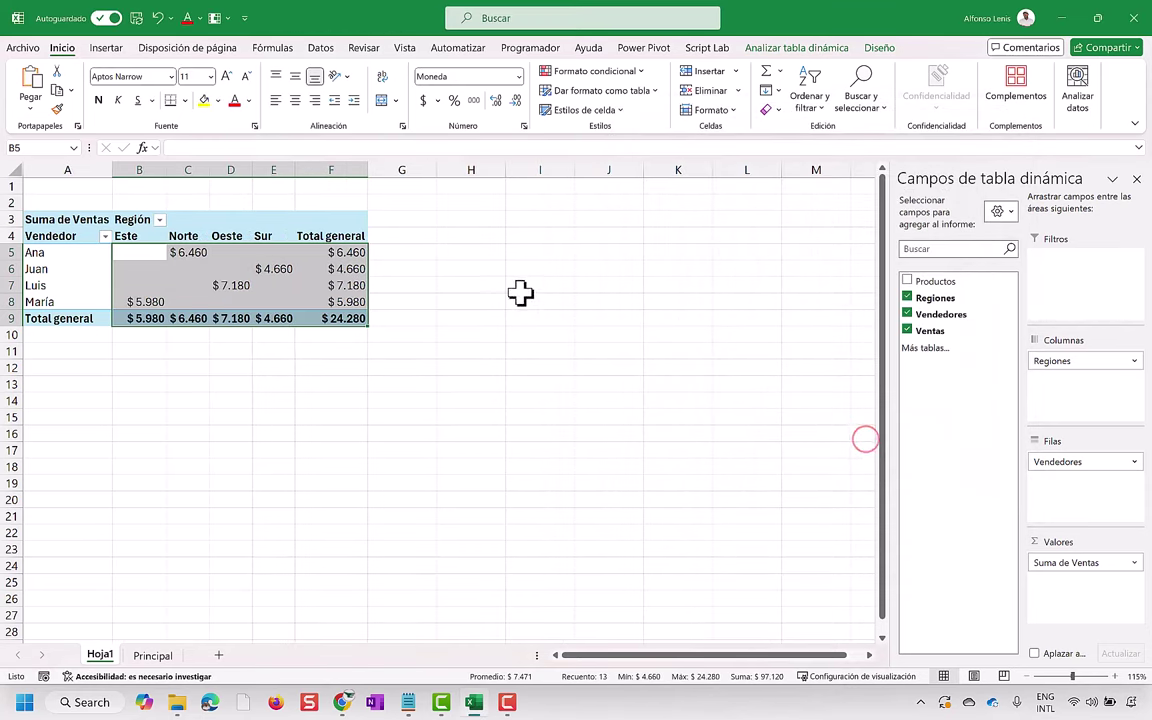
left_click(463, 338)
scroll(128, 285, "up", 1)
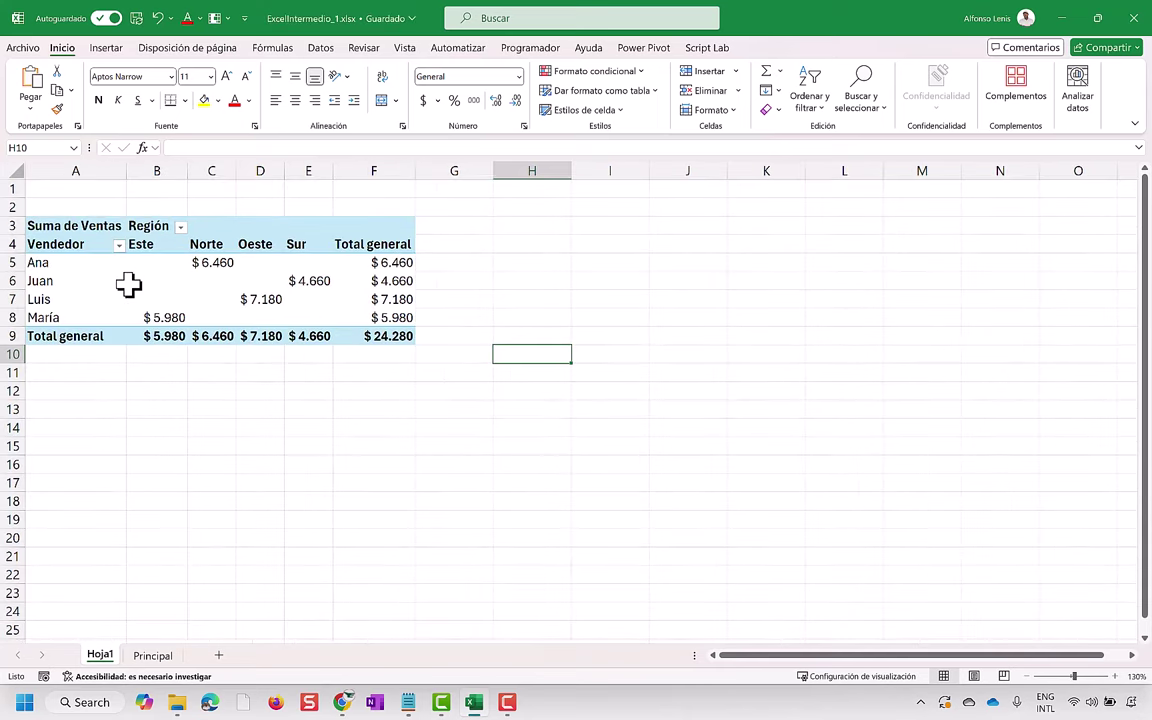
scroll(128, 285, "up", 1)
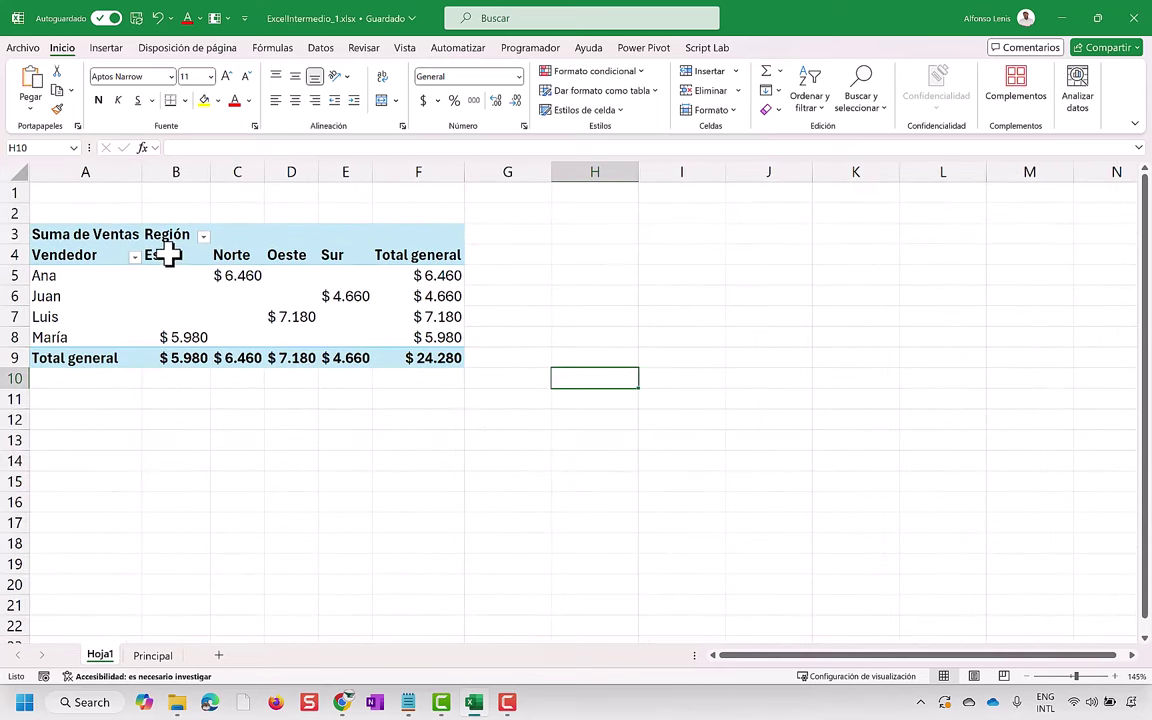
left_click_drag(166, 254, 170, 354)
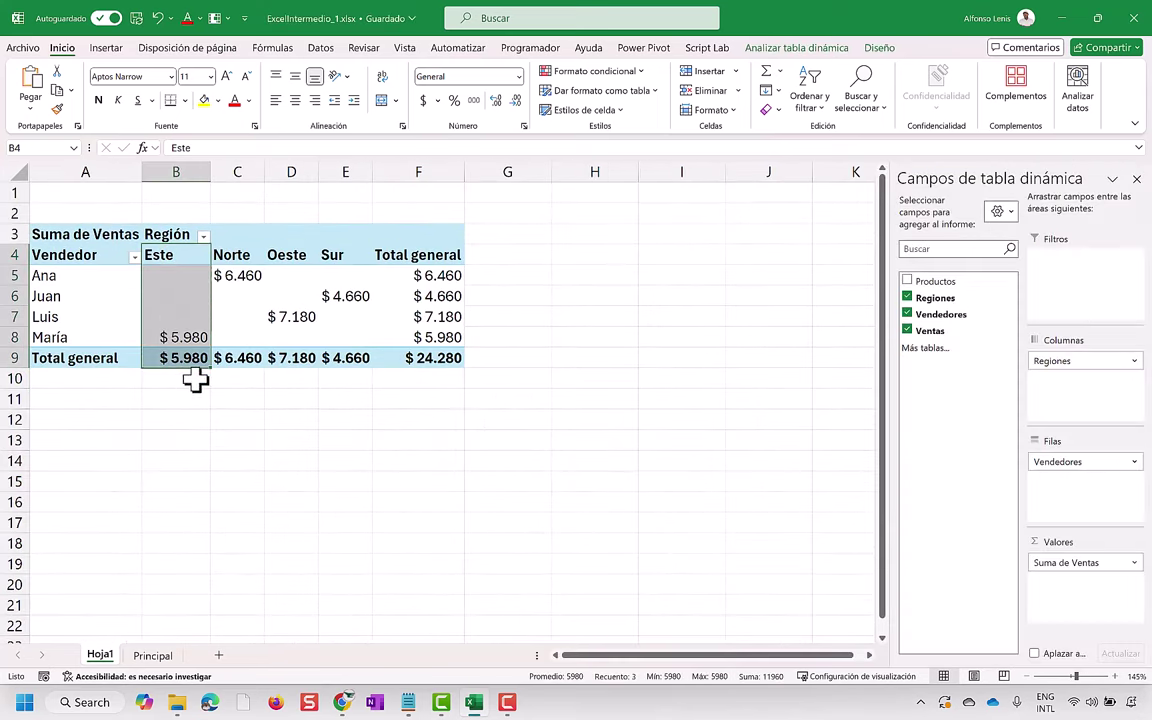
left_click(231, 241)
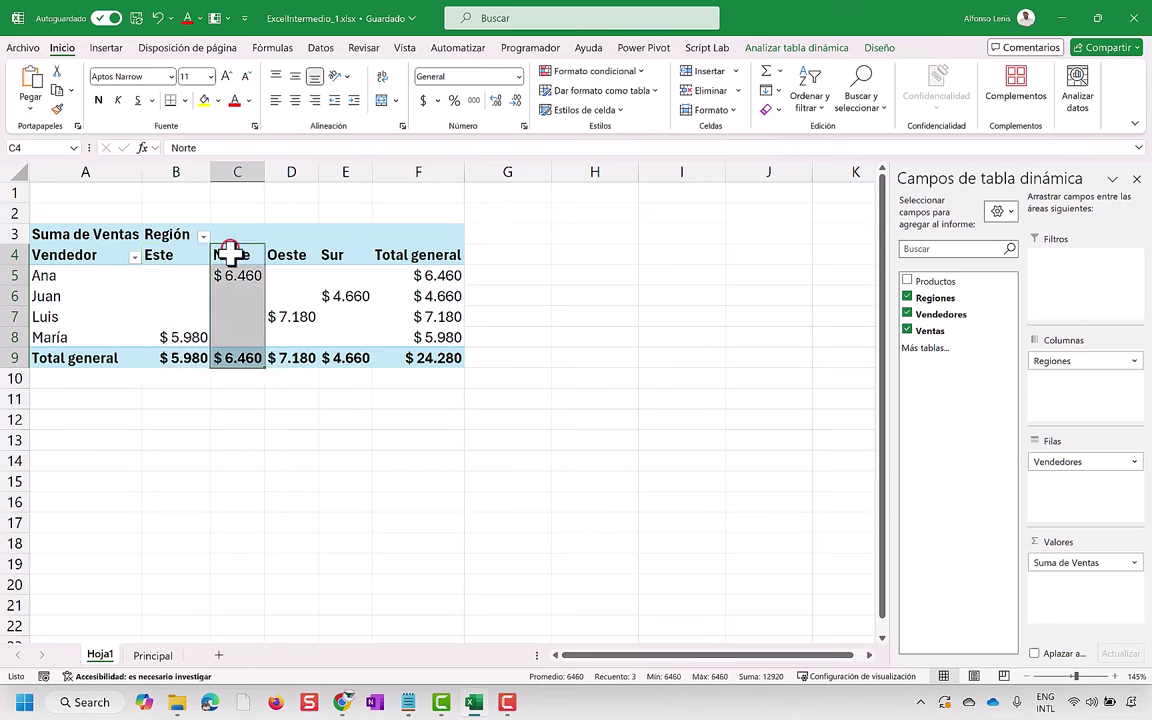
left_click(290, 254)
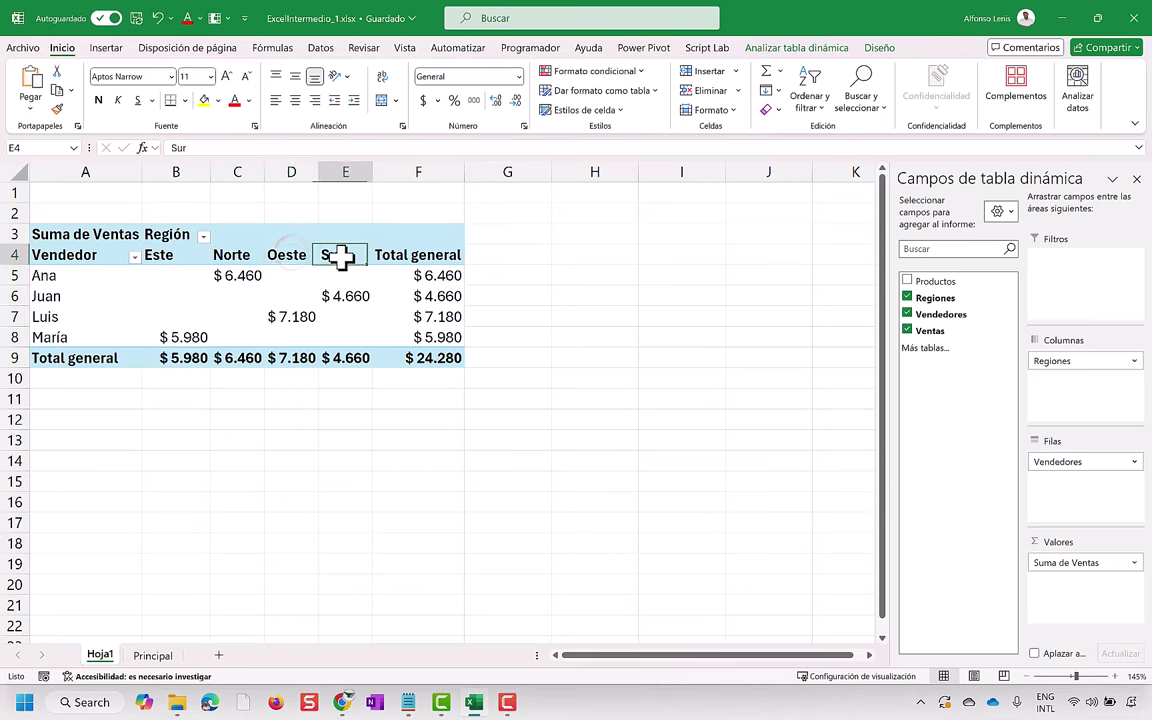
left_click_drag(338, 257, 345, 358)
left_click_drag(427, 276, 437, 337)
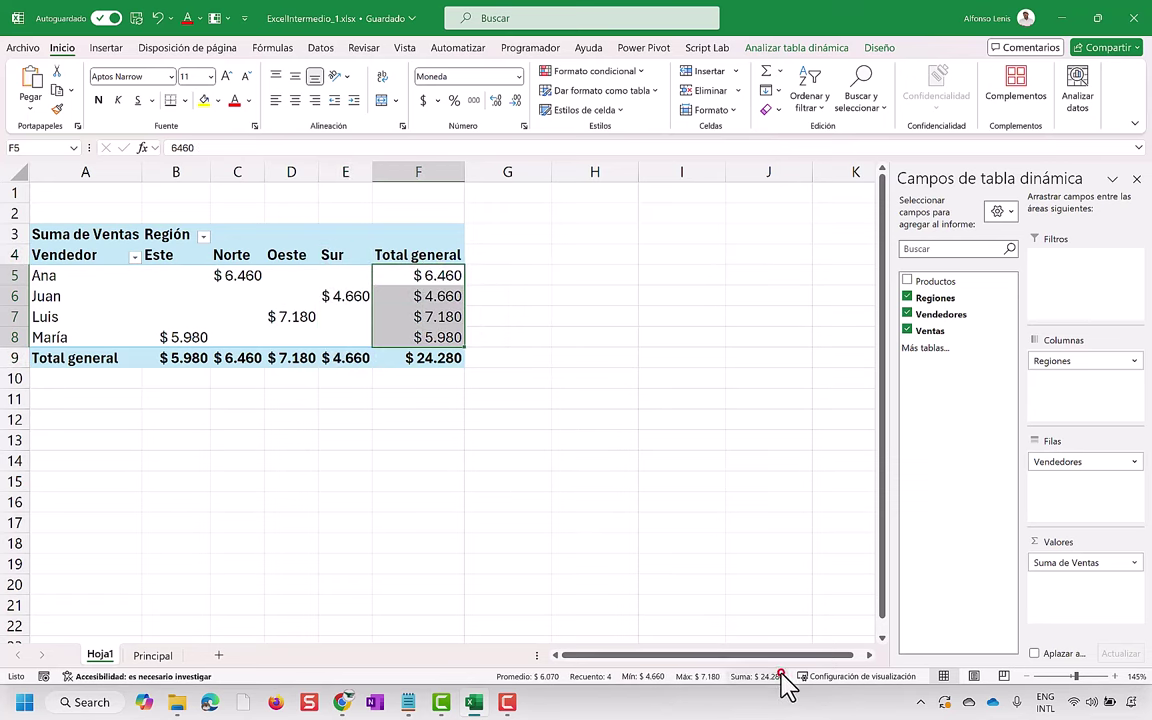
left_click_drag(440, 277, 442, 337)
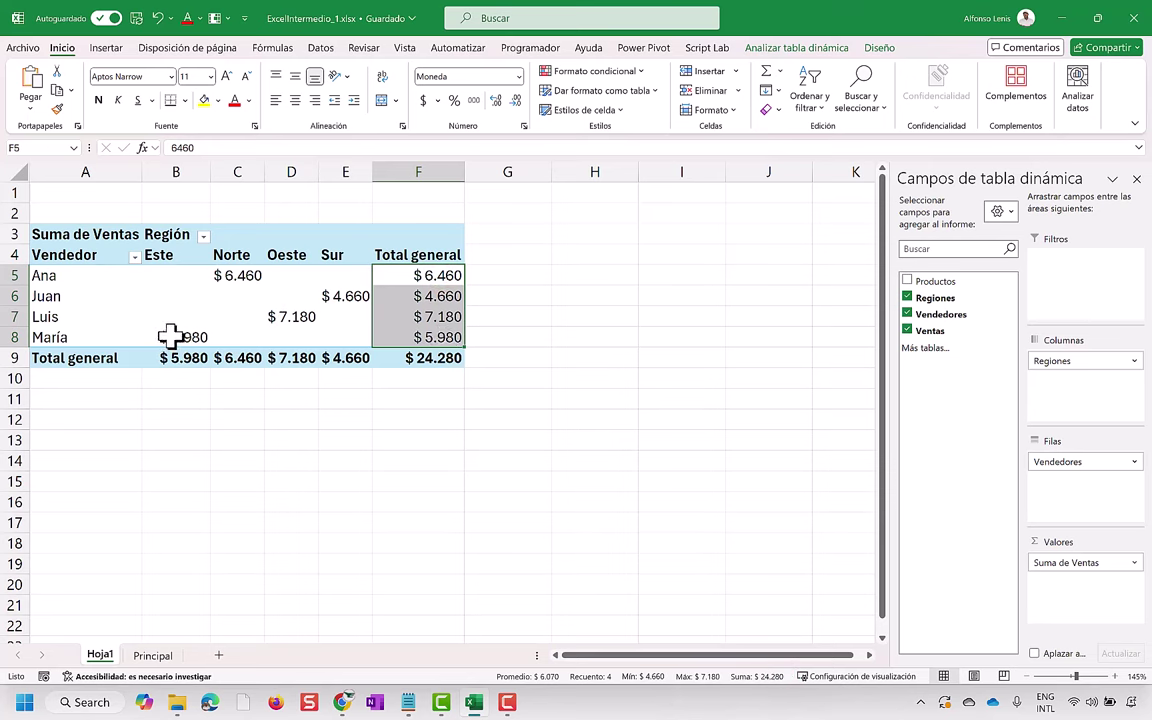
left_click_drag(170, 337, 415, 337)
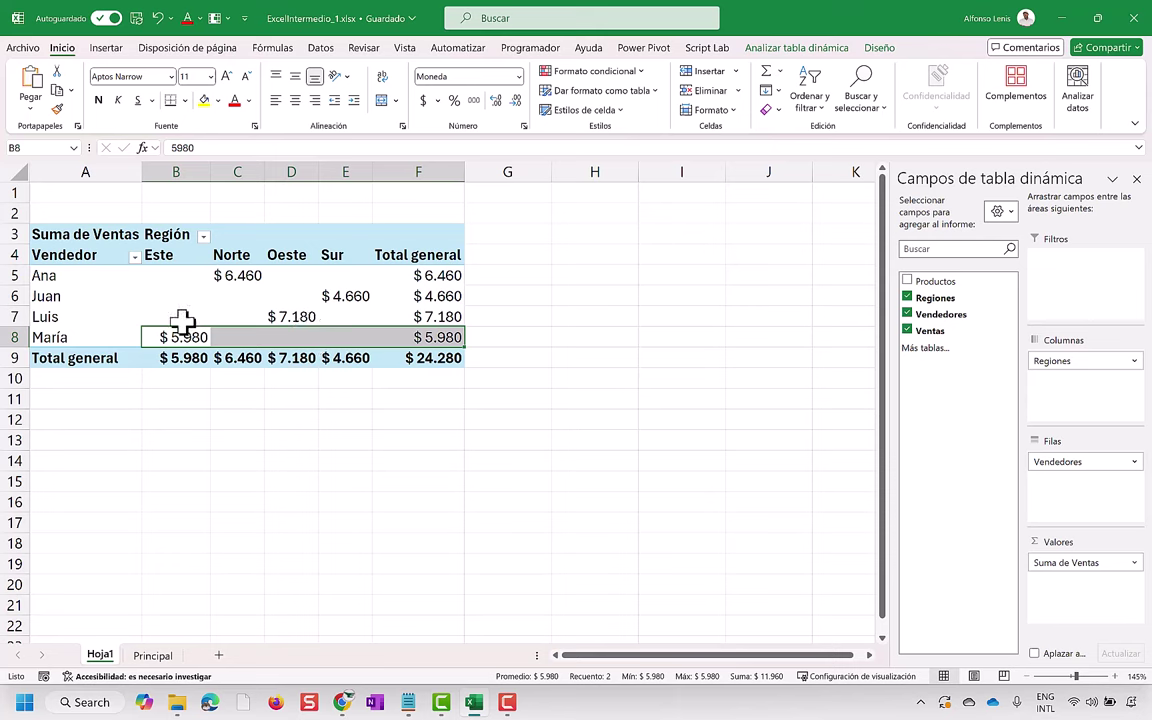
left_click_drag(178, 317, 340, 318)
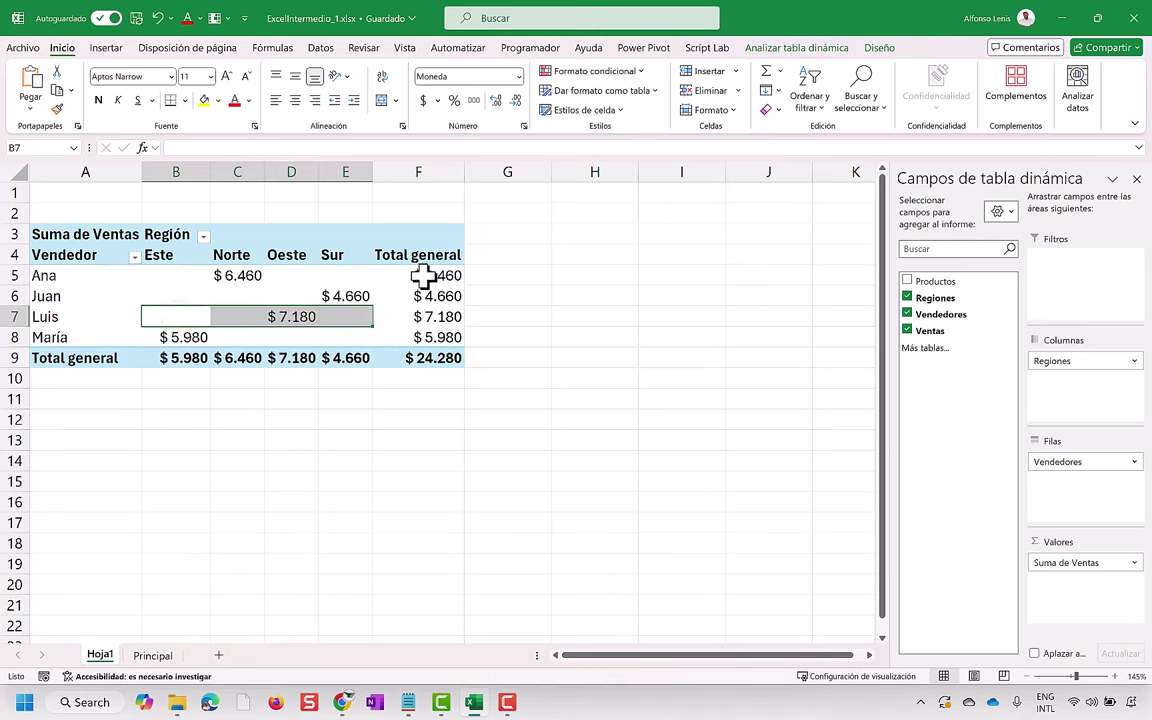
left_click(426, 276)
left_click(430, 316)
left_click(430, 296)
left_click(428, 278)
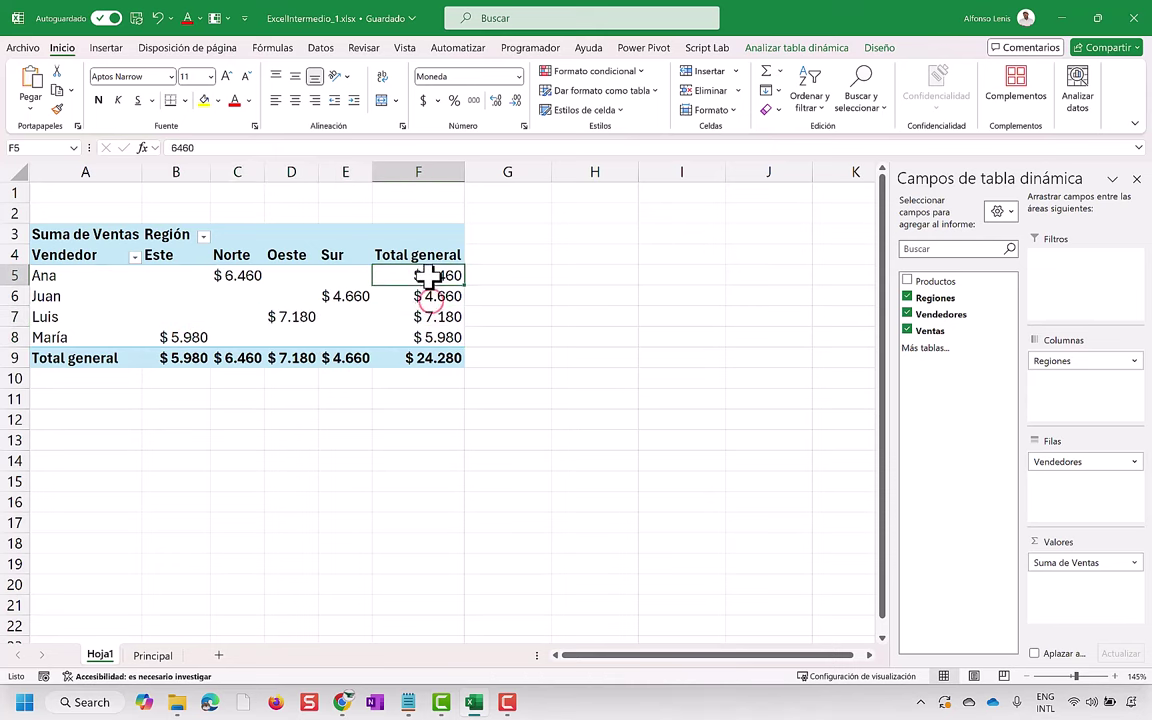
left_click(222, 280)
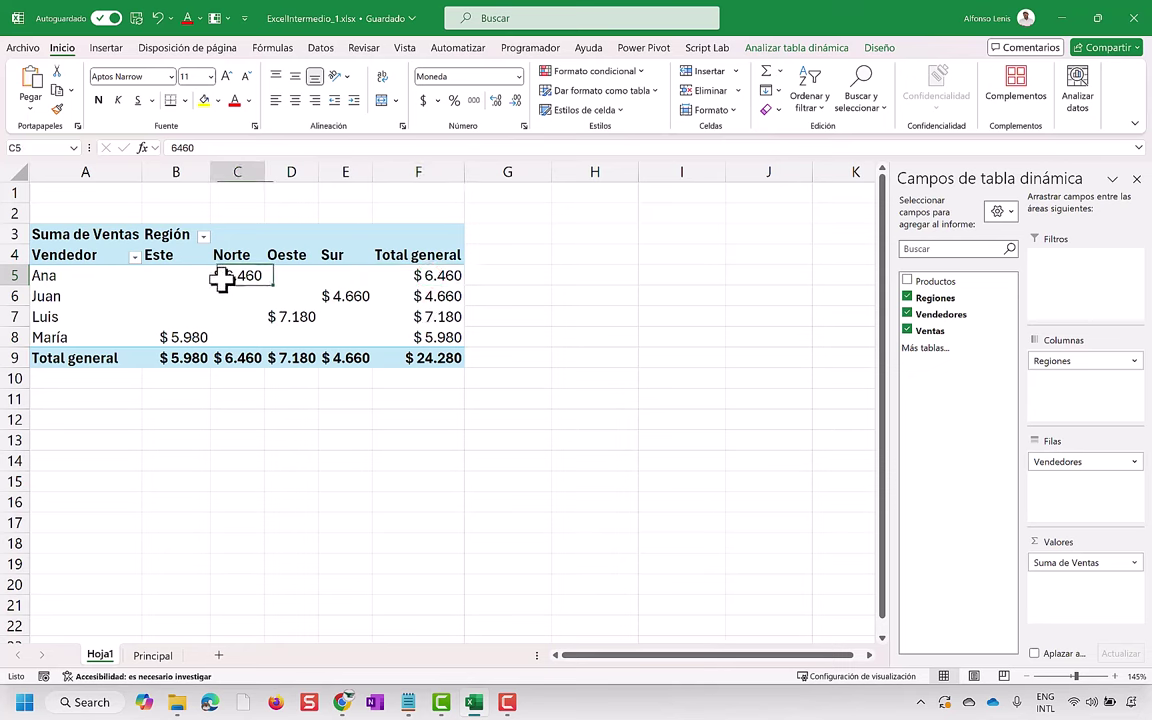
left_click(329, 299)
left_click(283, 296)
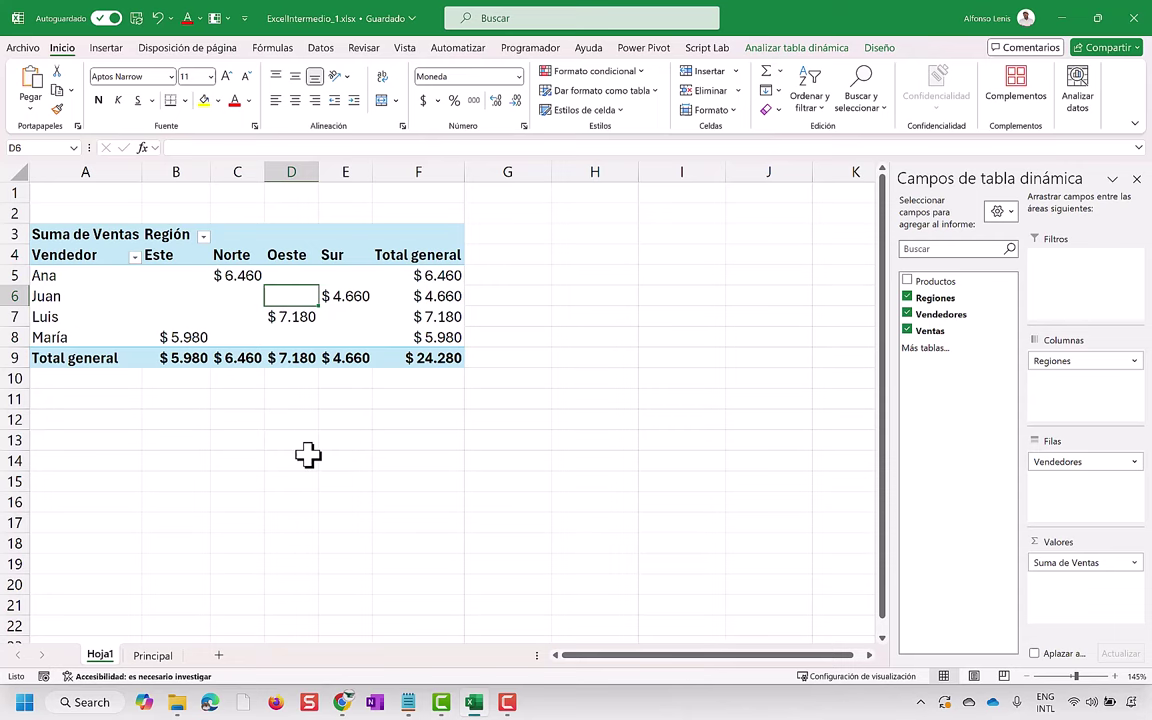
scroll(308, 455, "up", 1, "ctrl")
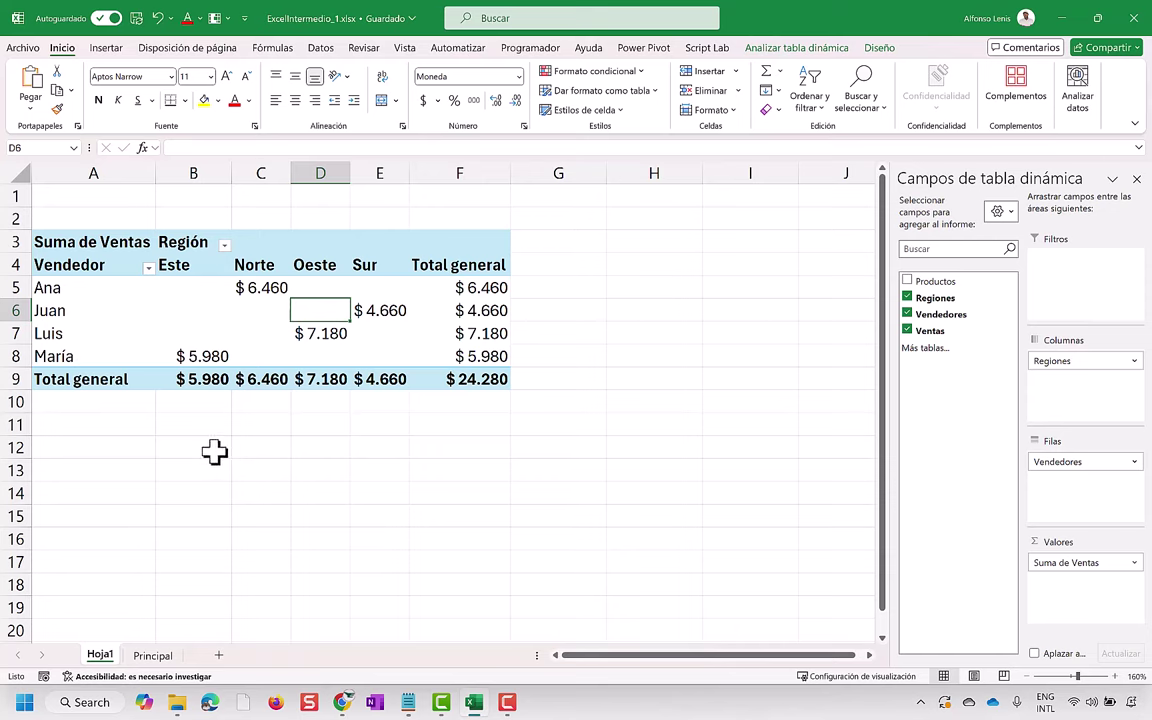
Turn on filtering for the sales table on the Principal sheet
left_click(150, 655)
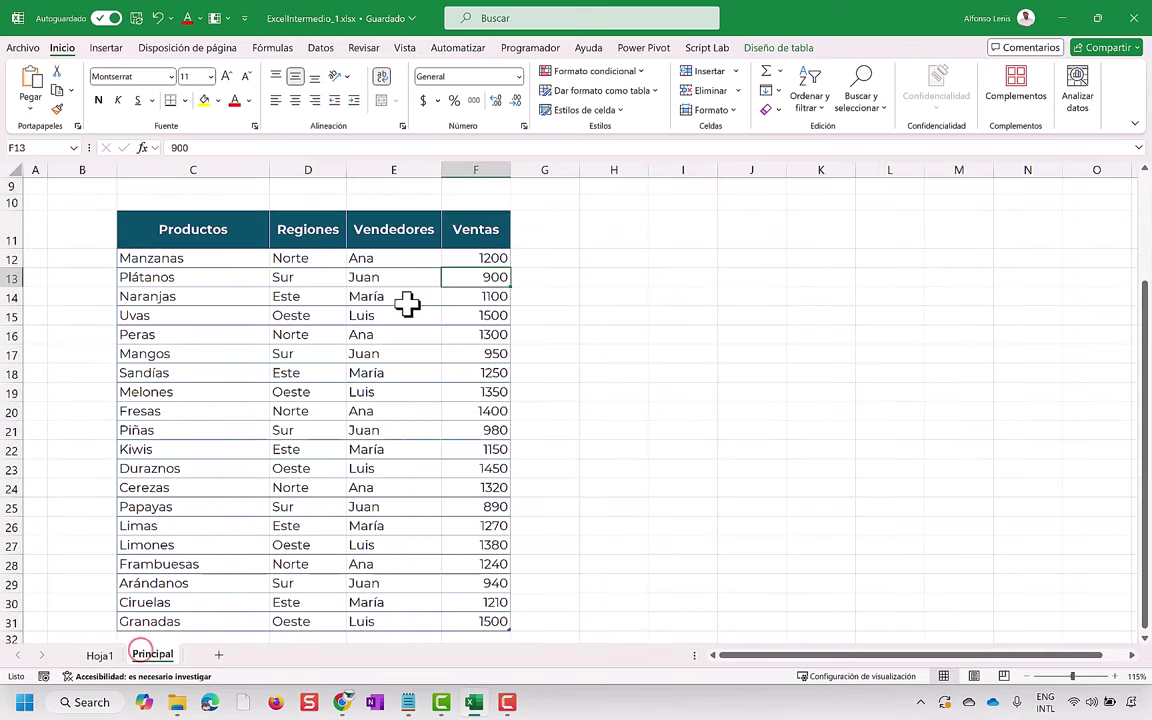
scroll(406, 303, "up", 2)
left_click(320, 326)
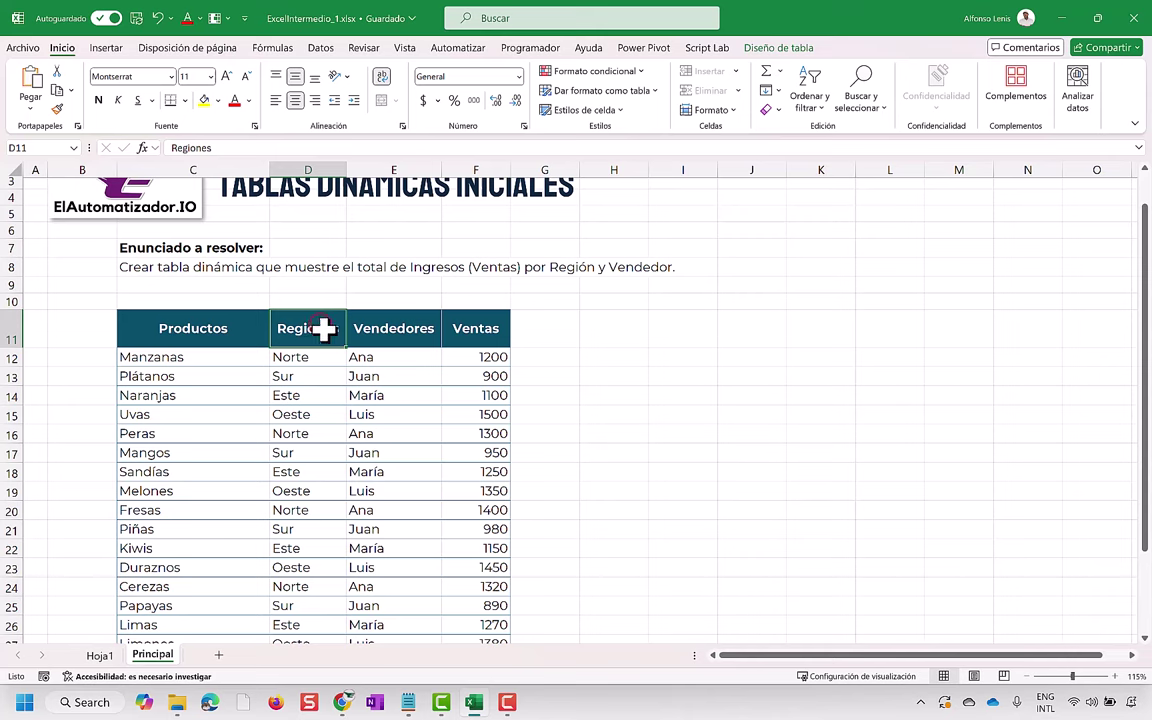
left_click(320, 48)
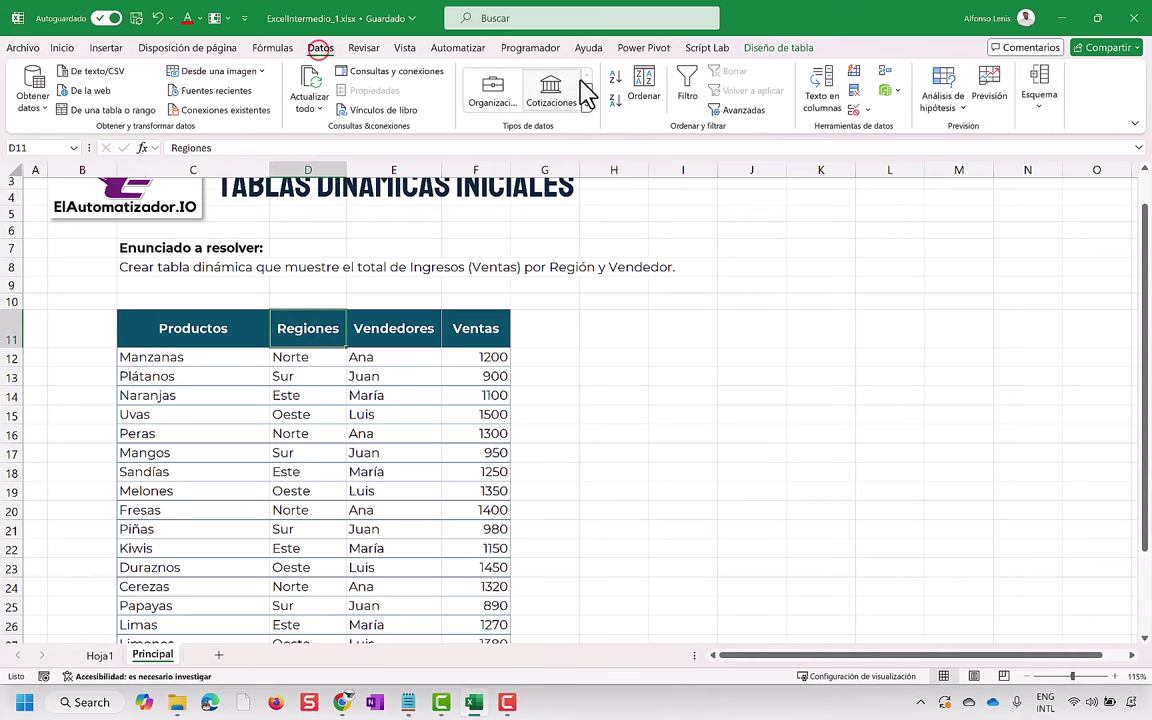
left_click(687, 92)
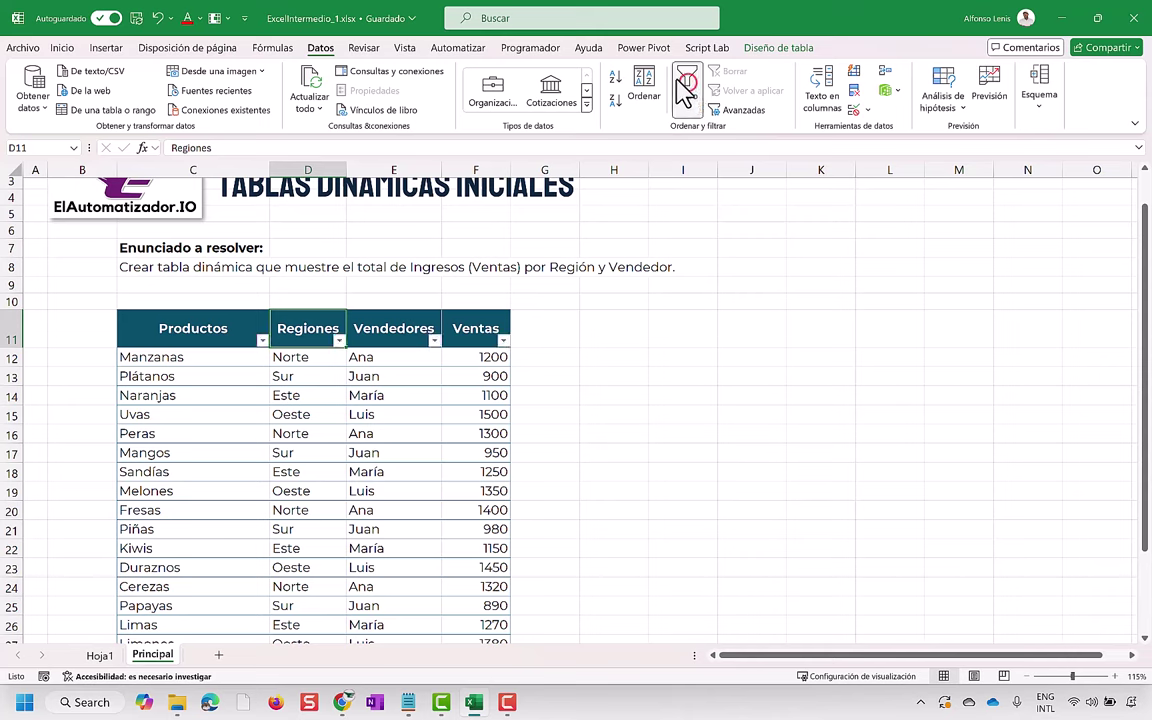
Filter Regiones to Este only, check its 5 rows, then return to Hoja1
left_click(340, 341)
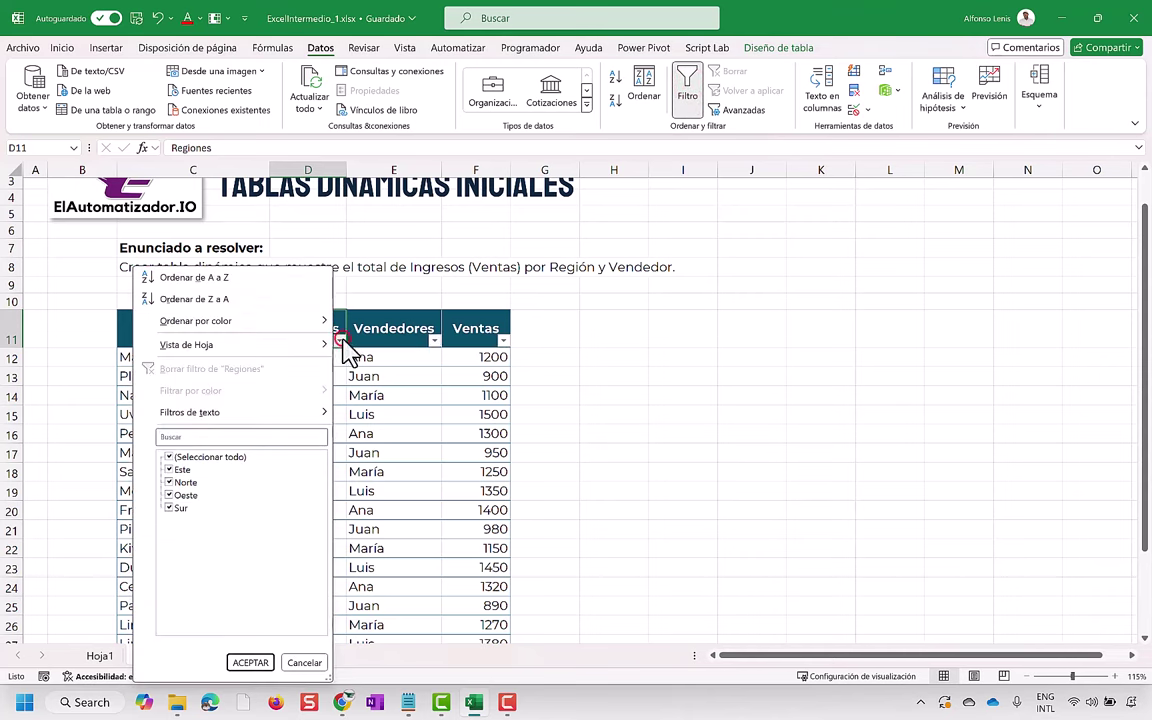
left_click(169, 457)
left_click(169, 469)
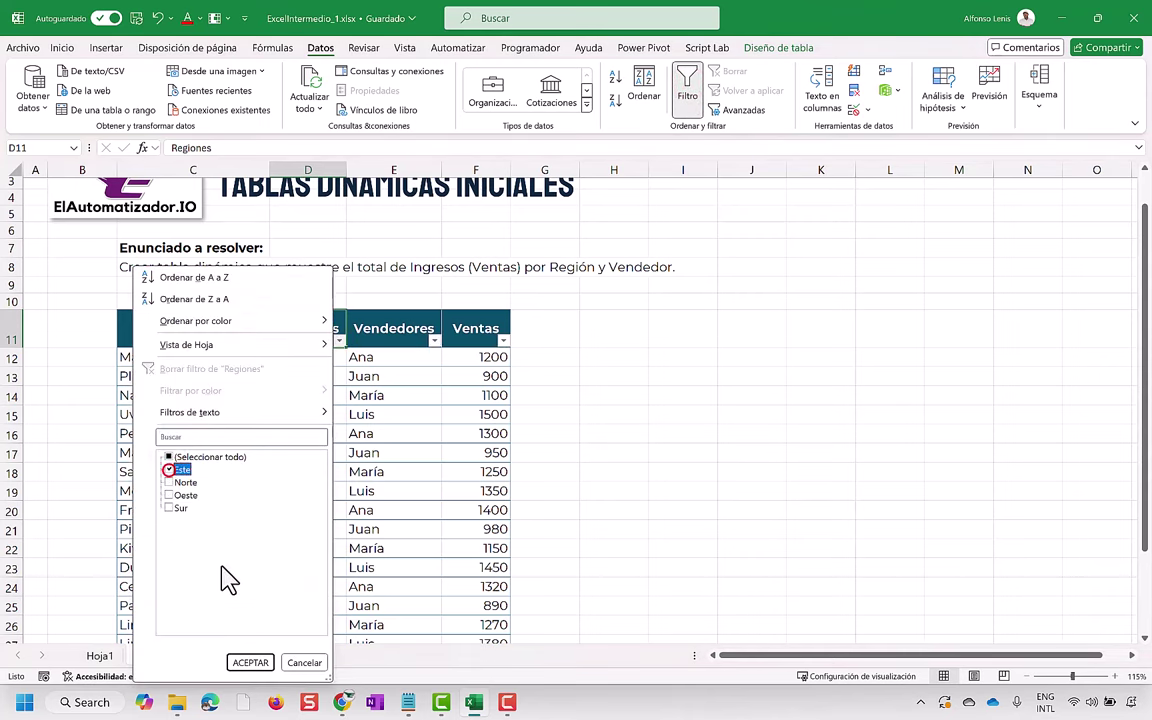
left_click(251, 662)
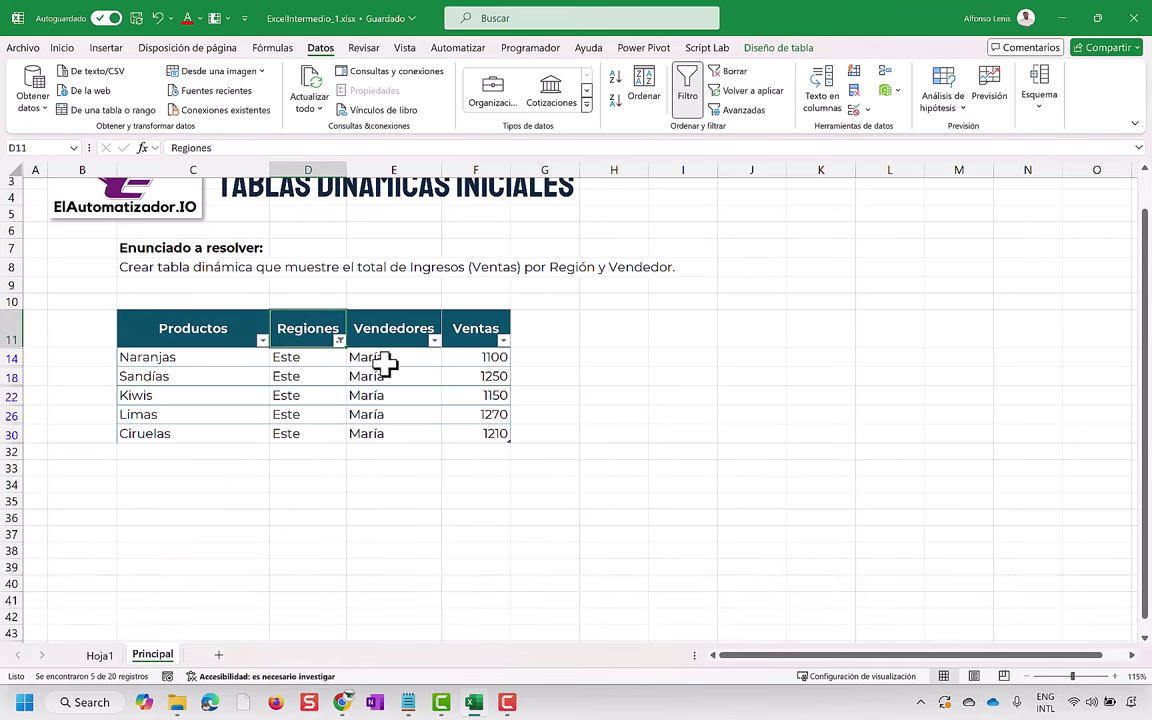
left_click_drag(380, 360, 380, 430)
left_click(98, 654)
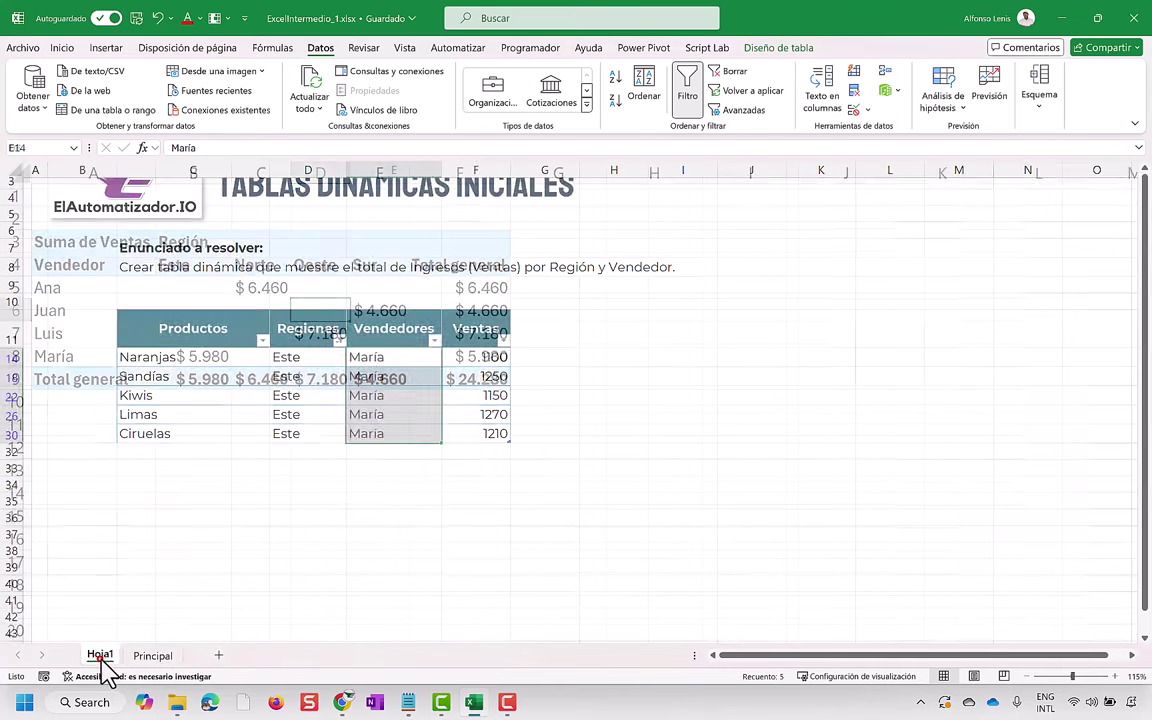
Check that the five filtered Este sales on Principal sum to 5980, matching the pivot's $ 5.980
left_click(192, 355)
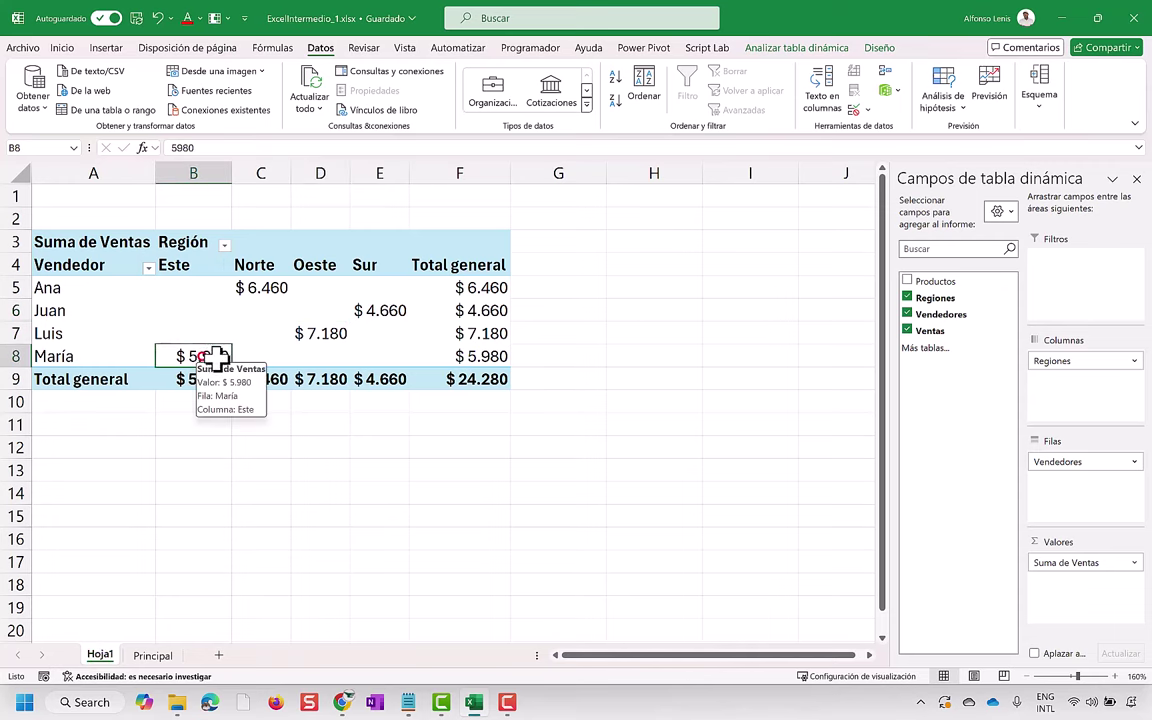
left_click(152, 654)
left_click_drag(476, 357, 481, 432)
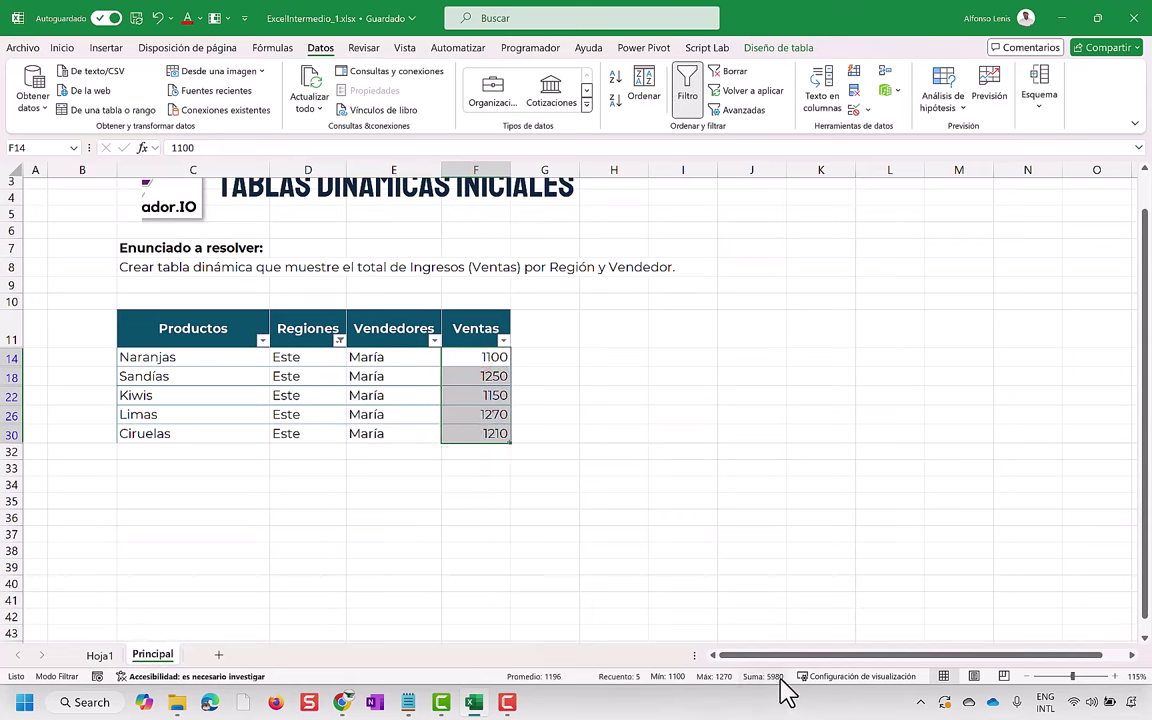
left_click(396, 334)
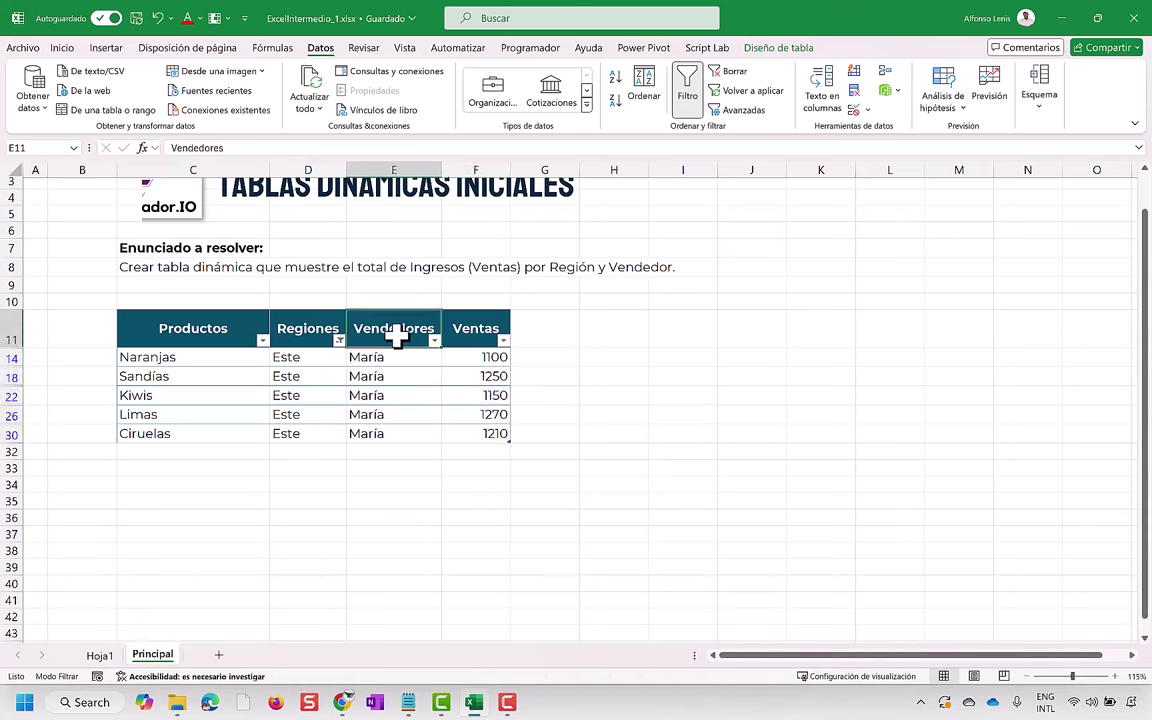
left_click(687, 88)
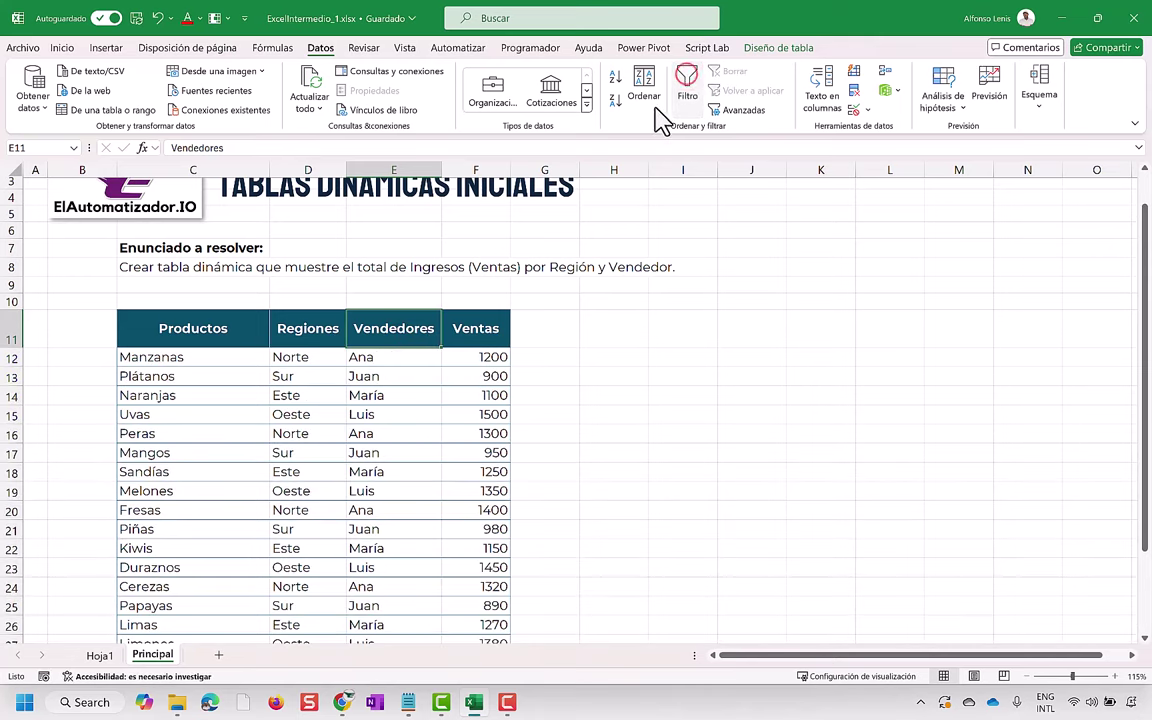
left_click(97, 655)
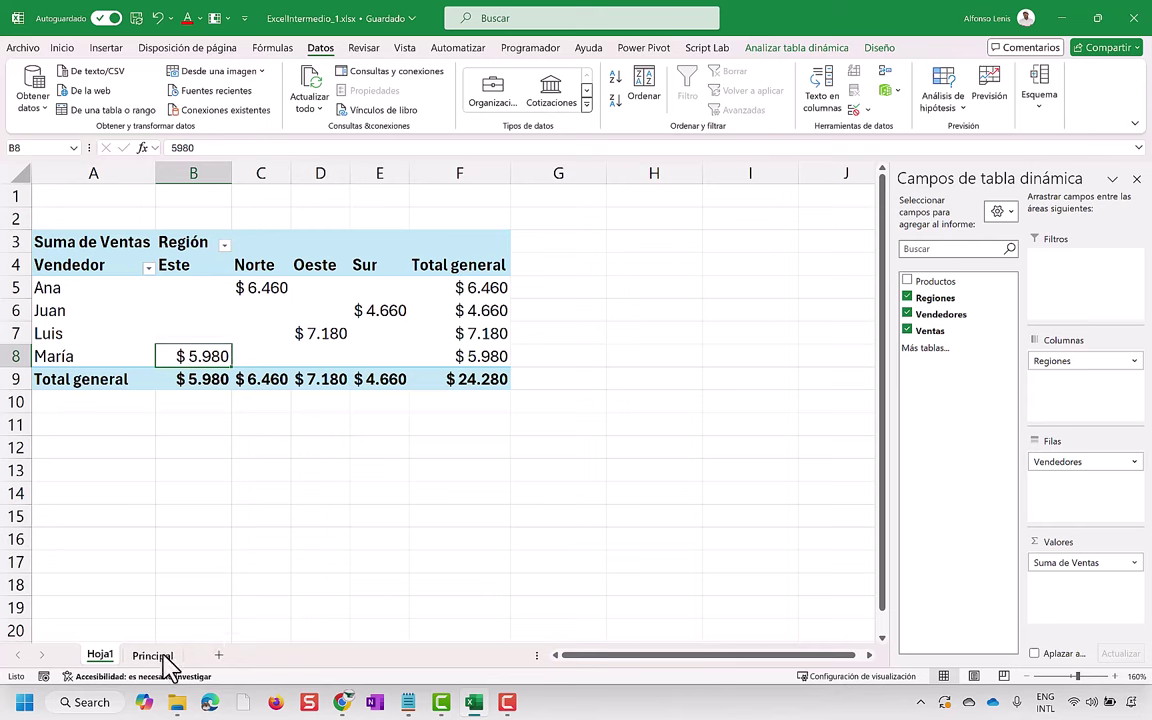
left_click(155, 655)
scroll(540, 308, "up", 1)
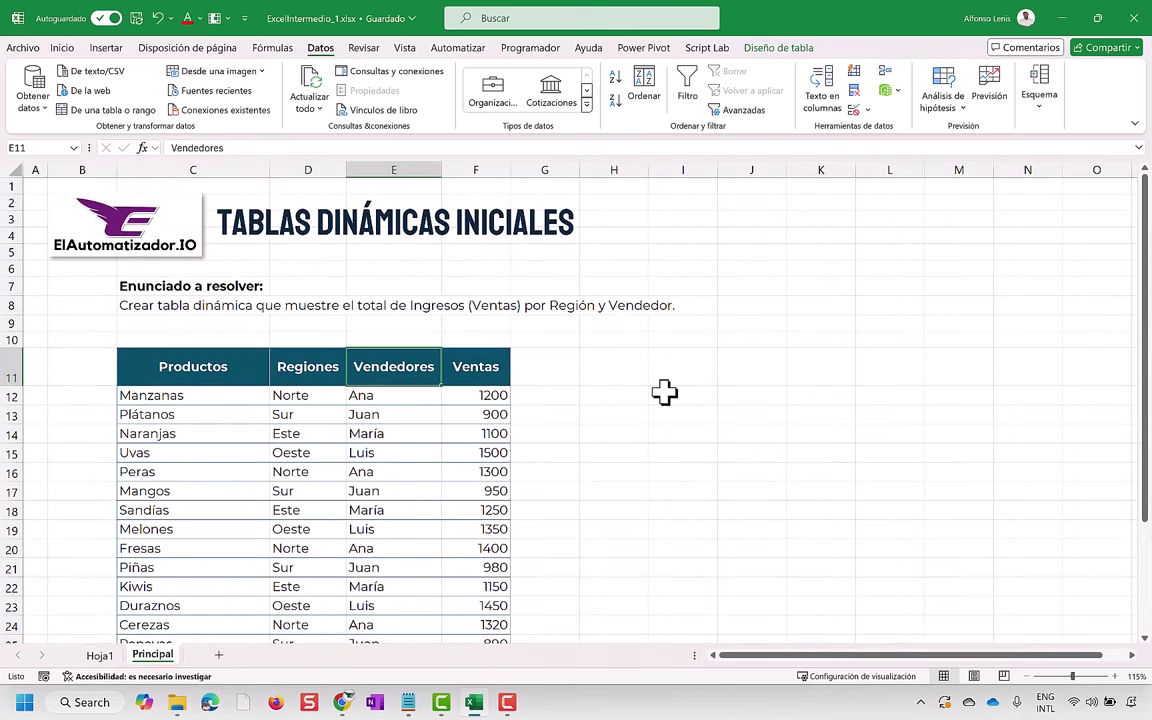